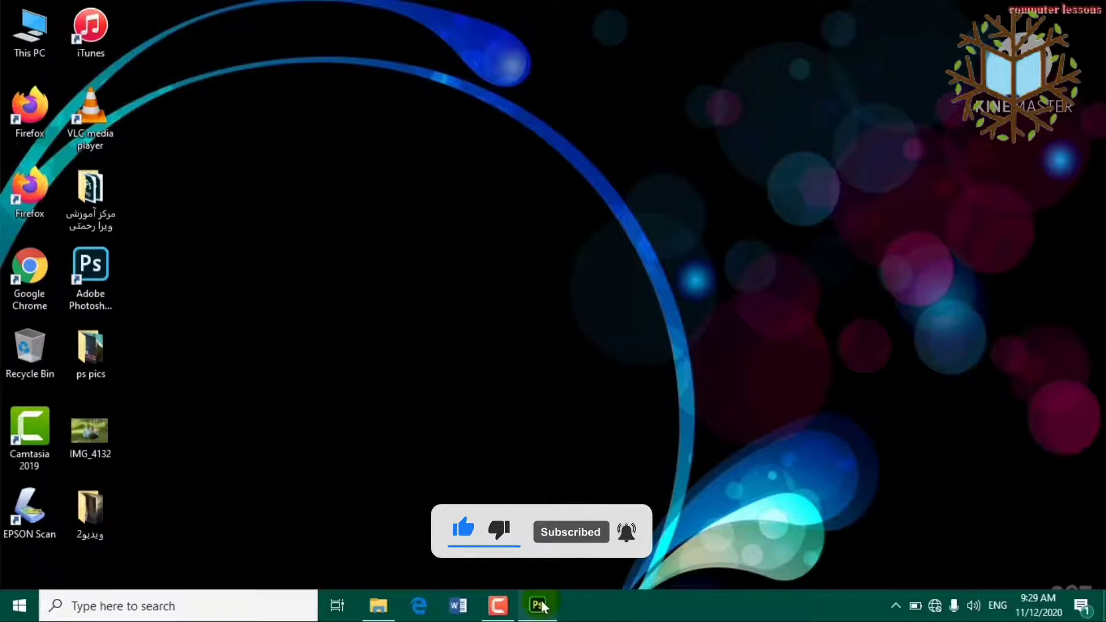
# - Switch to Photoshop and decline converting the Untitled-1 document's Background to a normal layer
pyautogui.click(538, 605)
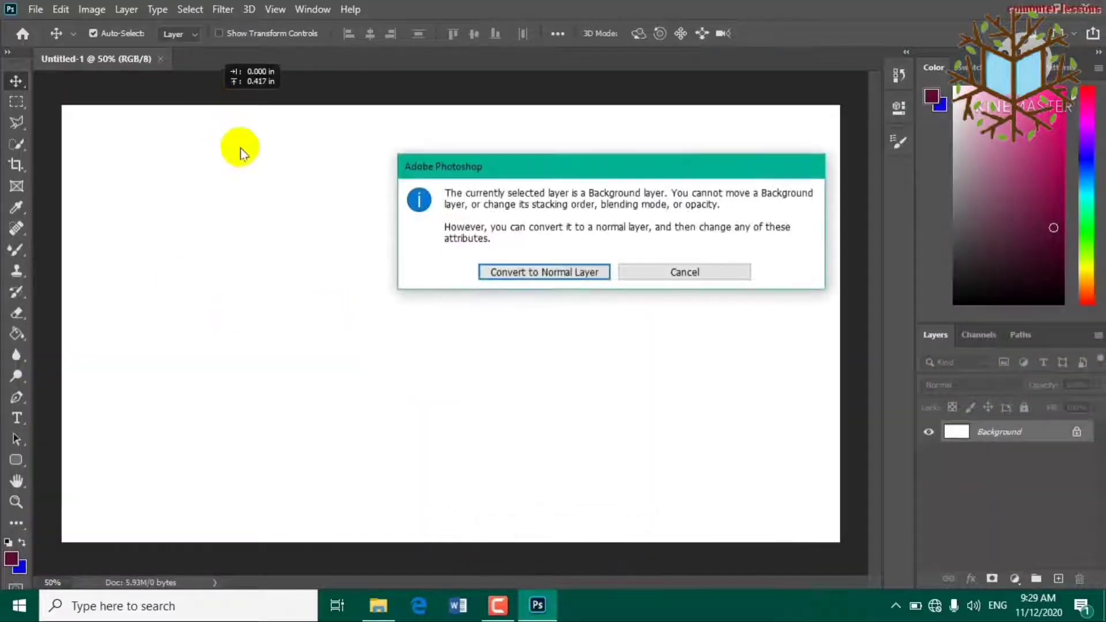
pyautogui.click(680, 271)
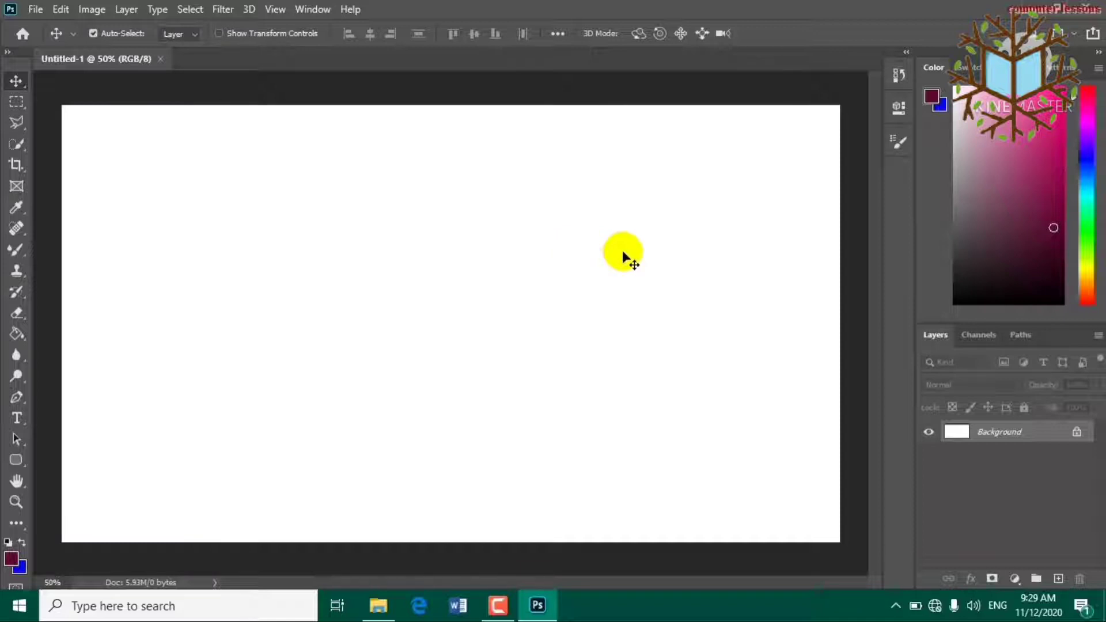
pyautogui.rightClick(16, 84)
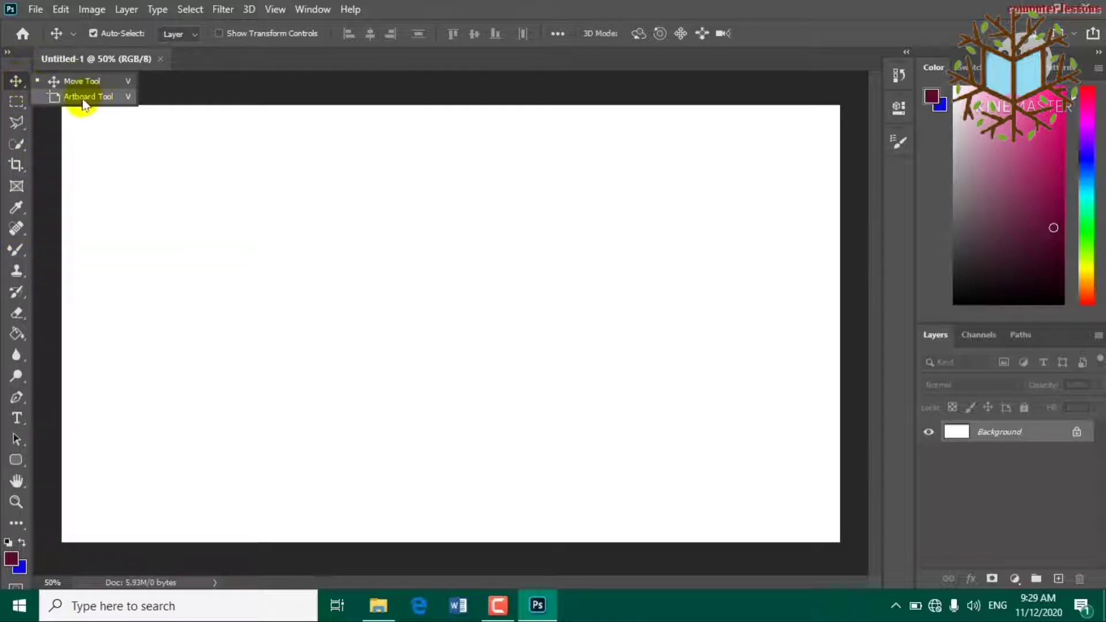
pyautogui.click(230, 202)
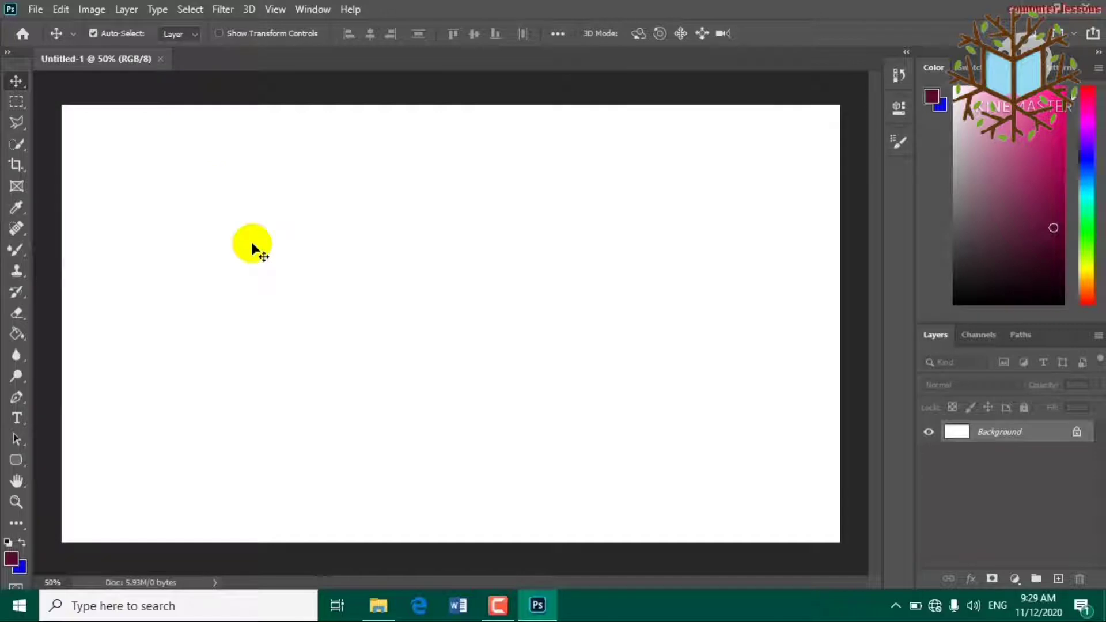
pyautogui.hotkey('ctrl', '-')
pyautogui.hotkey('ctrl', '+')
# - Open the robot image 104117471-makeit_robots_take_jobs_clifford_mezz_1910x1000 from the HD Graphic Image 2019 folder
pyautogui.hotkey('ctrl', 'o')
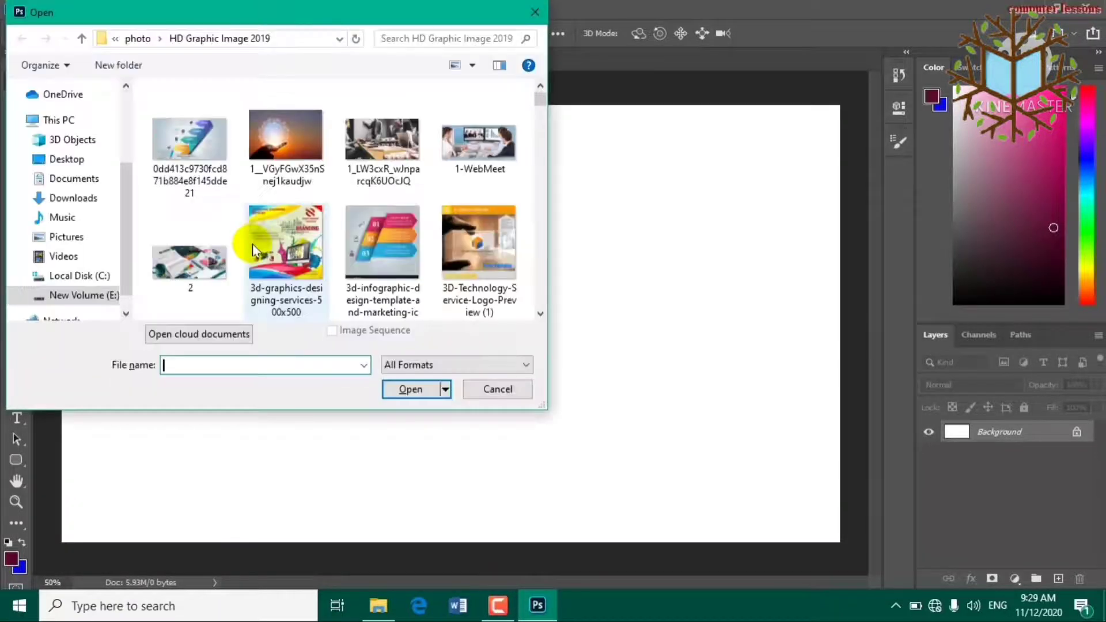
pyautogui.click(266, 142)
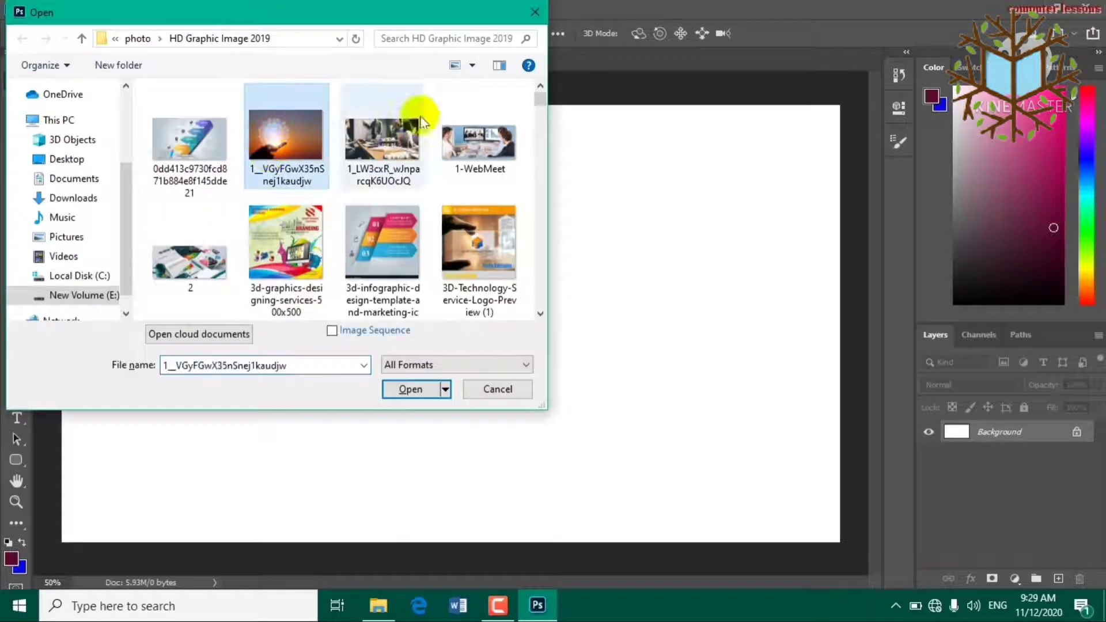
pyautogui.click(458, 116)
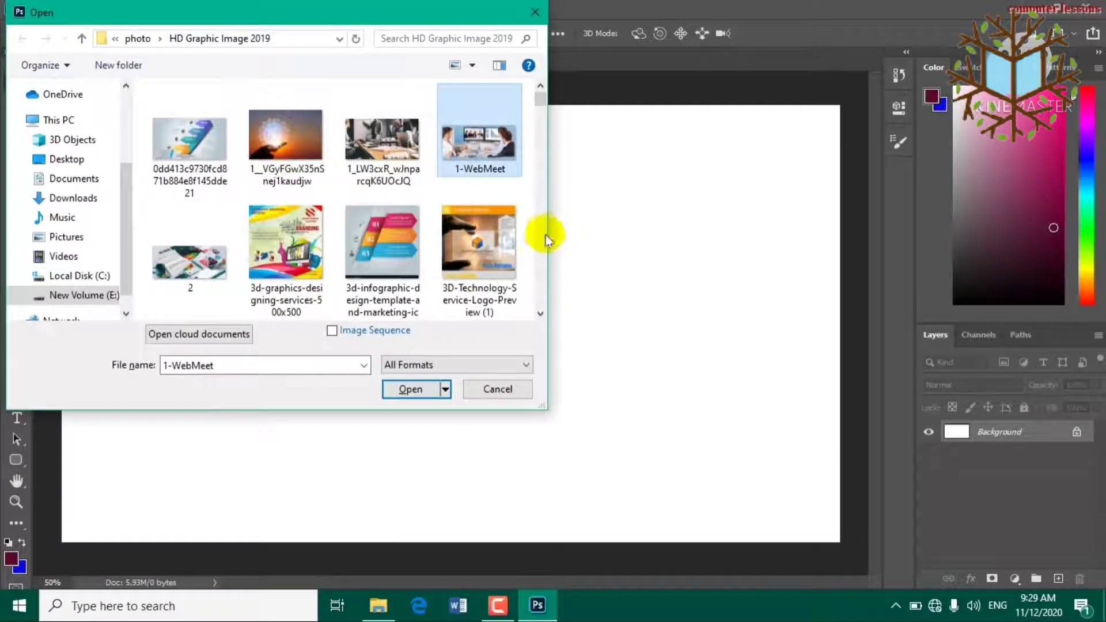
pyautogui.scroll(-5, 541, 235)
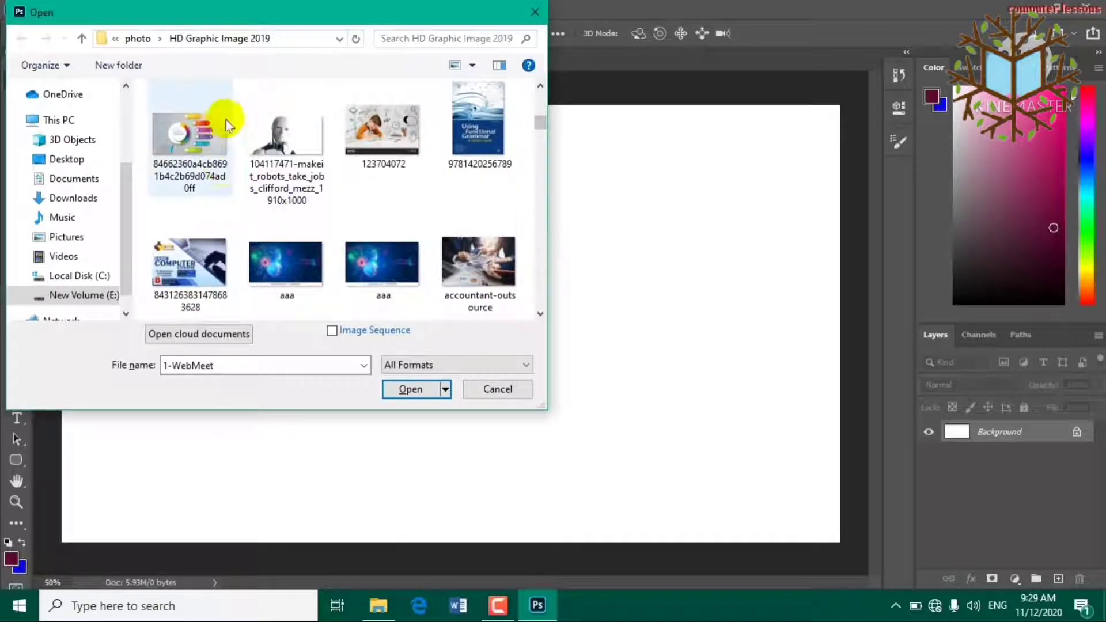
pyautogui.click(288, 130)
pyautogui.click(421, 391)
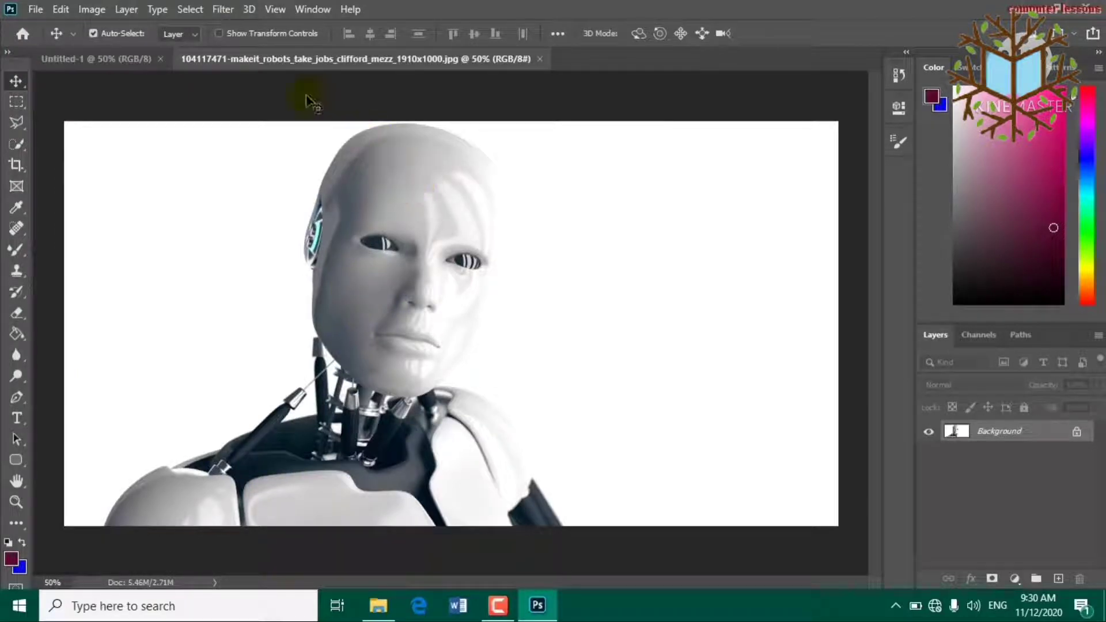
# - Draw a full-height rectangular marquee selection around the robot's head and torso, shifting it so the robot is centred in it
pyautogui.click(23, 102)
pyautogui.rightClick(23, 102)
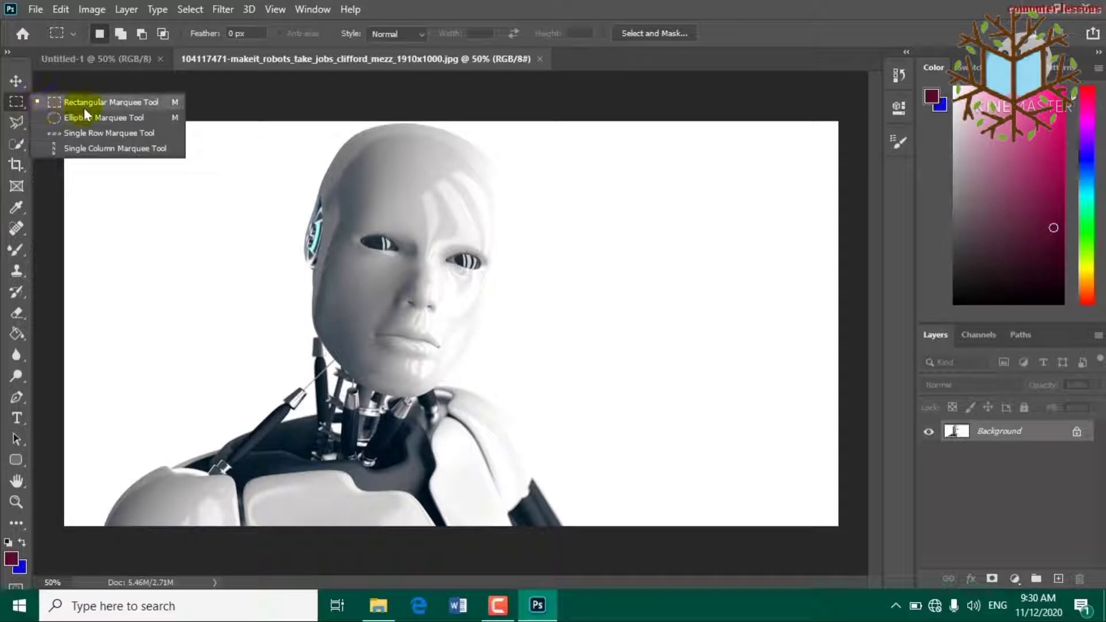
pyautogui.click(232, 131)
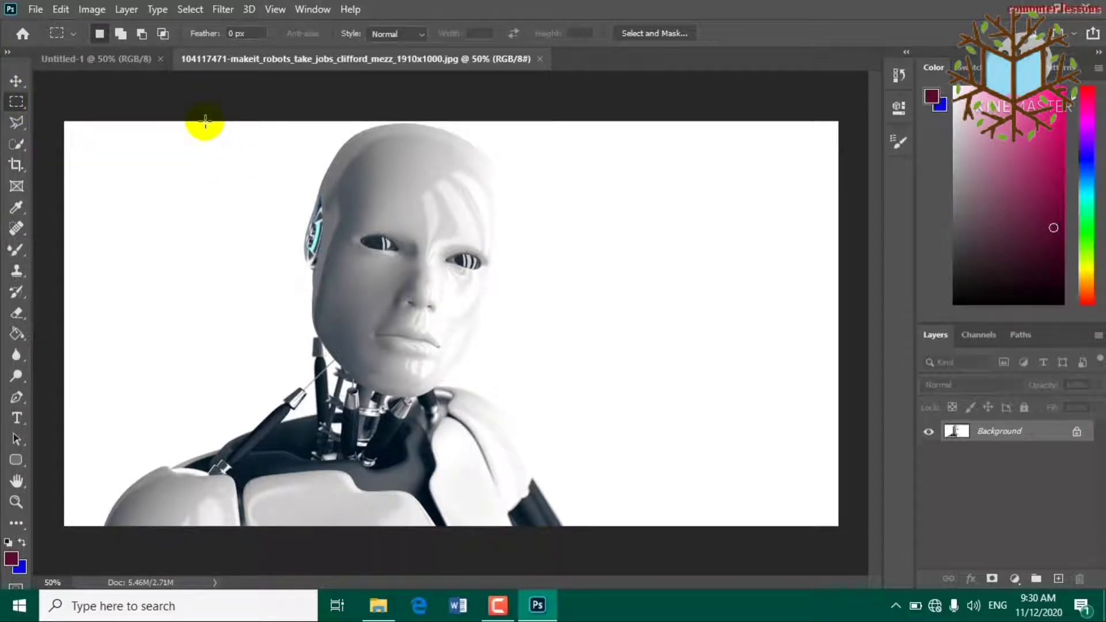
pyautogui.moveTo(205, 121); pyautogui.dragTo(593, 539)
pyautogui.moveTo(474, 441); pyautogui.dragTo(455, 440)
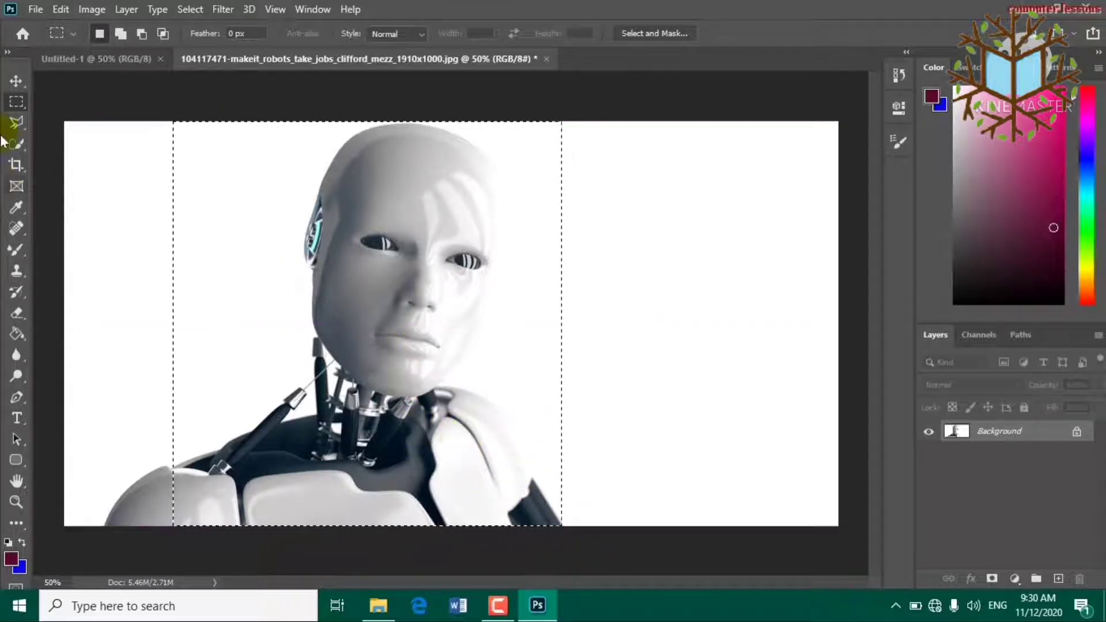
# - Move the selected robot area into the Untitled-1 document and position it in the canvas's left half
pyautogui.click(16, 80)
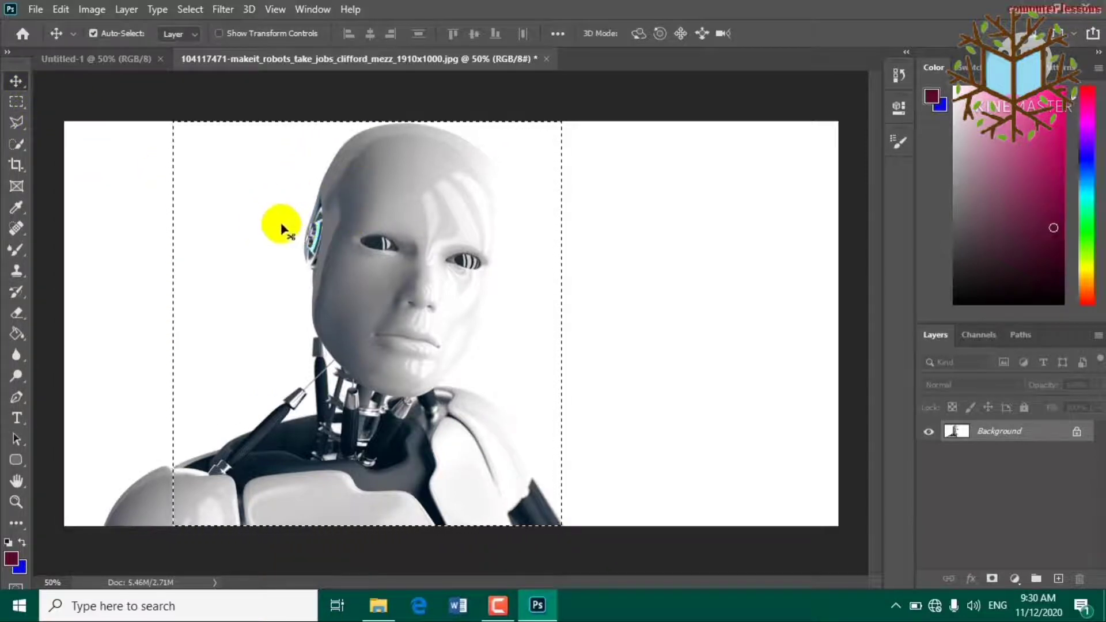
pyautogui.moveTo(281, 230); pyautogui.dragTo(319, 306)
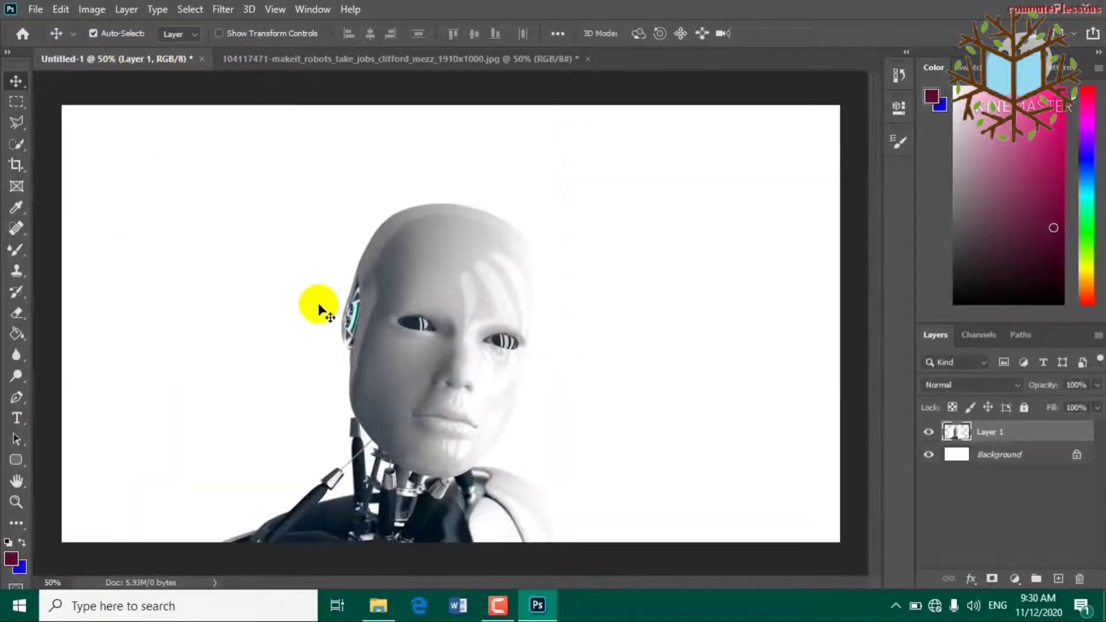
pyautogui.moveTo(494, 415); pyautogui.dragTo(366, 339)
# - Scale the robot layer down slightly with Free Transform, keeping its proportions, and apply the transformation
pyautogui.hotkey('ctrl', 't')
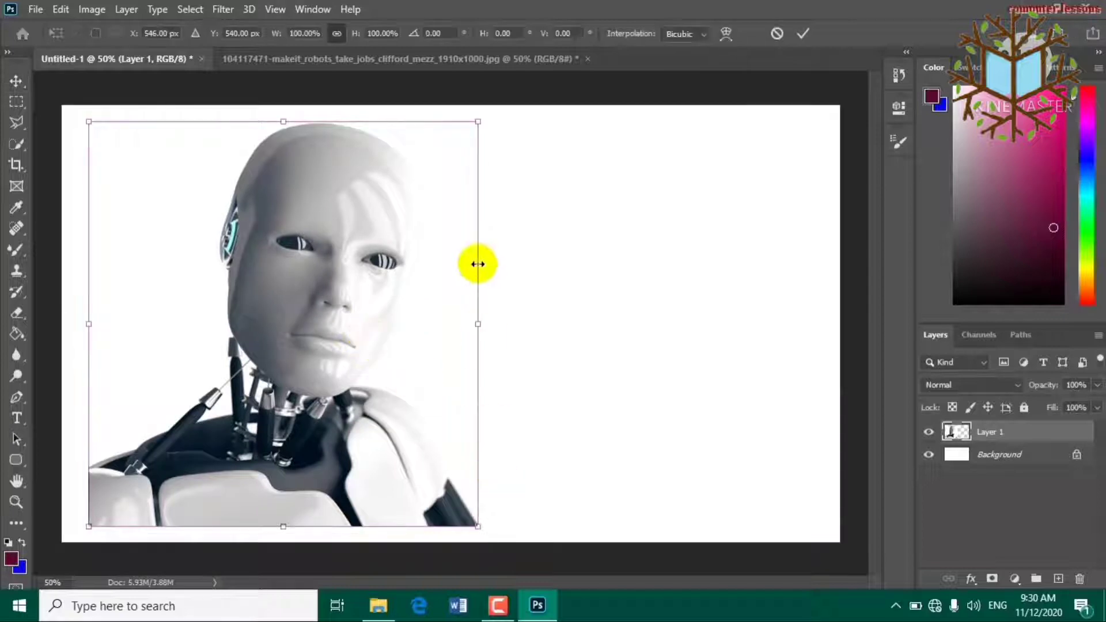
pyautogui.moveTo(479, 124); pyautogui.dragTo(459, 150)
pyautogui.moveTo(432, 203); pyautogui.dragTo(396, 235)
pyautogui.press('Return')
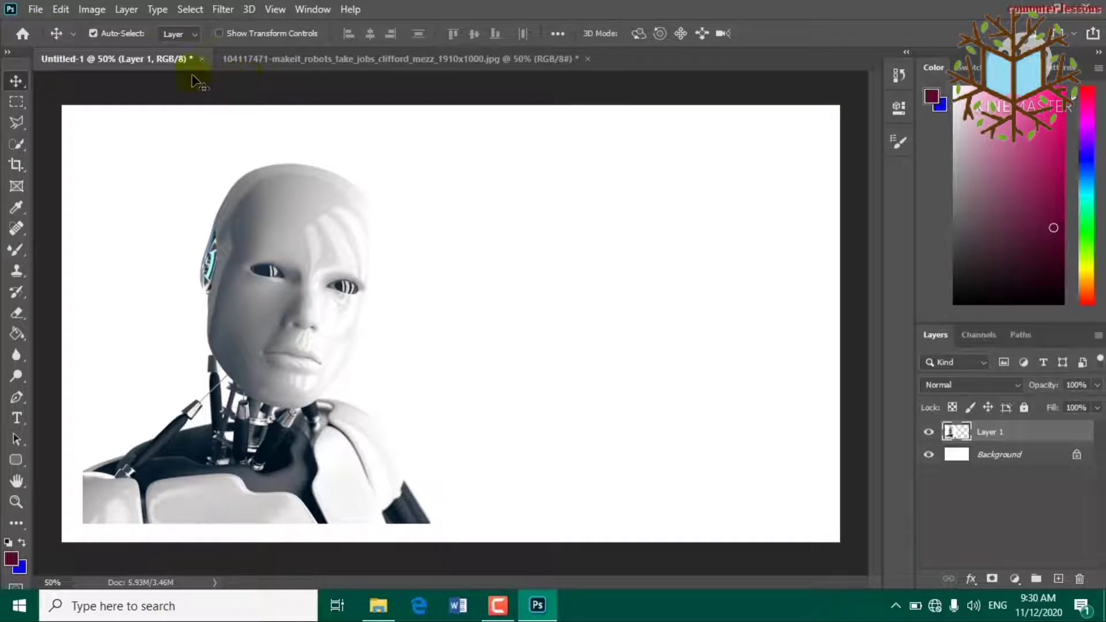
# - Activate the Rectangular Marquee Tool and undo the robot layer's scaling and repositioning in Untitled-1
pyautogui.click(27, 109)
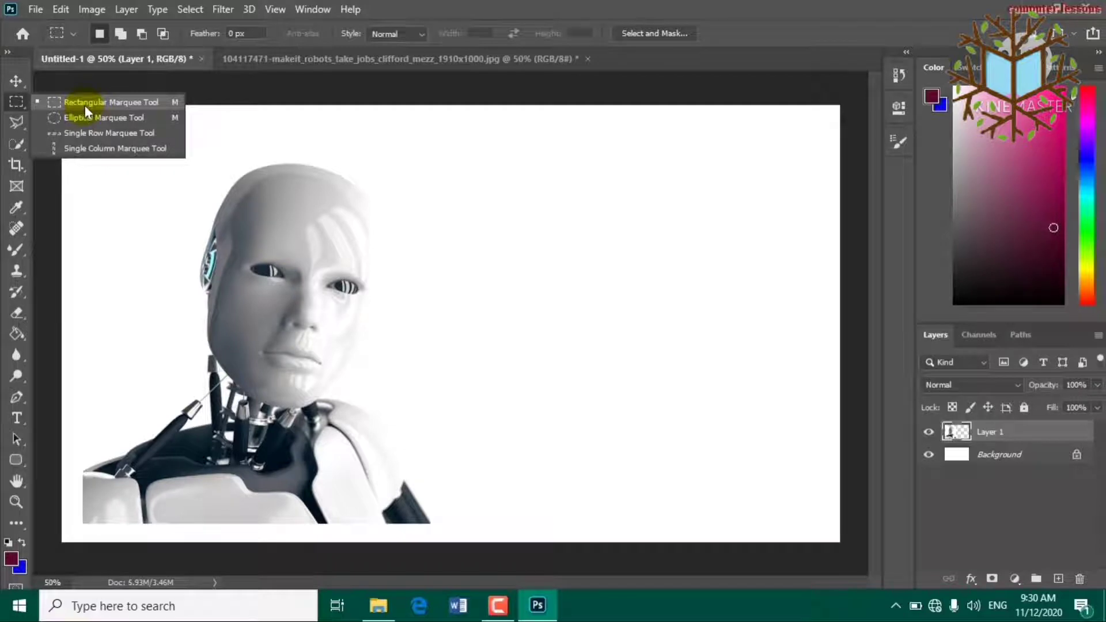
pyautogui.click(99, 104)
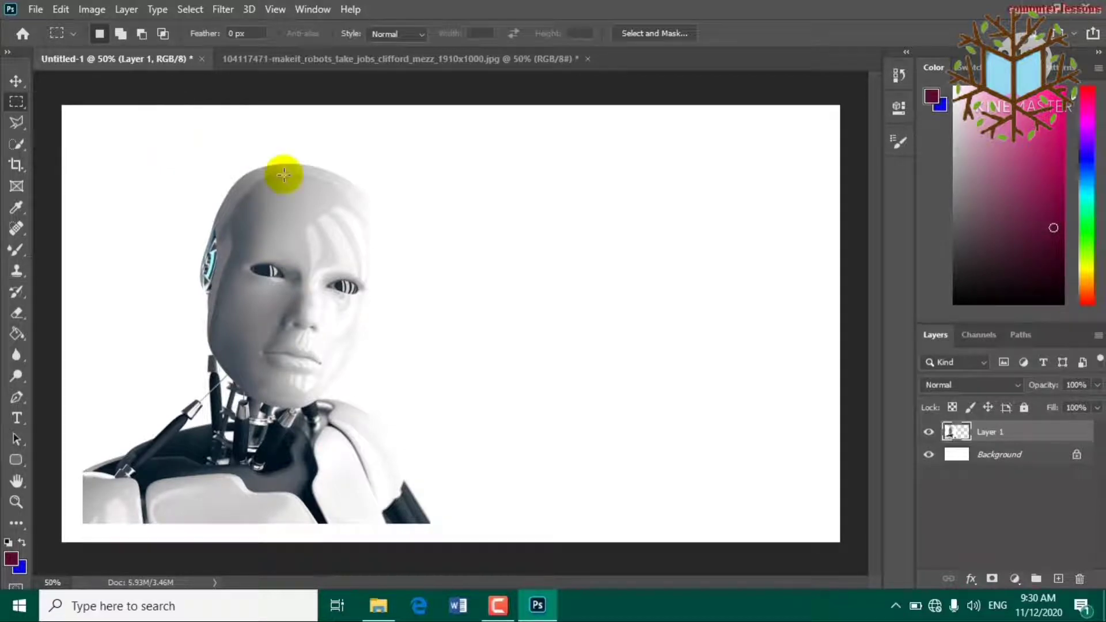
pyautogui.hotkey('ctrl', 'z')
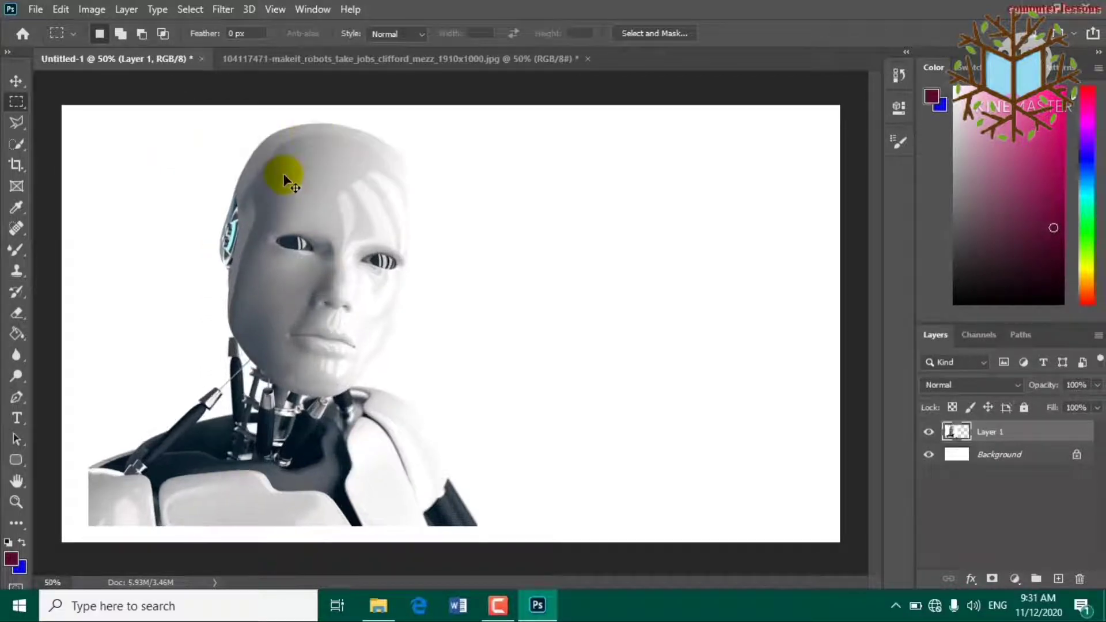
pyautogui.hotkey('ctrl', 'z')
pyautogui.moveTo(285, 176); pyautogui.dragTo(257, 140)
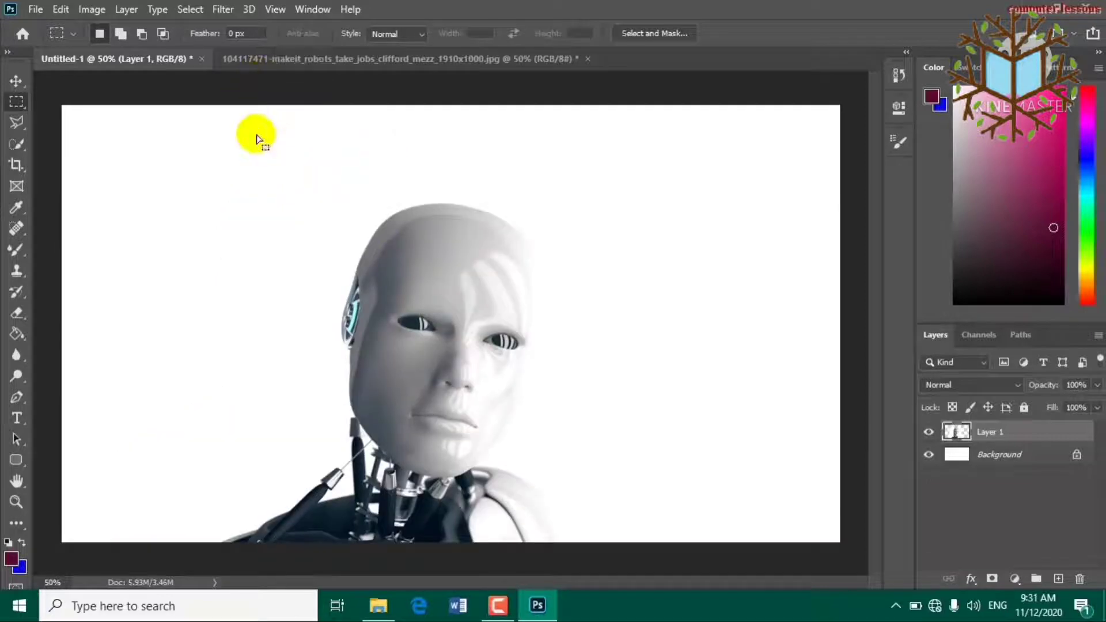
# - Clear the rectangular marquee selection in the robot image
pyautogui.click(268, 60)
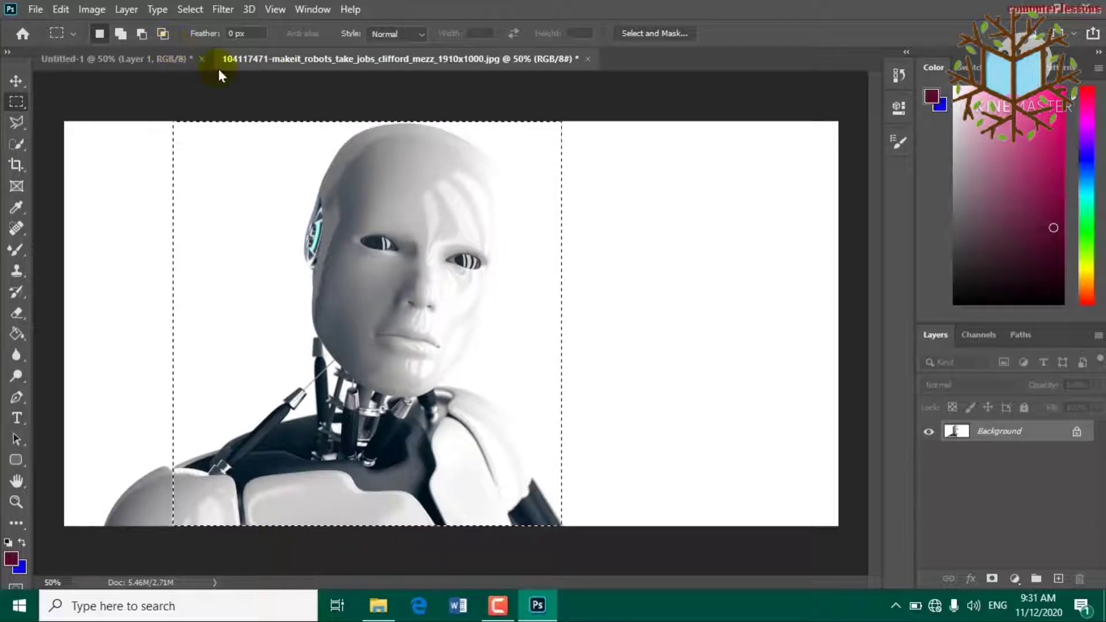
pyautogui.hotkey('ctrl', 'z')
pyautogui.hotkey('ctrl', 'd')
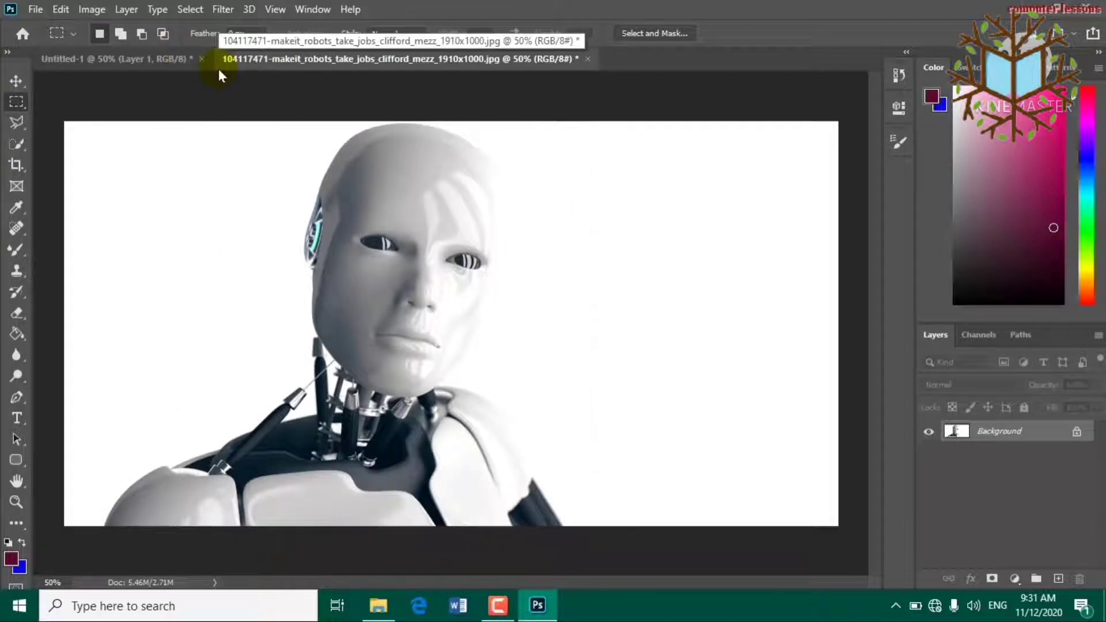
# - Undo the placement of the robot layer in the Untitled-1 document
pyautogui.click(181, 59)
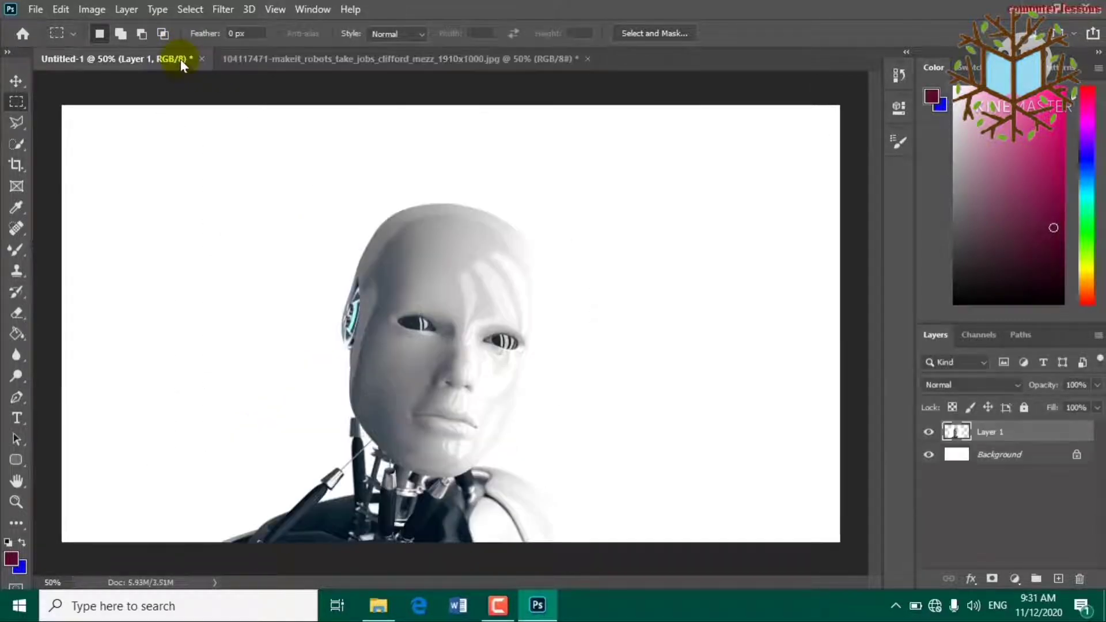
pyautogui.hotkey('ctrl', 'z')
pyautogui.hotkey('ctrl', 'z')
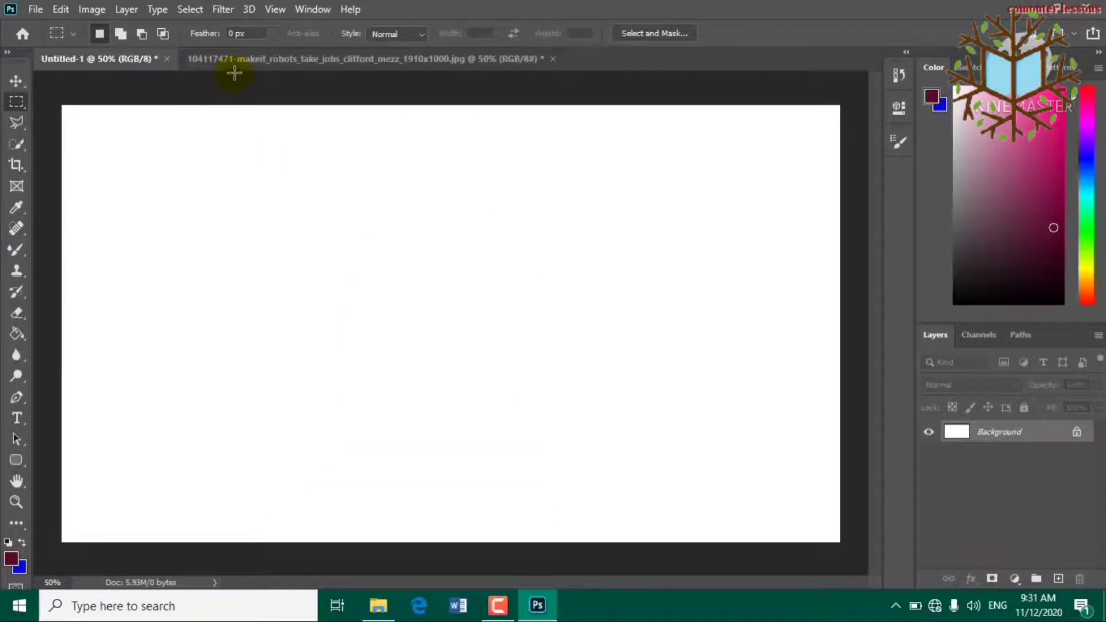
# - Draw a rectangular marquee in the robot image from above the head down to the upper chest
pyautogui.click(232, 64)
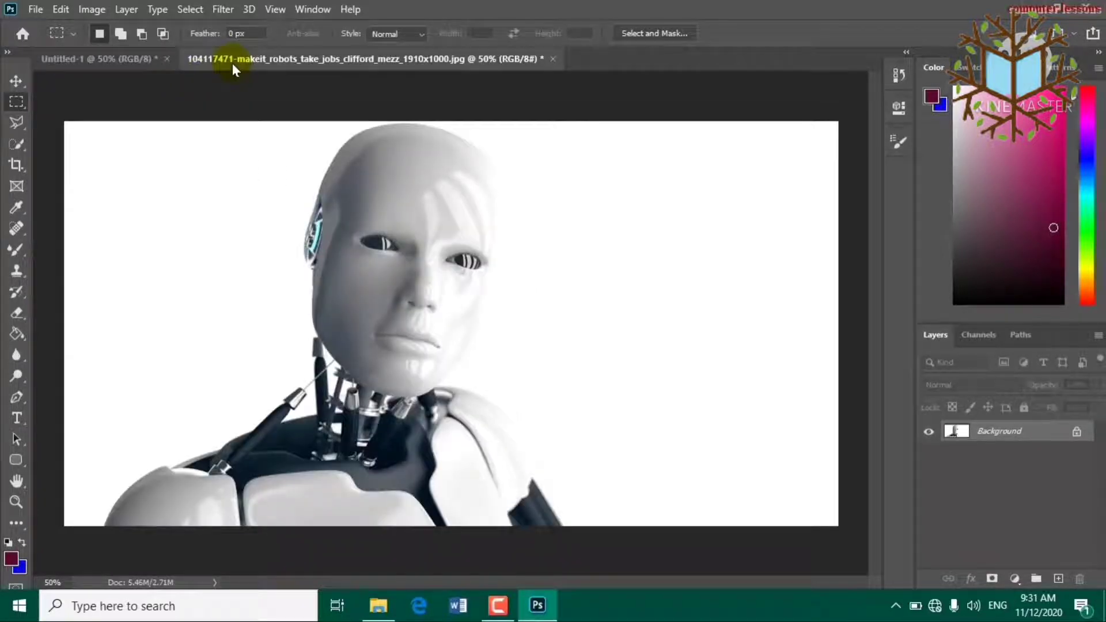
pyautogui.rightClick(17, 100)
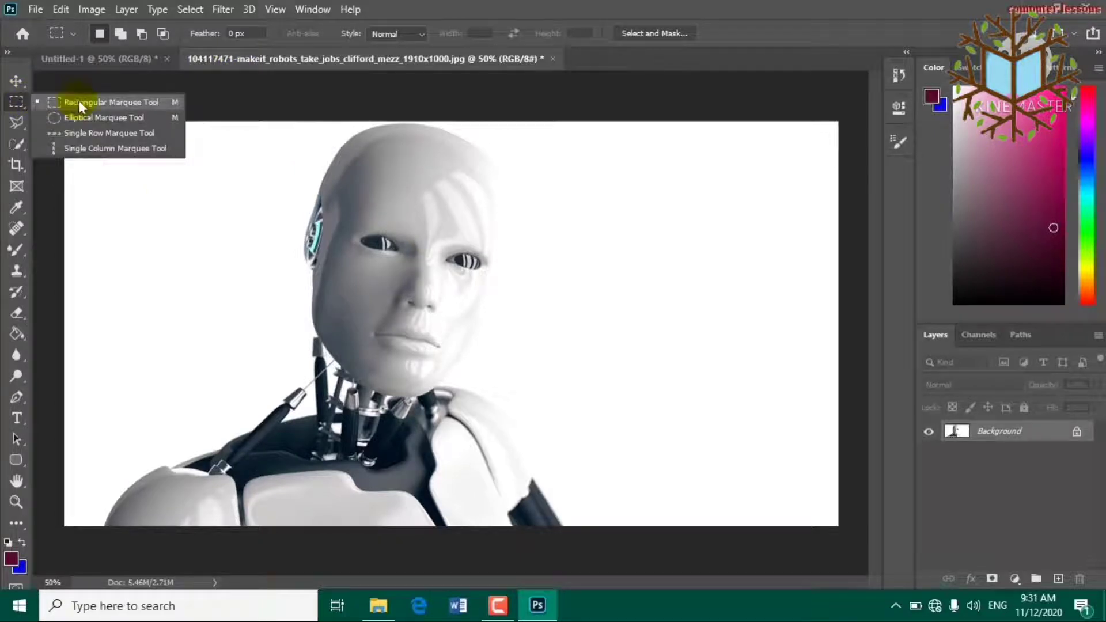
pyautogui.click(311, 104)
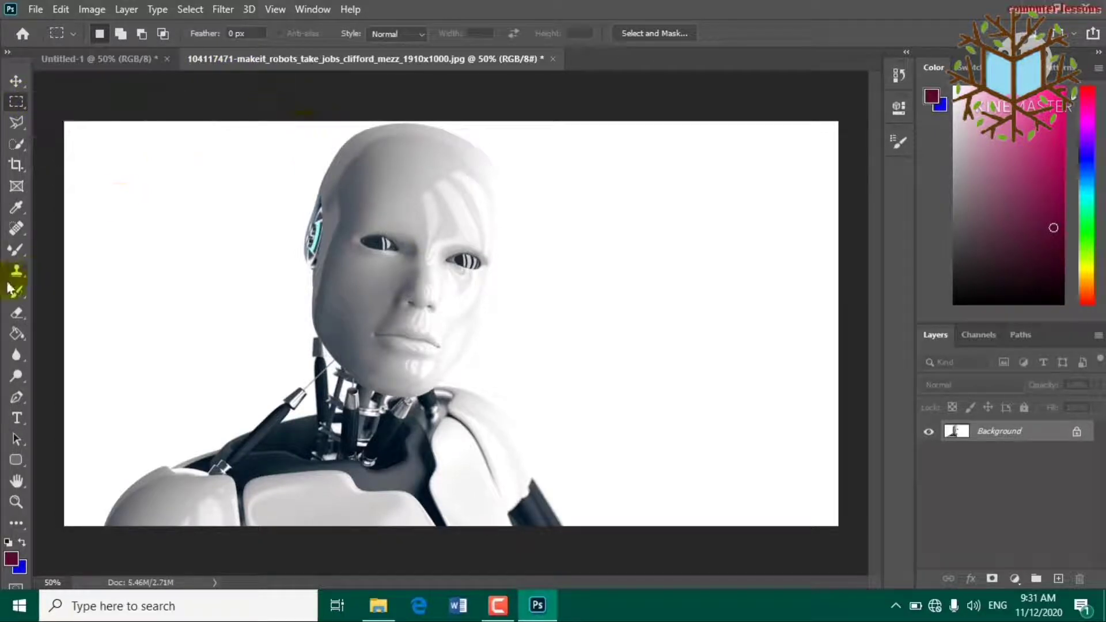
pyautogui.click(16, 248)
pyautogui.press('m')
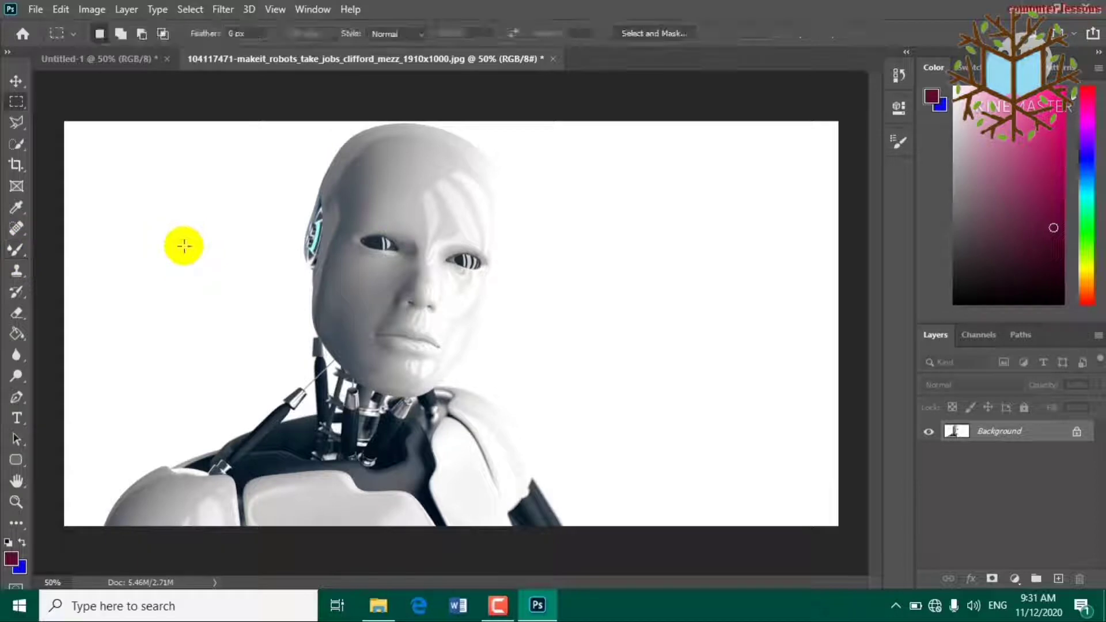
pyautogui.moveTo(204, 121); pyautogui.dragTo(566, 466)
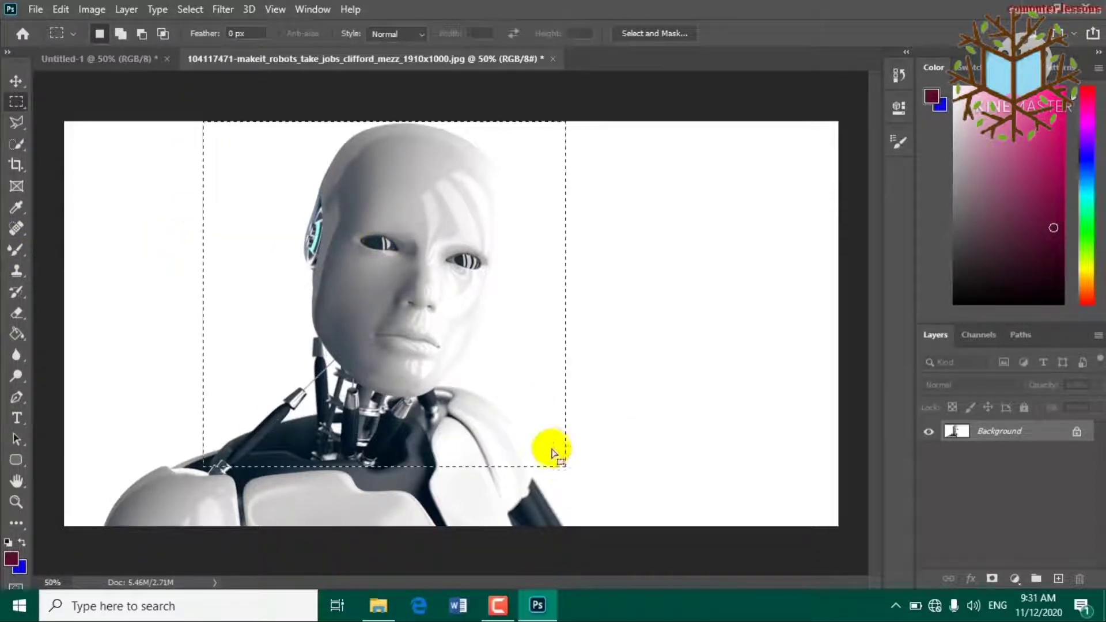
# - Clear the rectangular selection in the robot image and activate the Elliptical Marquee Tool
pyautogui.click(132, 64)
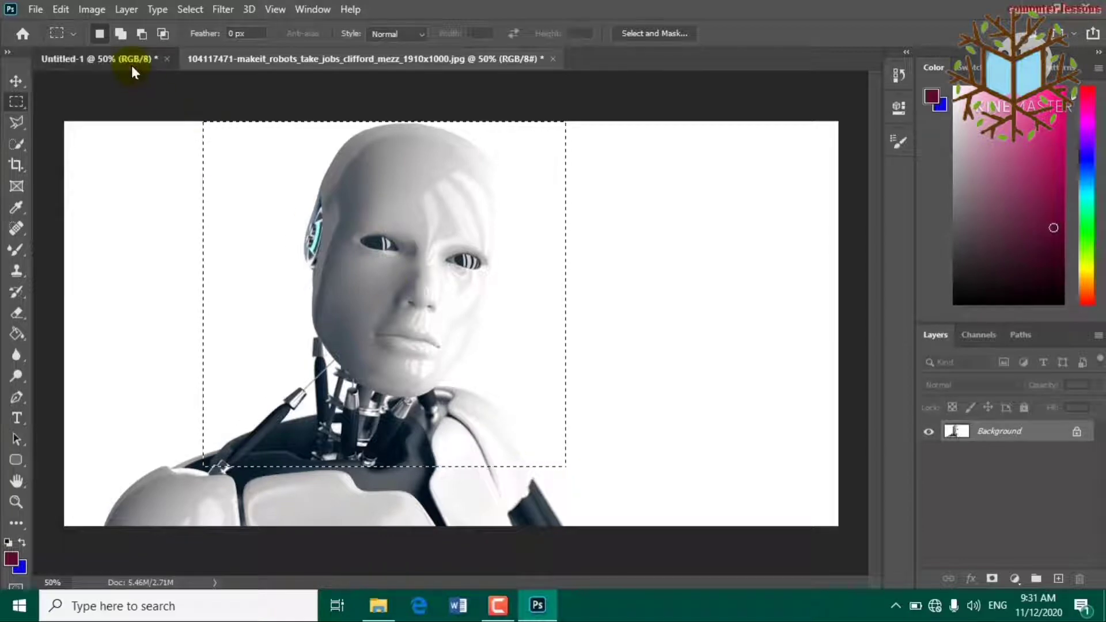
pyautogui.click(223, 65)
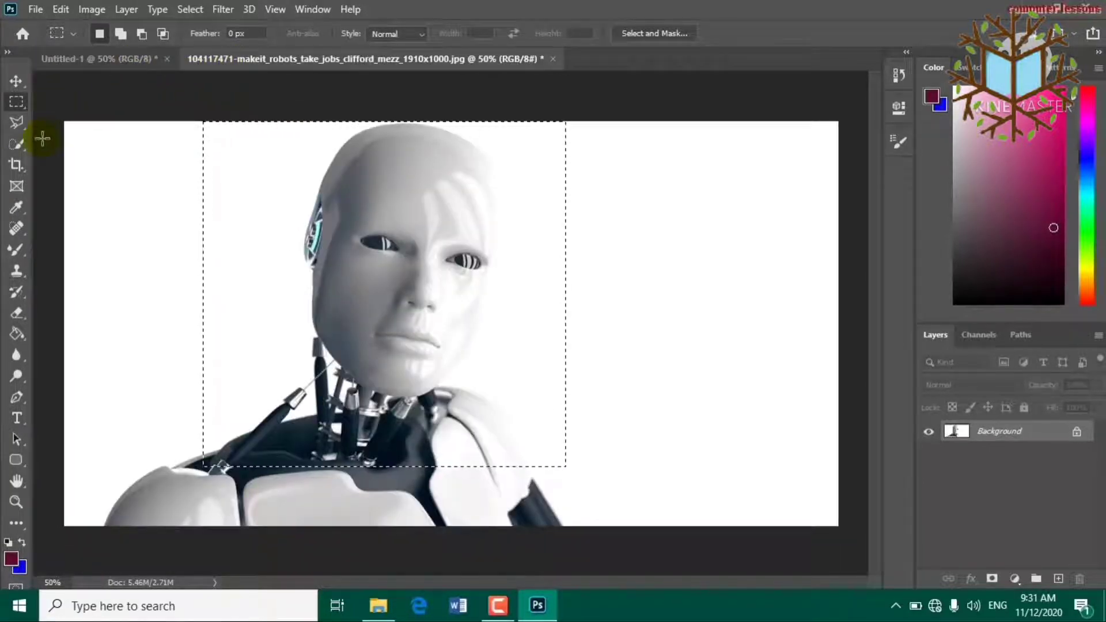
pyautogui.rightClick(16, 103)
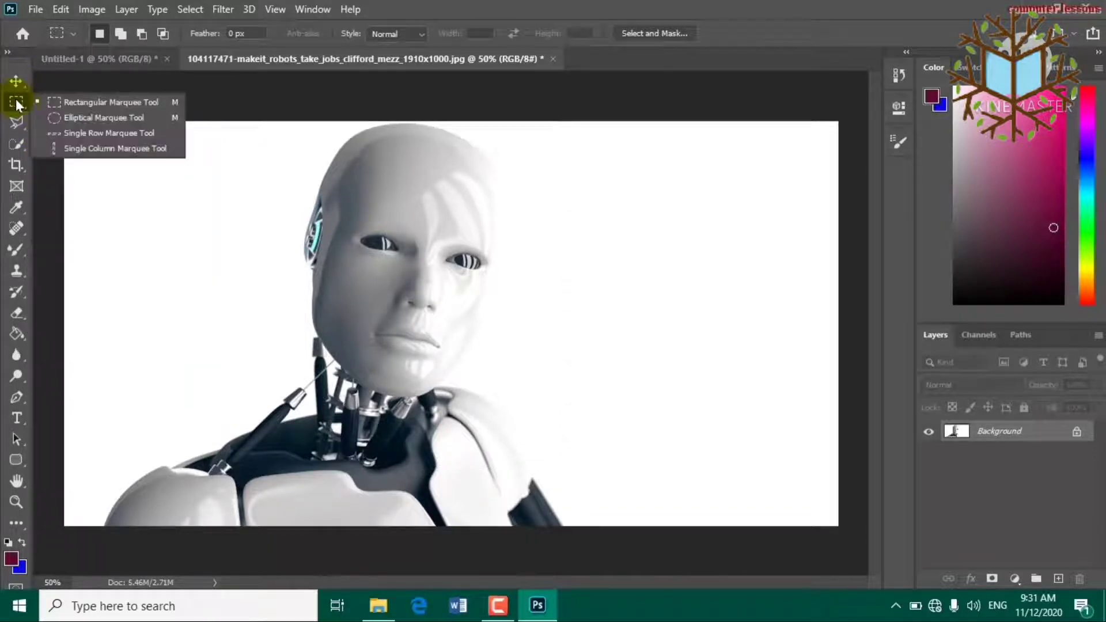
pyautogui.click(80, 120)
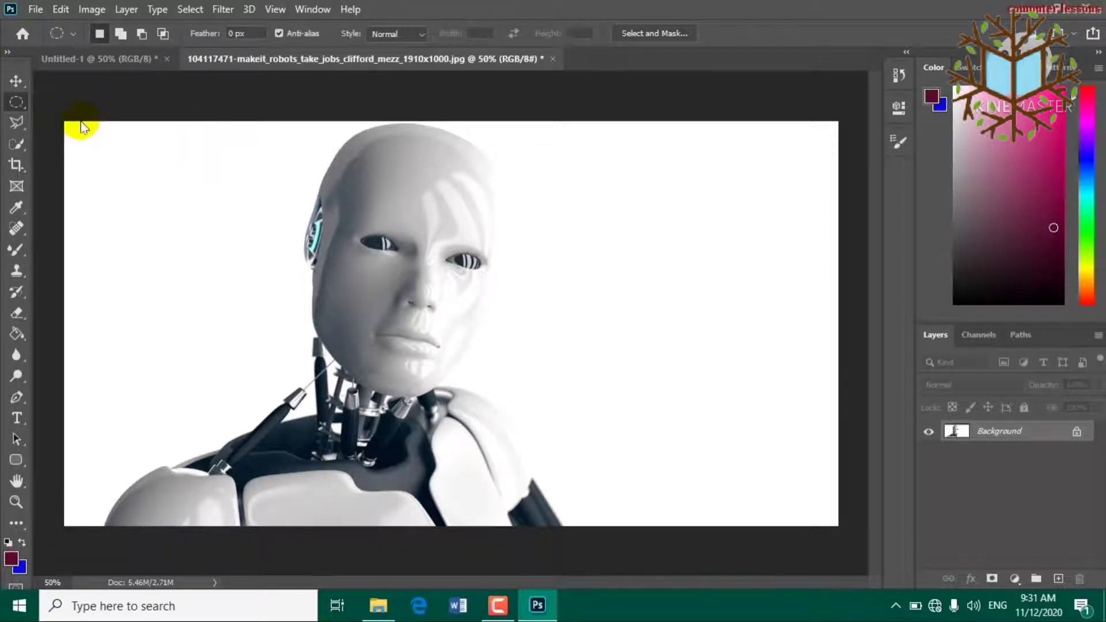
pyautogui.click(16, 108)
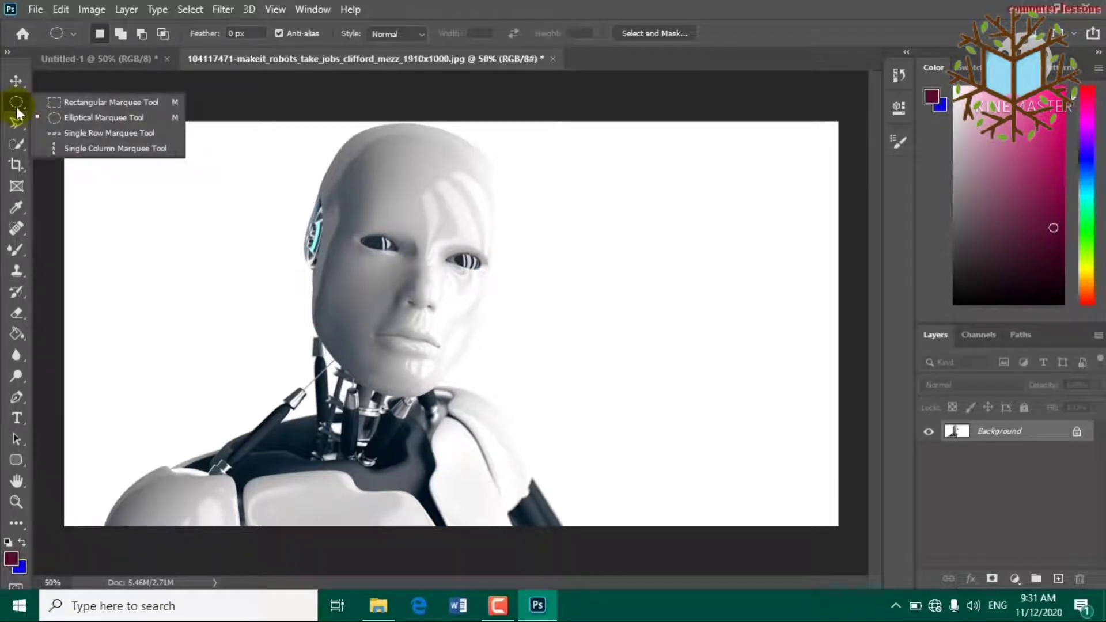
pyautogui.click(54, 119)
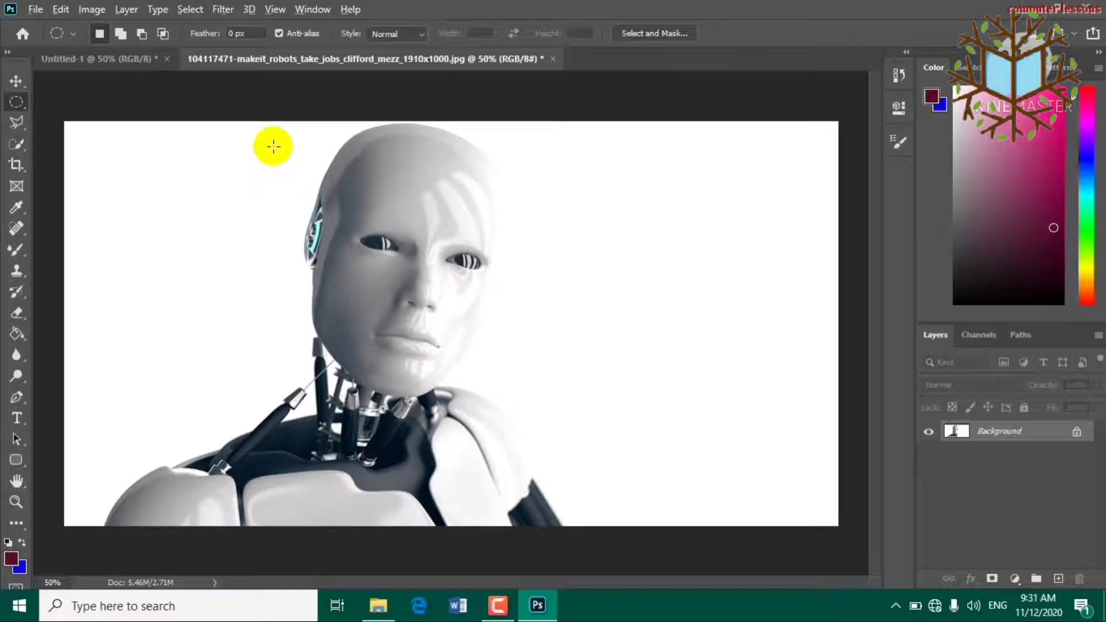
# - Draw a circular marquee, centre it over the robot's head, and try subtracting a smaller ellipse around the face
pyautogui.moveTo(258, 135); pyautogui.dragTo(486, 363)
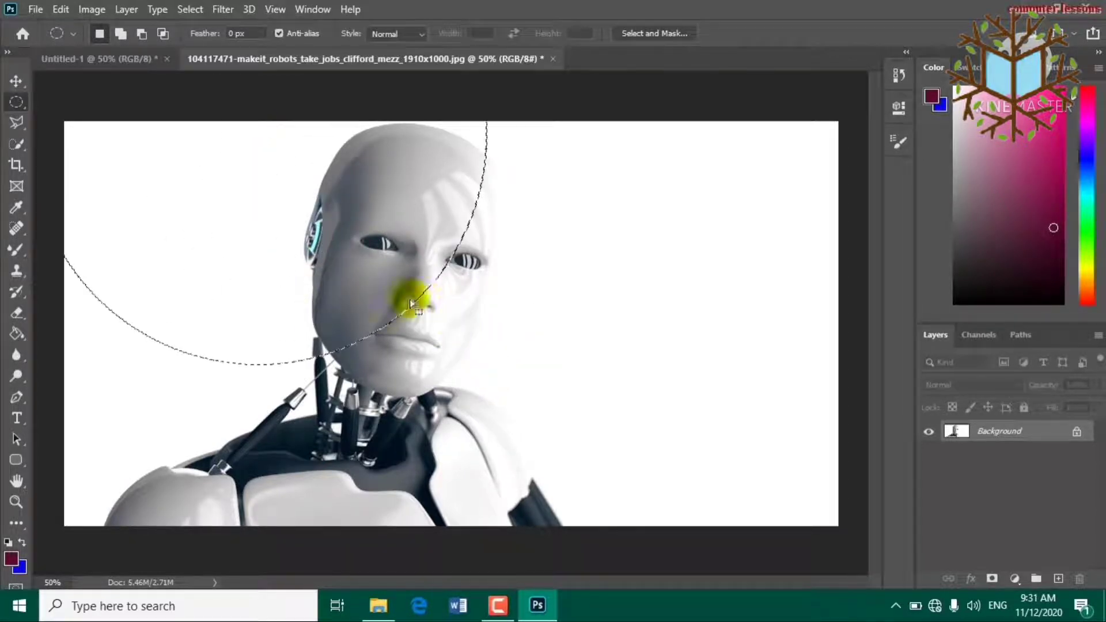
pyautogui.moveTo(399, 292); pyautogui.dragTo(524, 459)
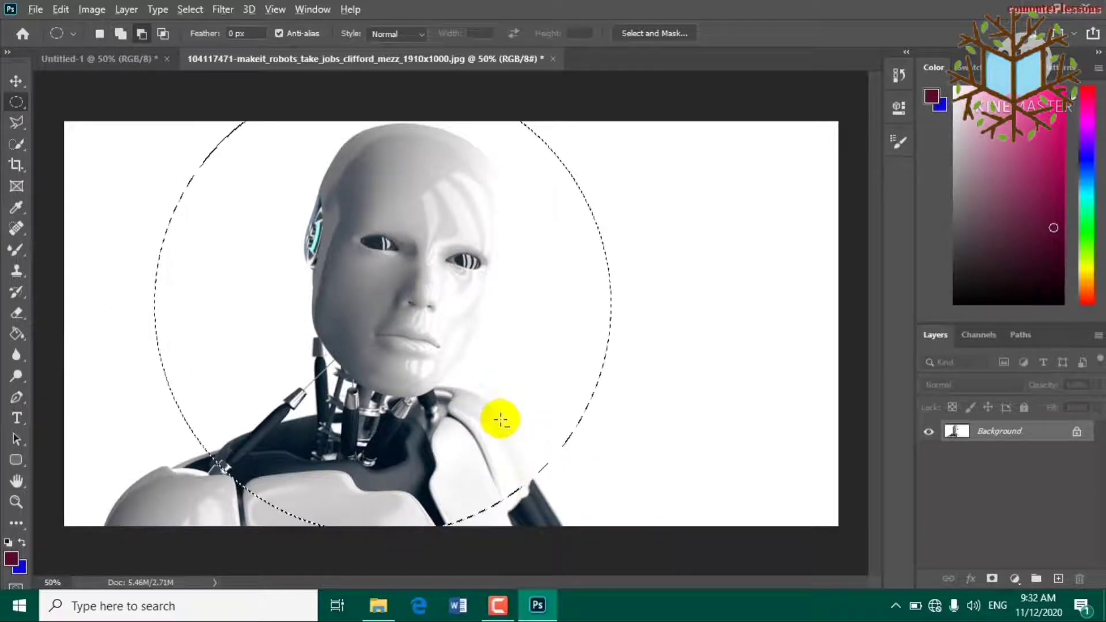
pyautogui.moveTo(290, 180); pyautogui.dragTo(458, 420)
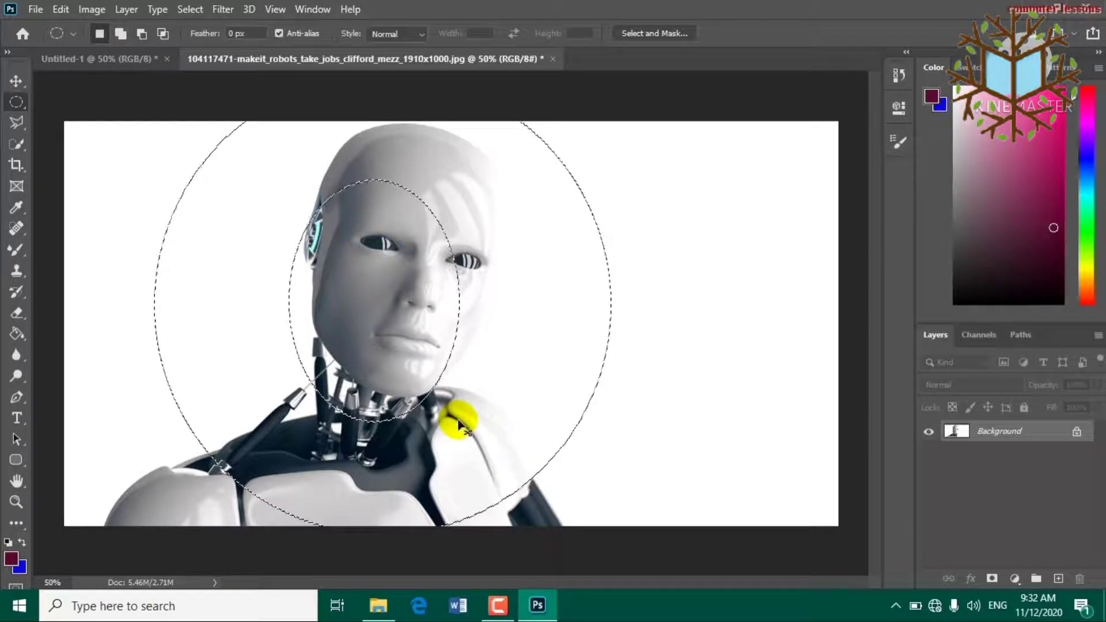
pyautogui.hotkey('ctrl', 'z')
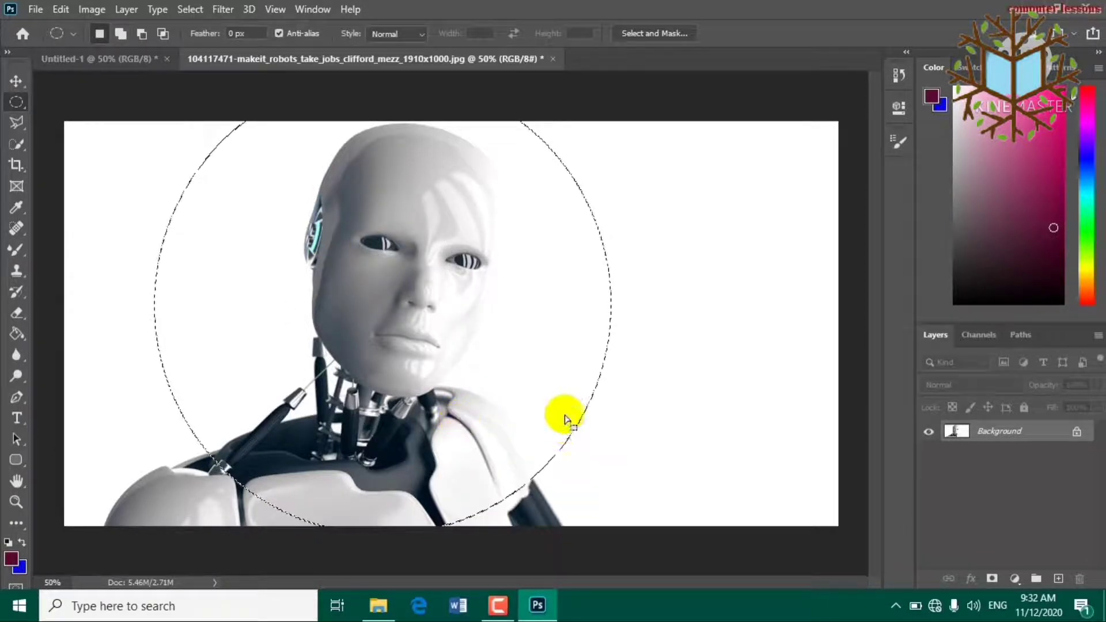
# - Try scaling the circular selection's contents to 81.27%, and clear the selection in the robot image
pyautogui.hotkey('ctrl', 't')
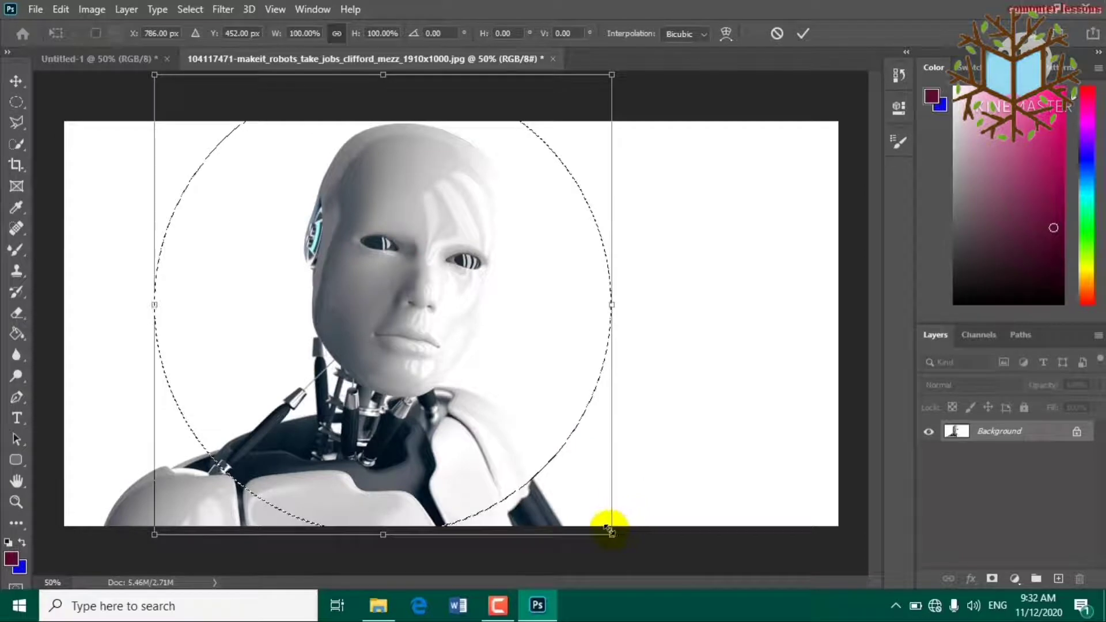
pyautogui.moveTo(608, 527); pyautogui.dragTo(569, 487)
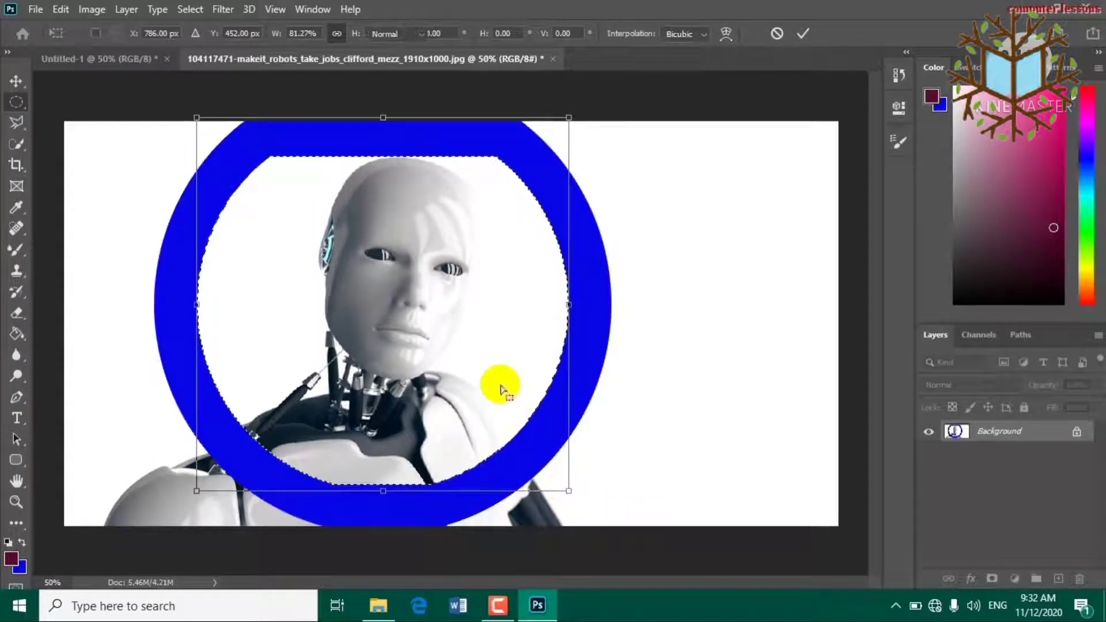
pyautogui.press('Return')
pyautogui.hotkey('ctrl', 'z')
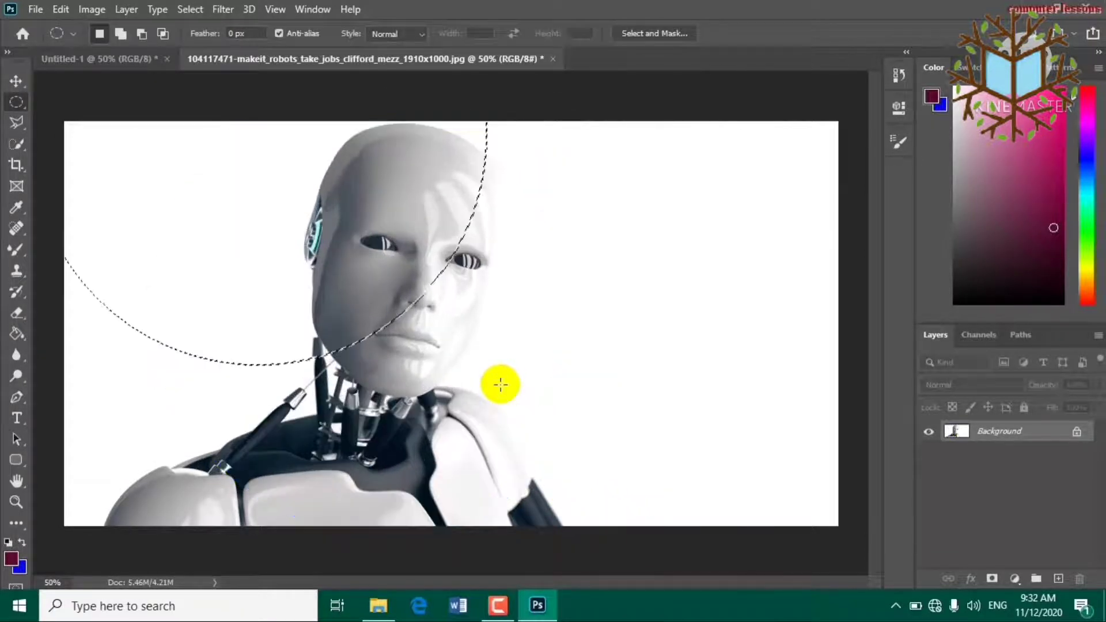
pyautogui.click(500, 384)
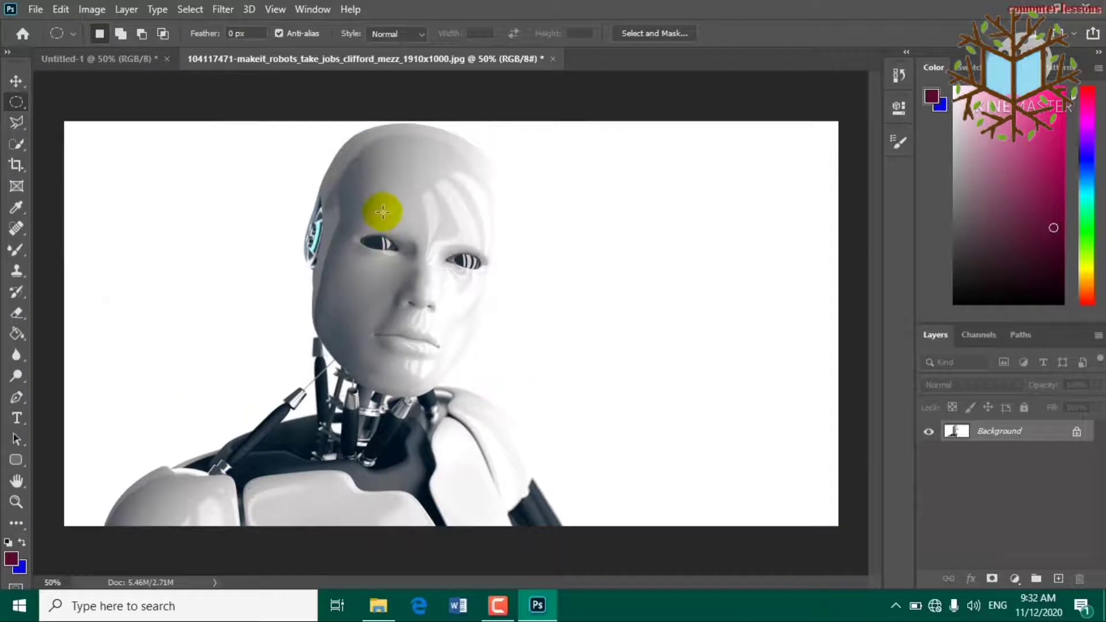
# - Draw a circular marquee around the robot's head, reaching from the top of the skull to the neck
pyautogui.moveTo(331, 173); pyautogui.dragTo(642, 597)
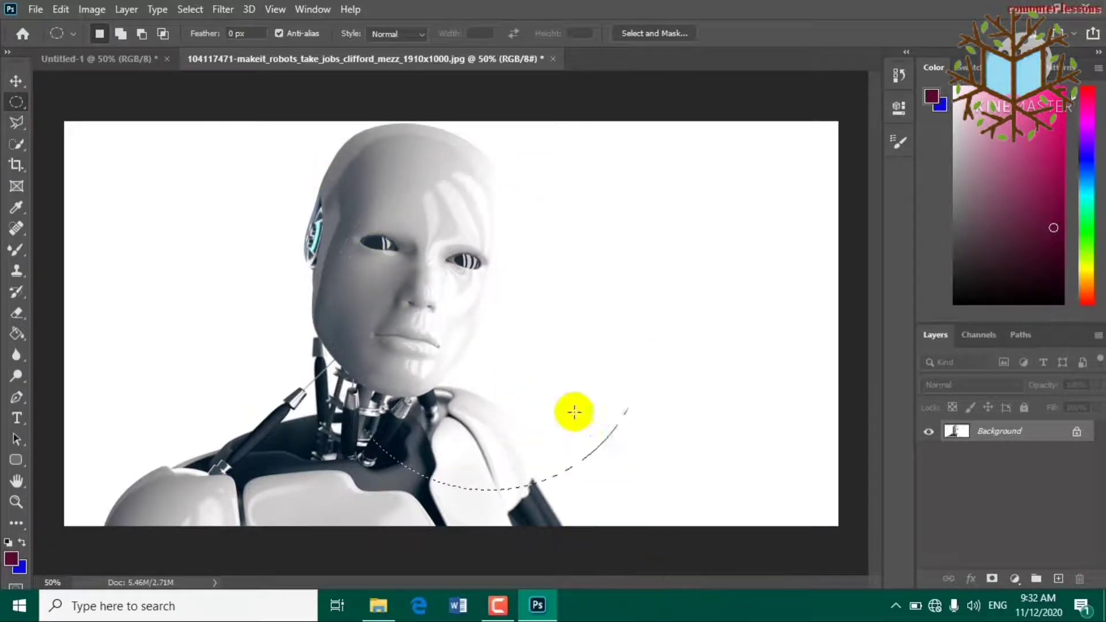
pyautogui.moveTo(508, 337); pyautogui.dragTo(467, 306)
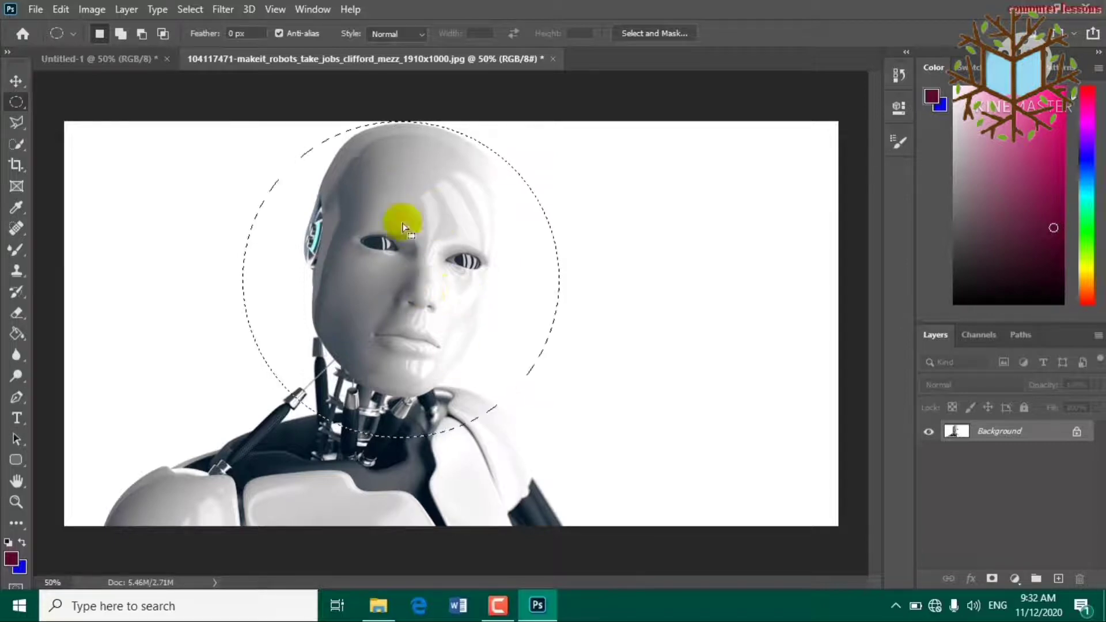
# - Activate the Rectangular Marquee Tool, add a rectangle around the head to the circular selection, and clear the combined selection
pyautogui.rightClick(23, 105)
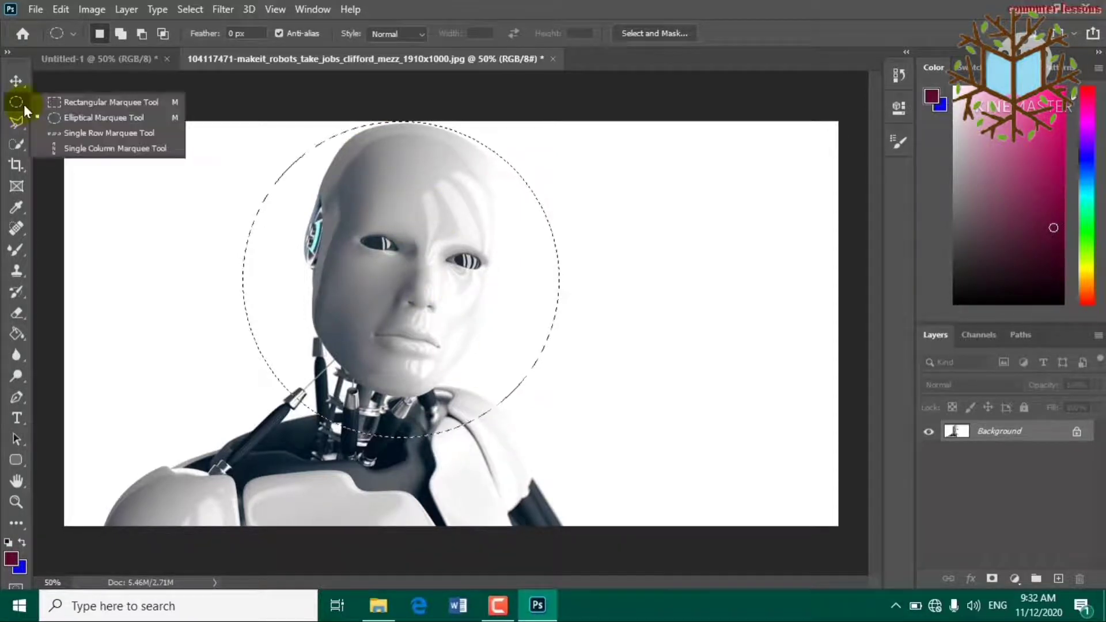
pyautogui.click(57, 105)
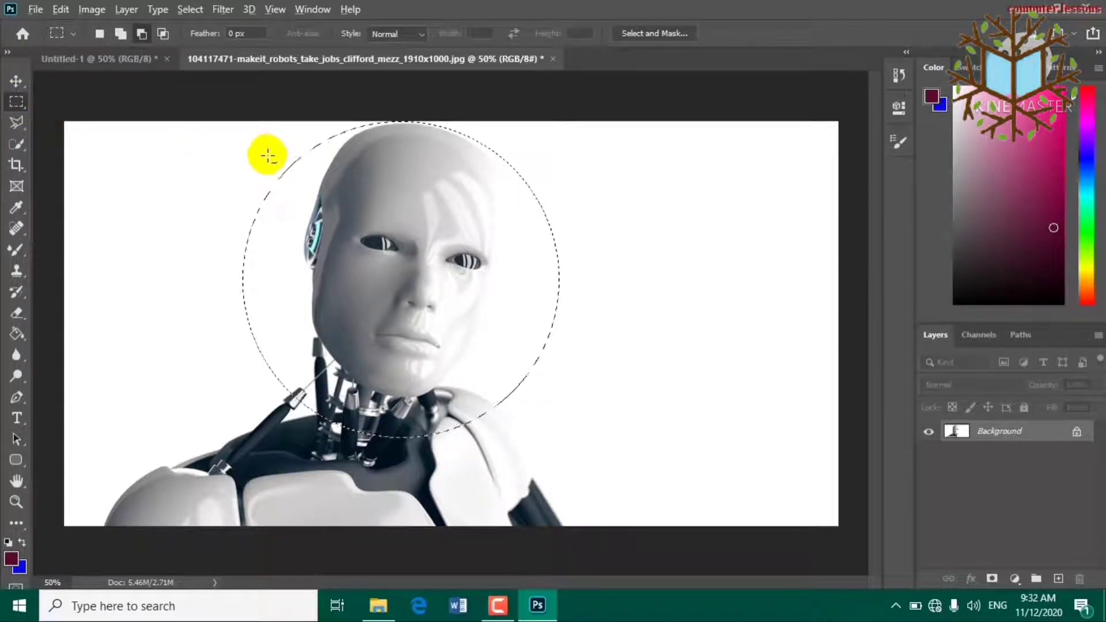
pyautogui.moveTo(238, 137); pyautogui.dragTo(600, 454)
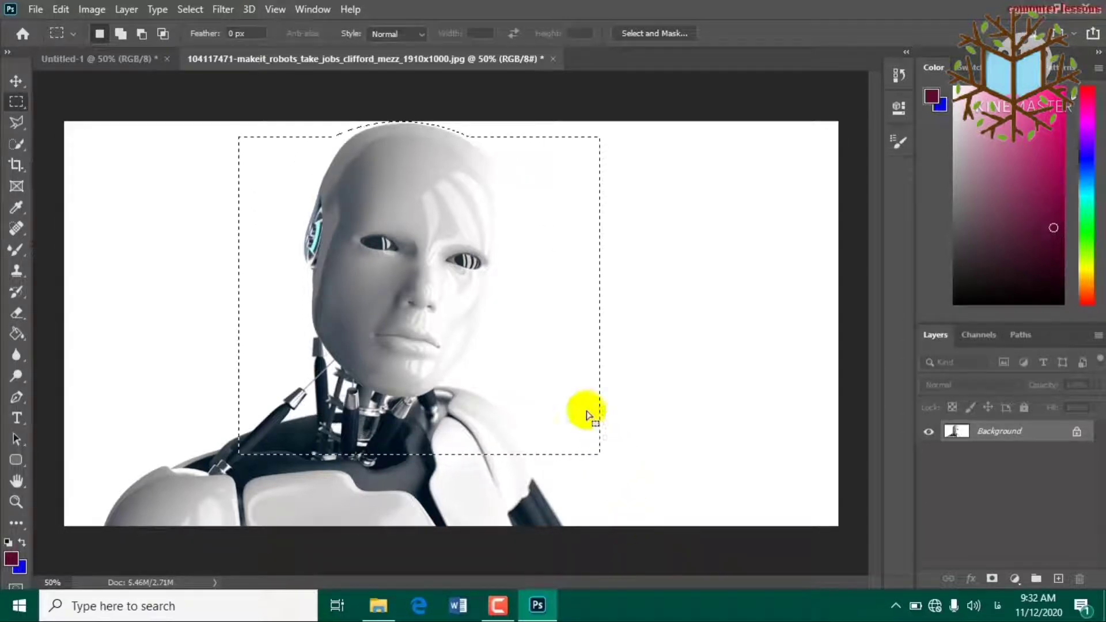
pyautogui.click(630, 459)
# - Draw a square marquee over the robot's head and neck and align its upper edge with the image's upper edge
pyautogui.moveTo(623, 480); pyautogui.dragTo(7, 124)
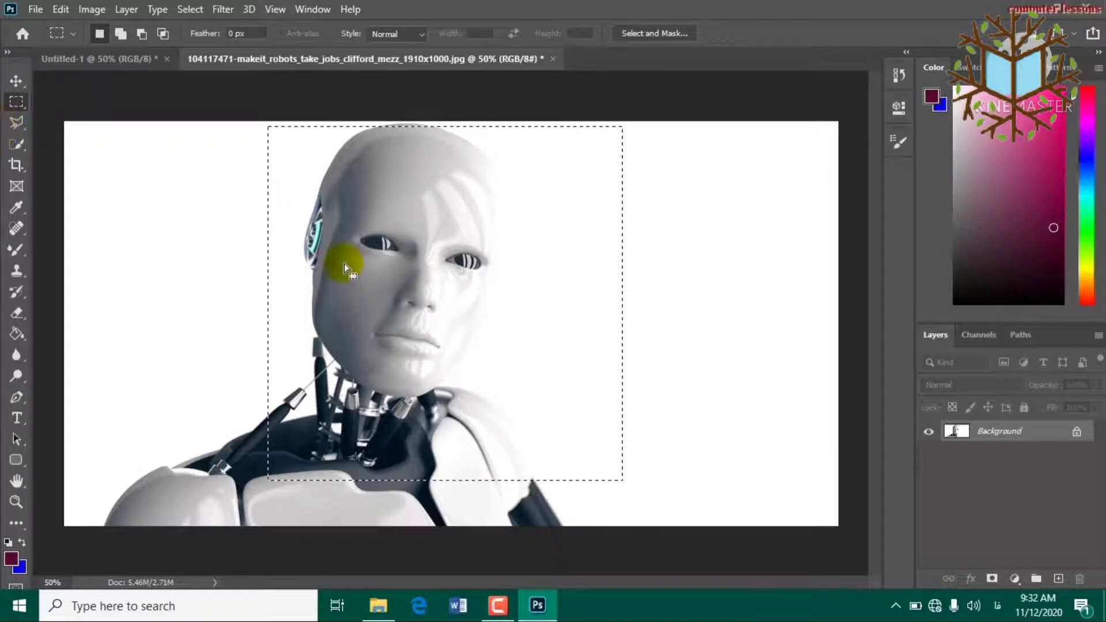
pyautogui.moveTo(345, 260); pyautogui.dragTo(292, 266)
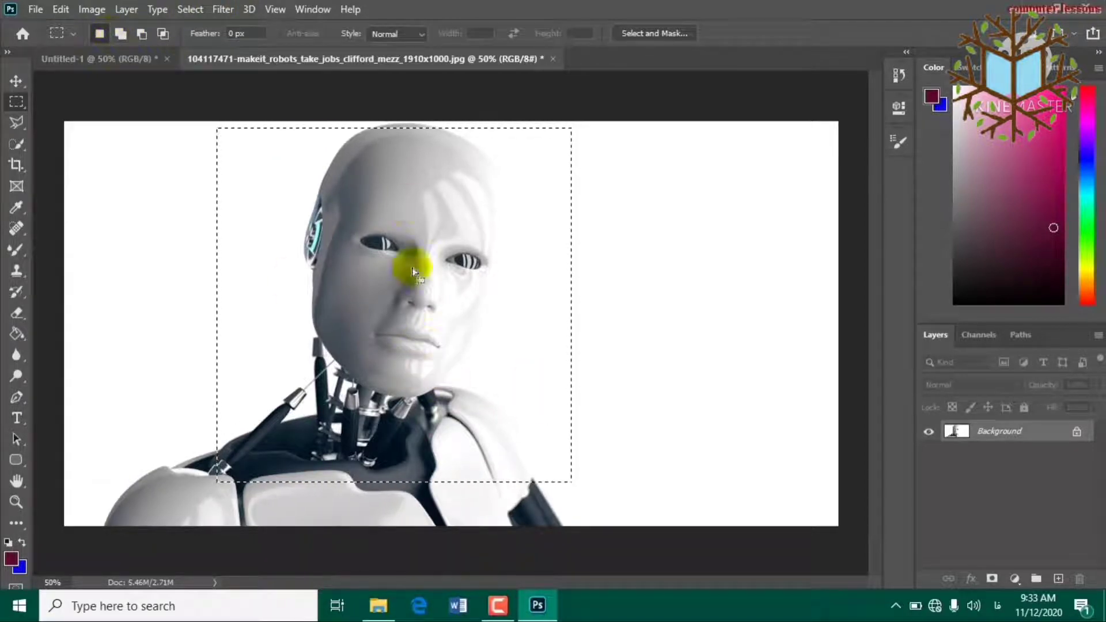
pyautogui.moveTo(424, 315); pyautogui.dragTo(427, 309)
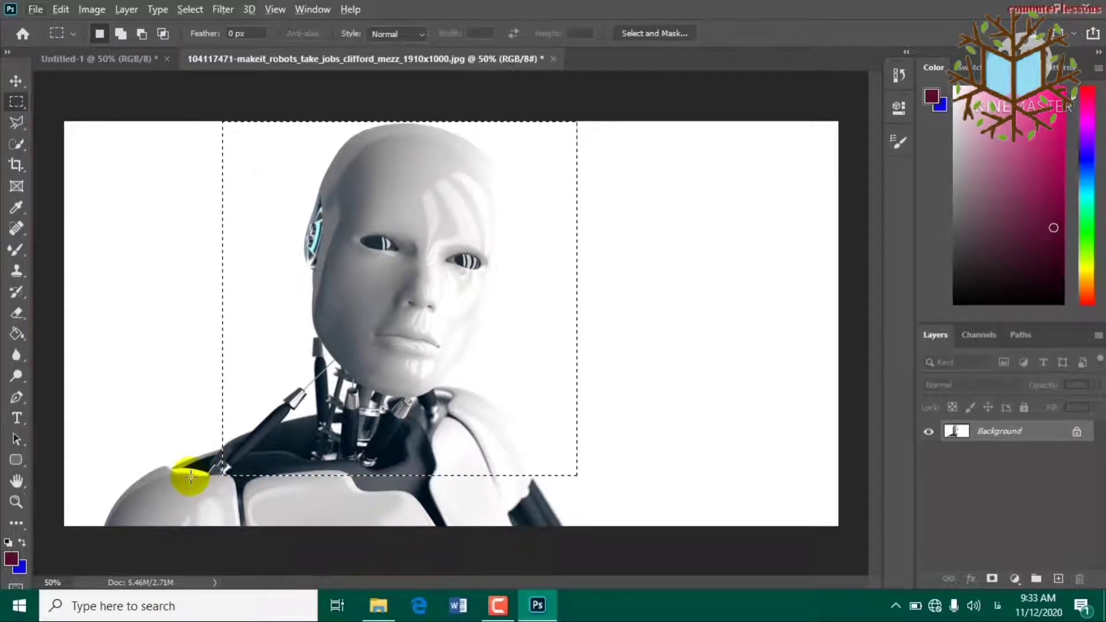
# - Add a rectangle across the robot's shoulders to the selection, and subtract a wider rectangle covering that shoulder area
pyautogui.click(121, 34)
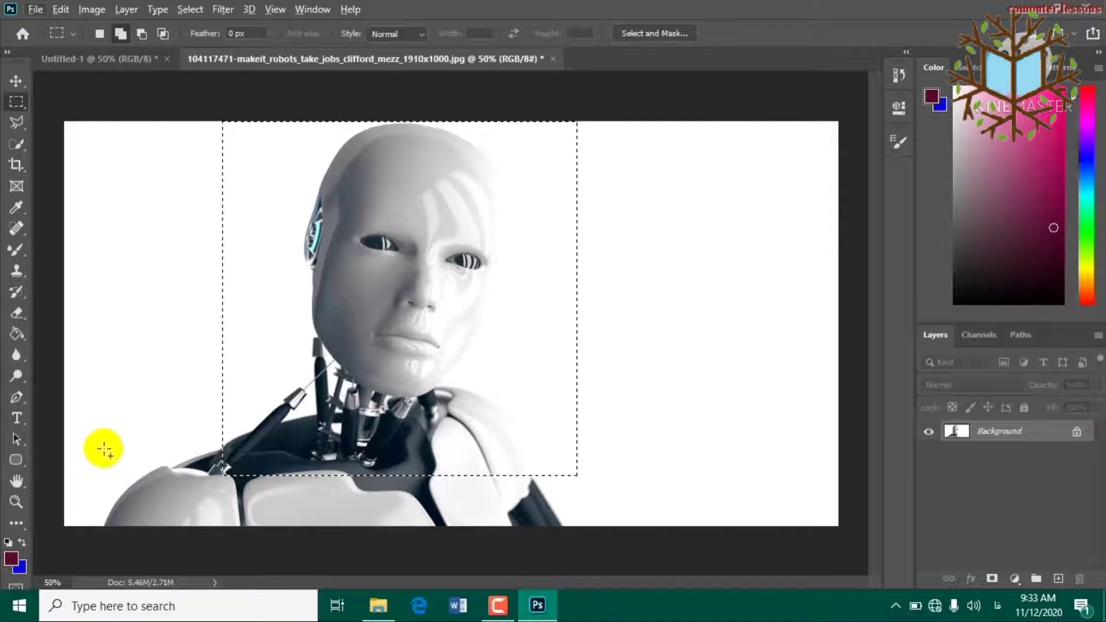
pyautogui.moveTo(103, 449); pyautogui.dragTo(581, 531)
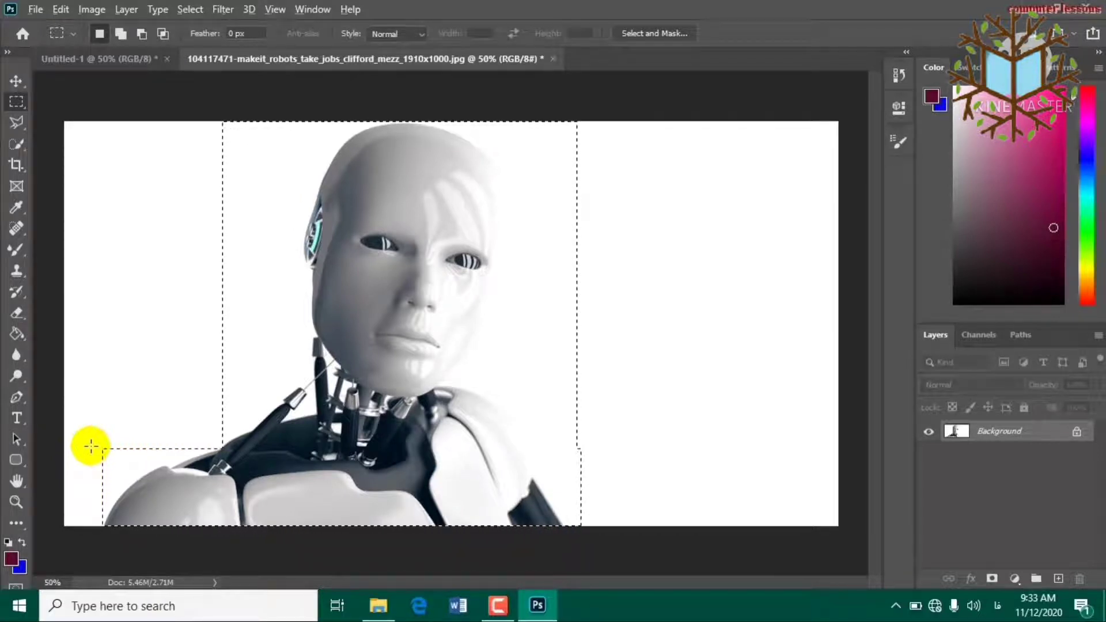
pyautogui.press('alt')
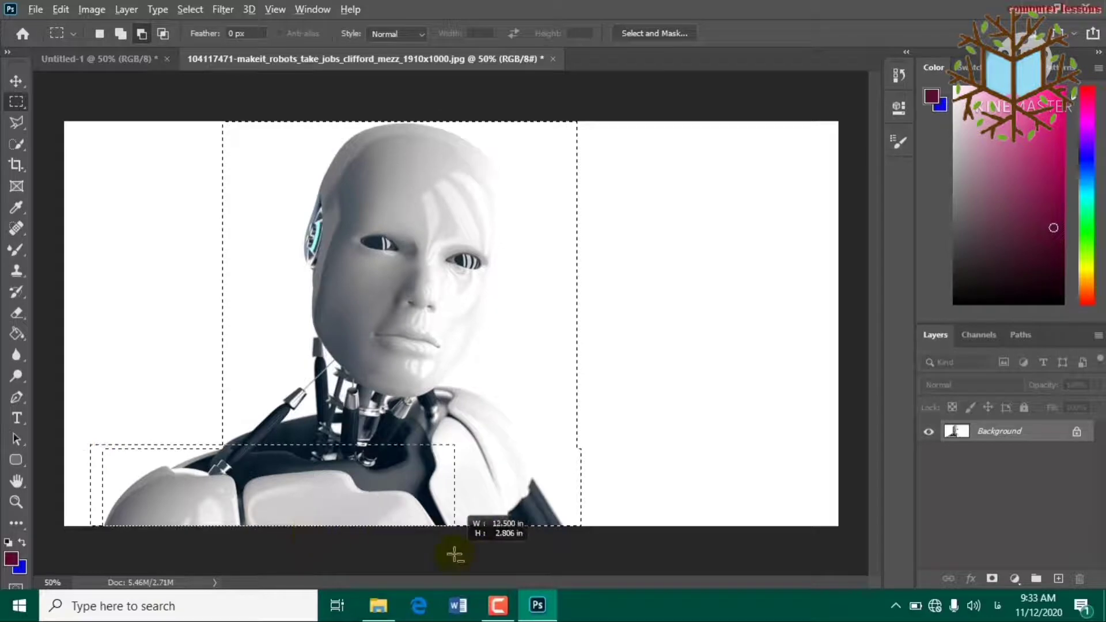
pyautogui.moveTo(454, 554); pyautogui.dragTo(687, 555)
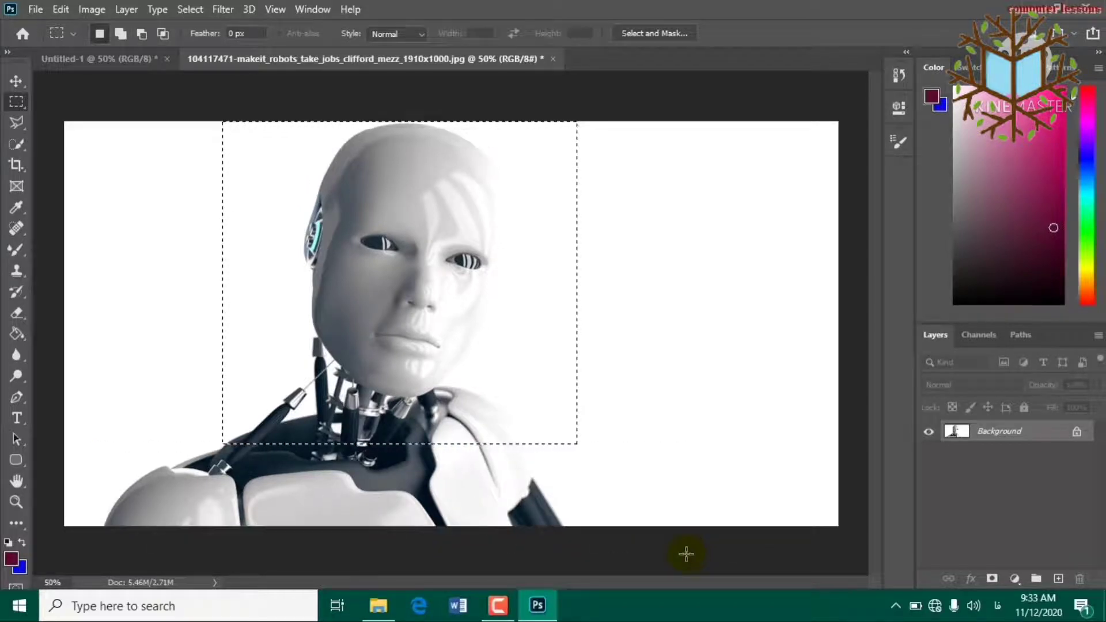
# - Try intersecting the head selection with overlapping rectangles drawn around the neck and shoulders
pyautogui.click(164, 34)
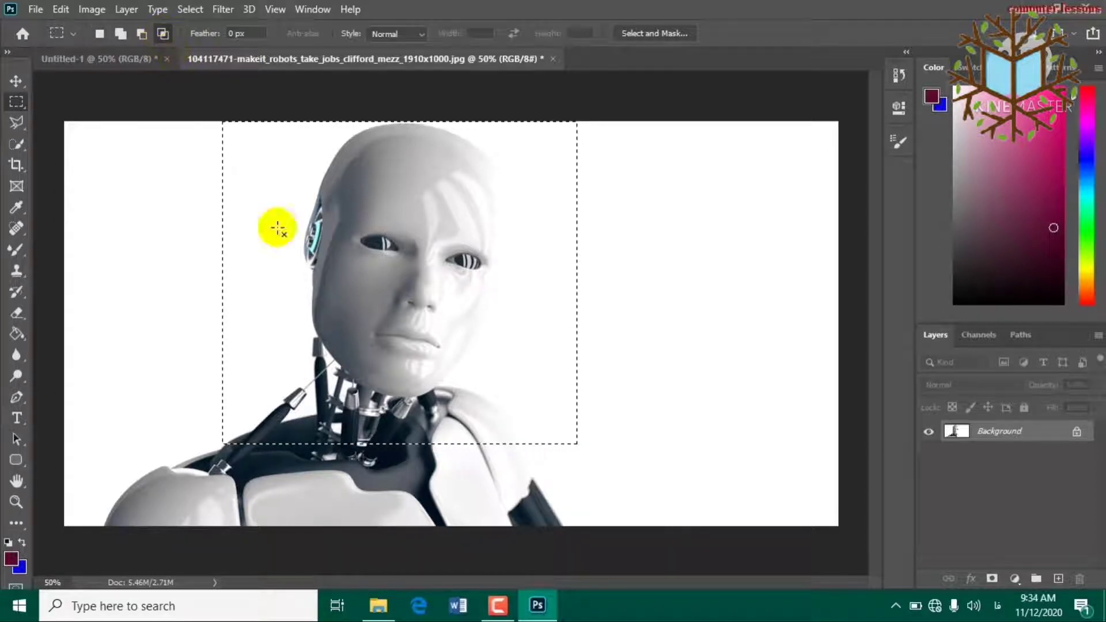
pyautogui.moveTo(238, 237); pyautogui.dragTo(480, 493)
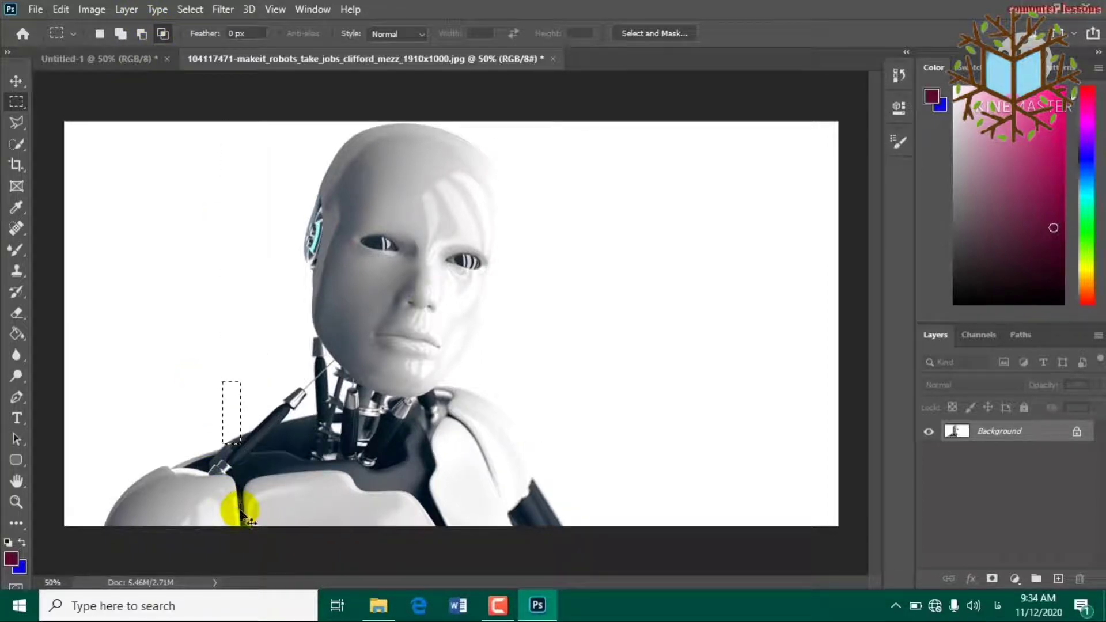
pyautogui.hotkey('ctrl', 'z')
pyautogui.moveTo(87, 368); pyautogui.dragTo(612, 531)
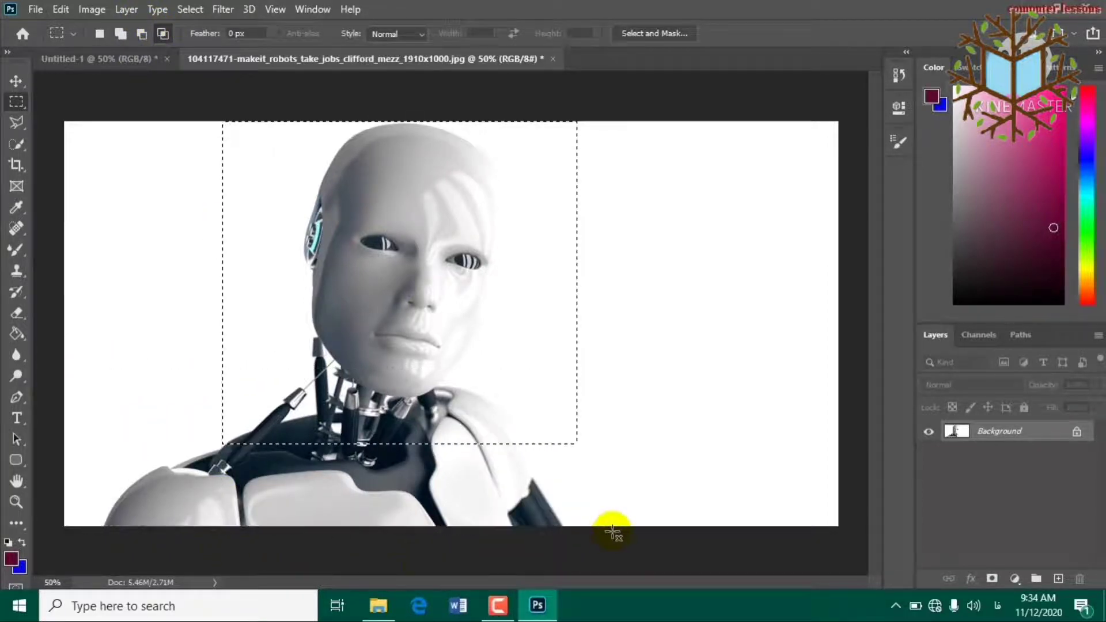
pyautogui.hotkey('ctrl', 'z')
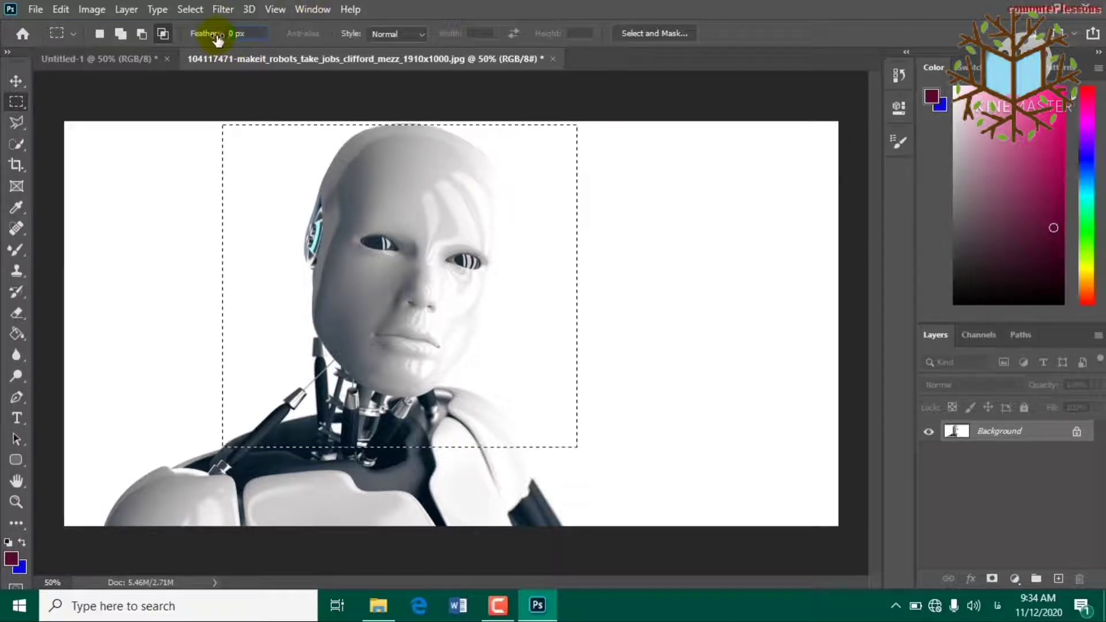
# - Set the Rectangular Marquee Tool's feather to 1.8 px
pyautogui.moveTo(218, 37); pyautogui.dragTo(222, 42)
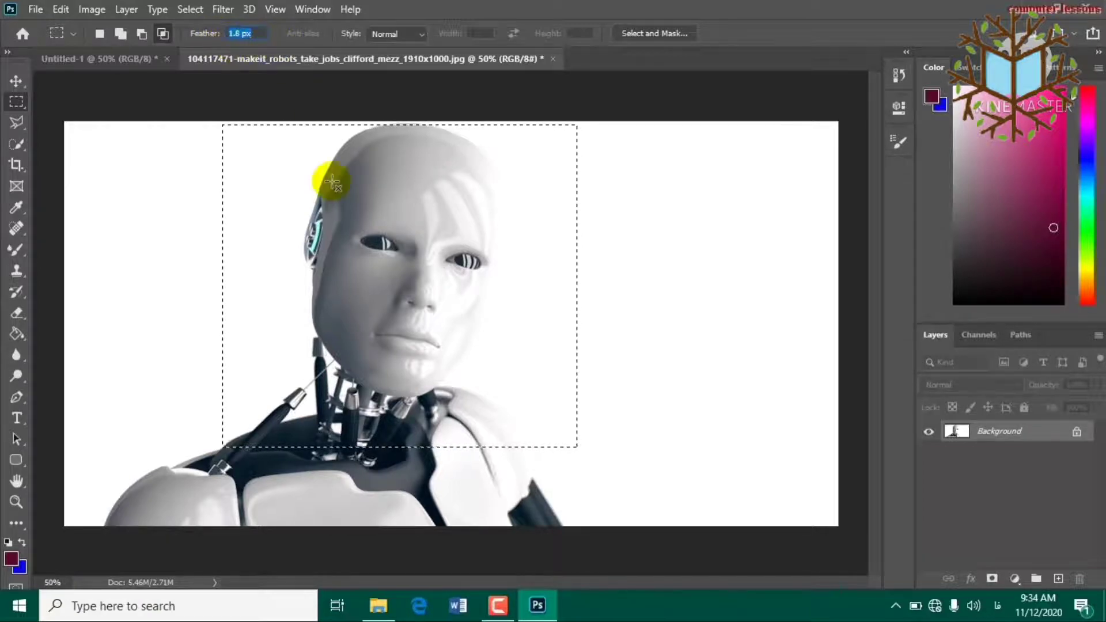
pyautogui.click(16, 81)
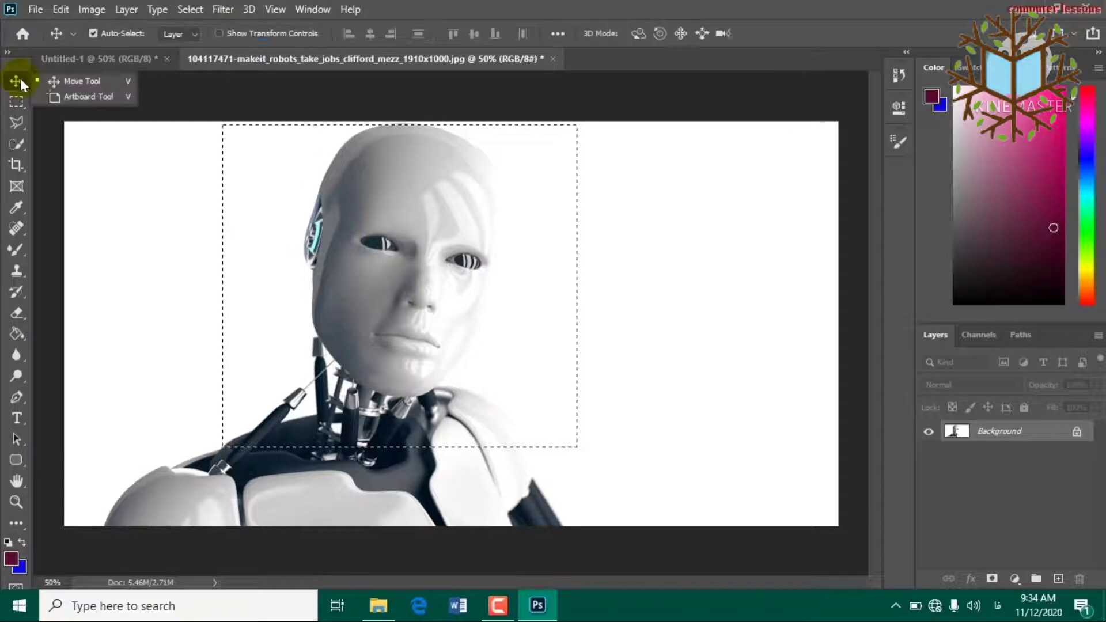
pyautogui.click(87, 79)
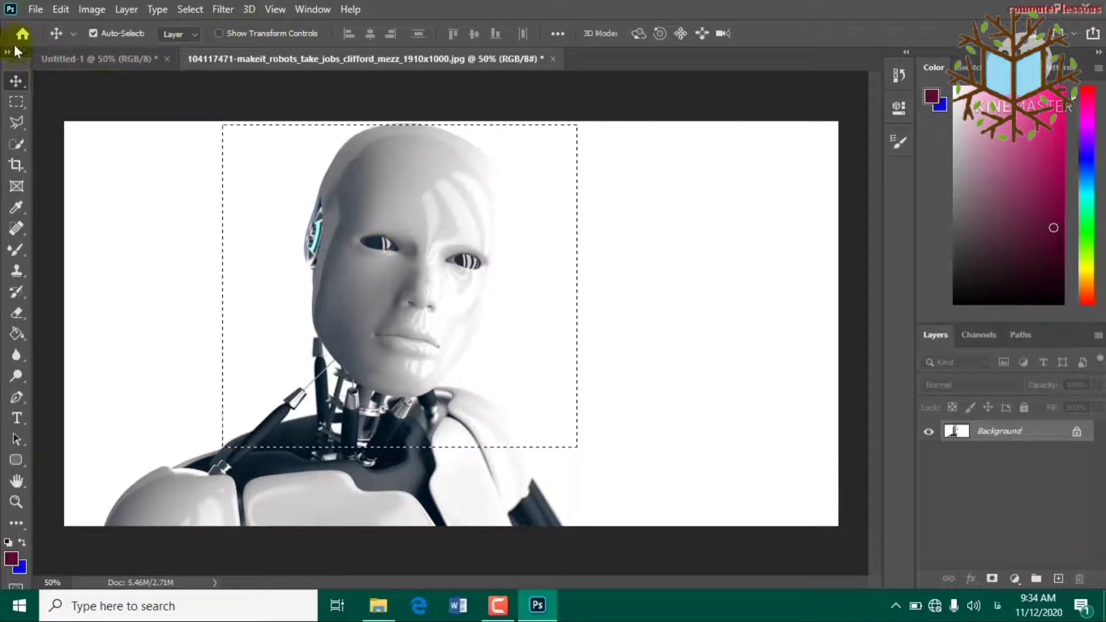
pyautogui.click(16, 102)
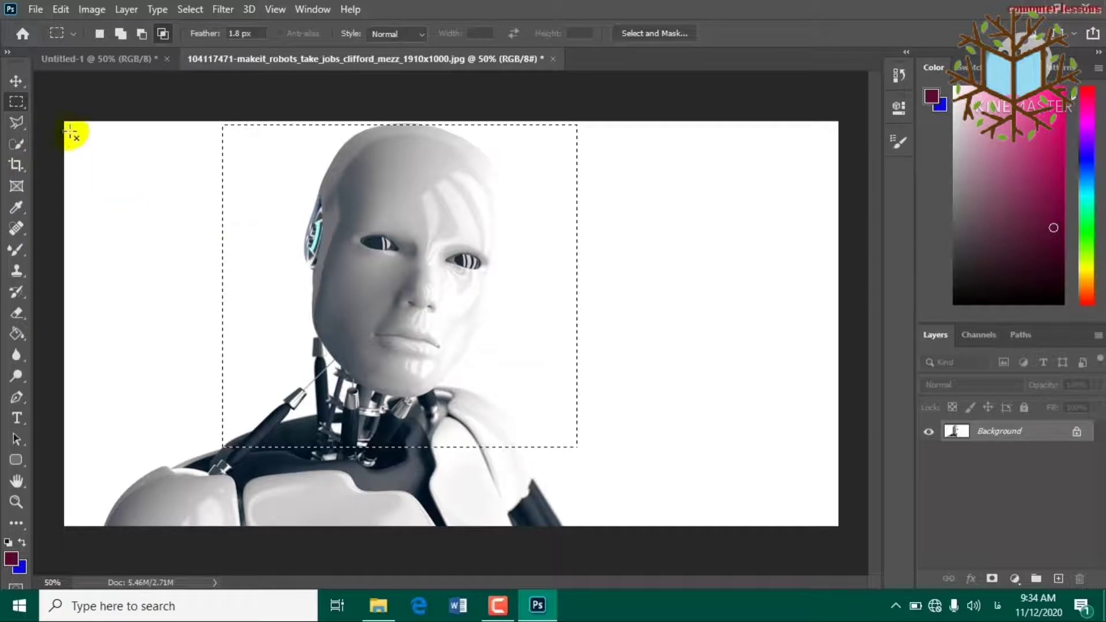
# - Move the selected robot head into the Untitled-1 document and position it in the left half of the canvas
pyautogui.press('v')
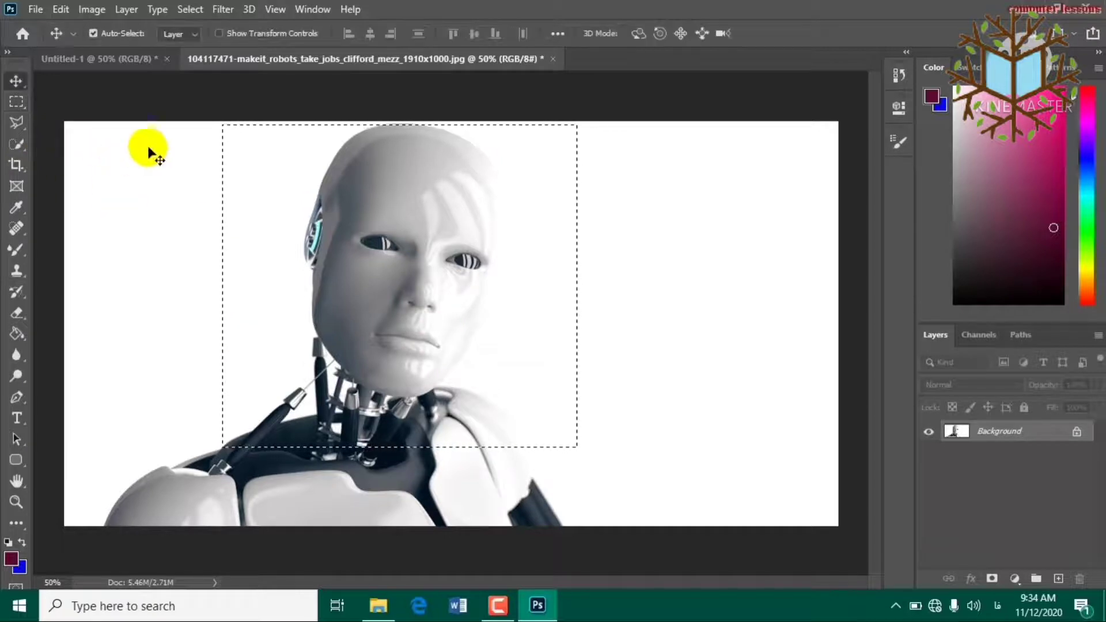
pyautogui.moveTo(292, 185); pyautogui.dragTo(358, 320)
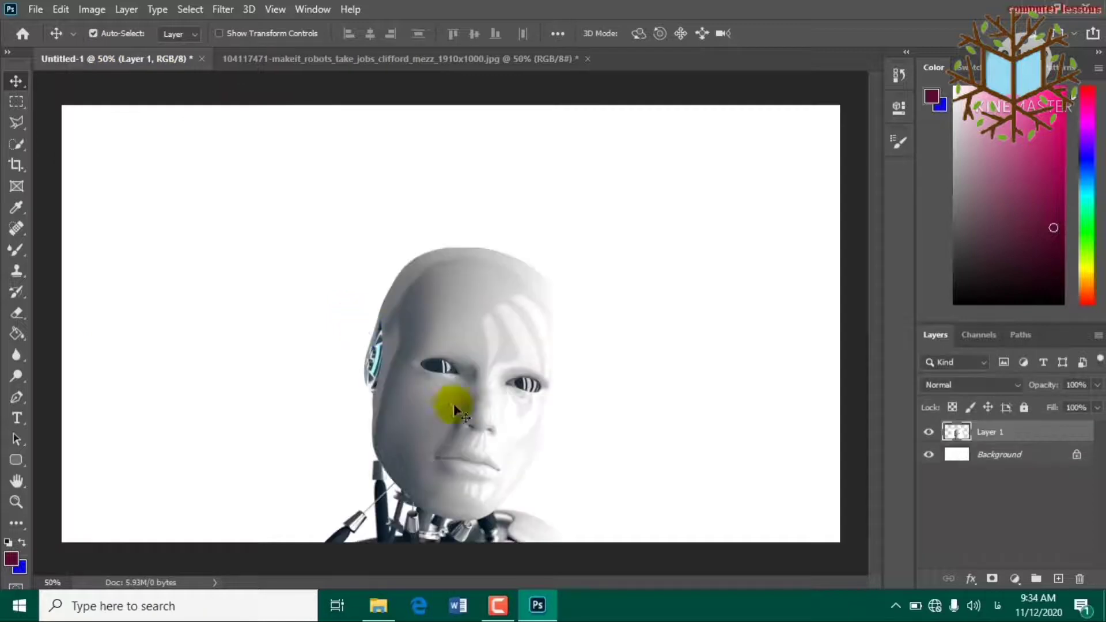
pyautogui.moveTo(488, 418); pyautogui.dragTo(399, 323)
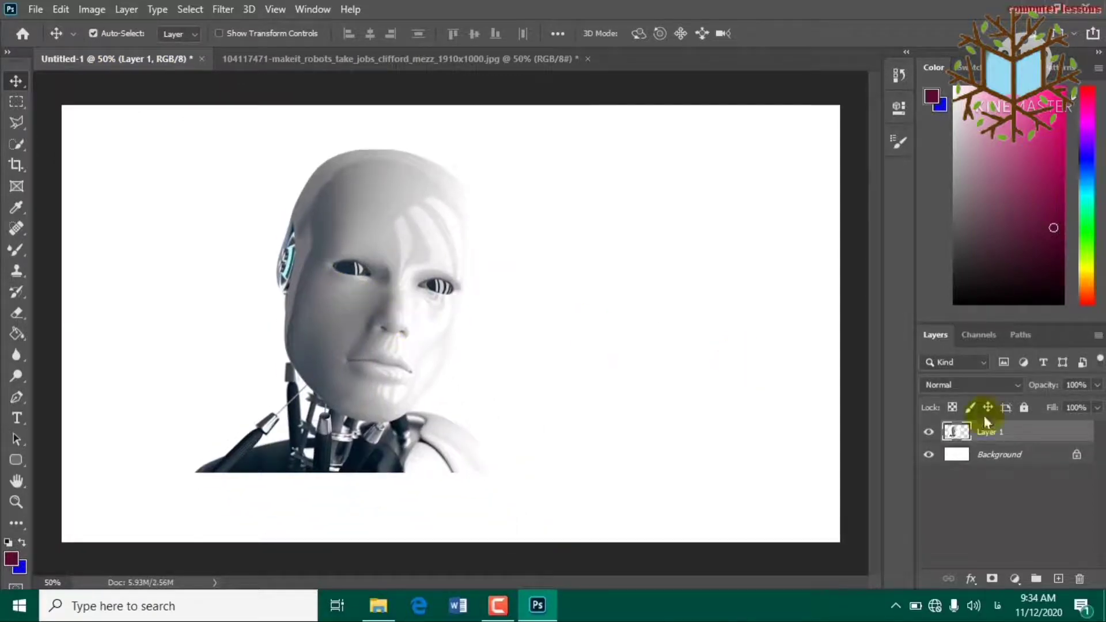
# - Add a dark maroon Solid Color fill layer directly above the Background layer in Untitled-1
pyautogui.click(1077, 453)
pyautogui.click(1016, 580)
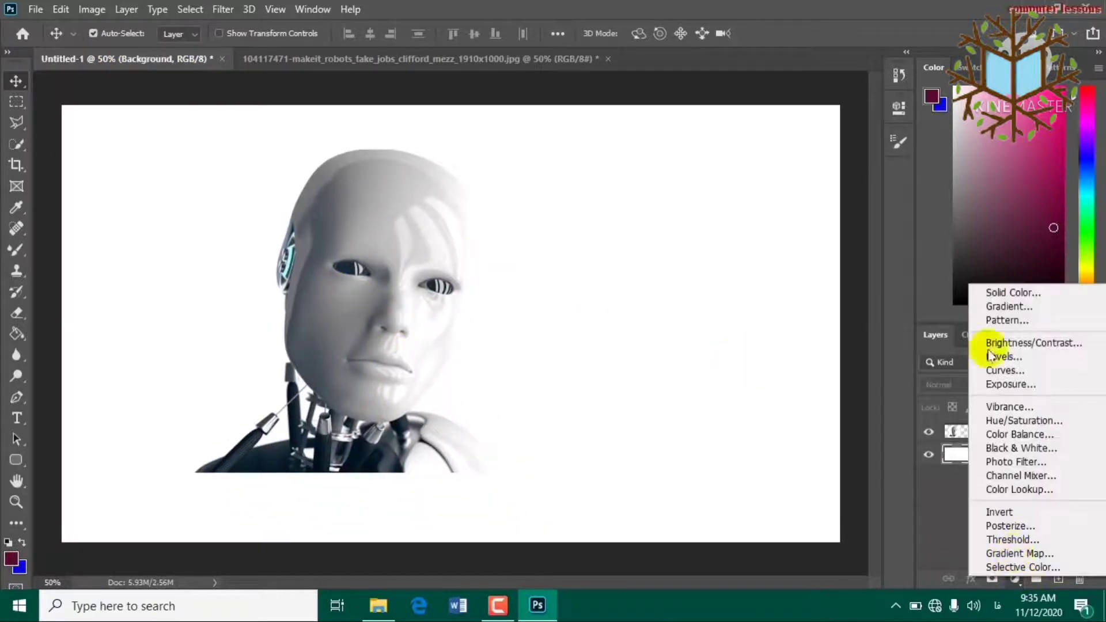
pyautogui.click(994, 289)
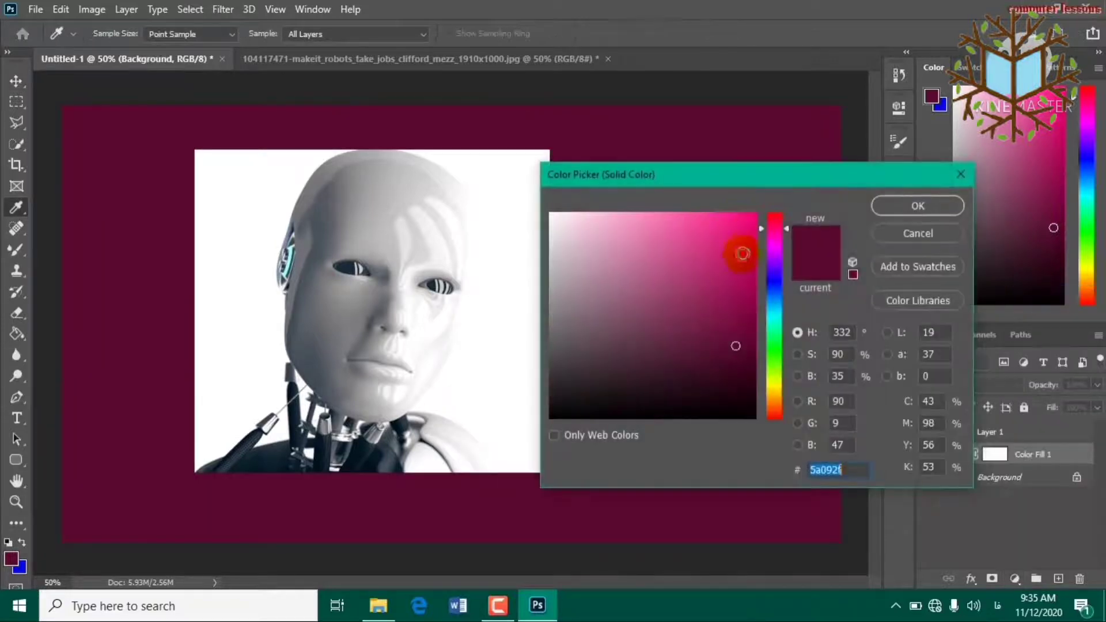
pyautogui.moveTo(741, 248); pyautogui.dragTo(768, 214)
pyautogui.moveTo(743, 304); pyautogui.dragTo(754, 371)
pyautogui.click(934, 205)
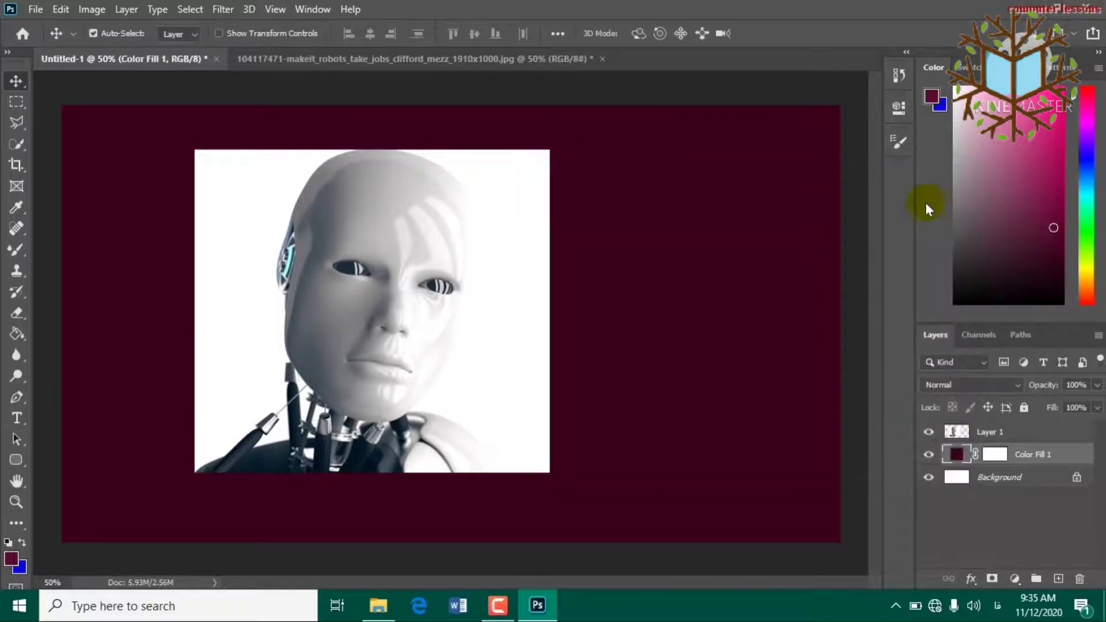
# - Set the Rectangular Marquee Tool's feather to 5.4 px in the robot image document
pyautogui.rightClick(16, 81)
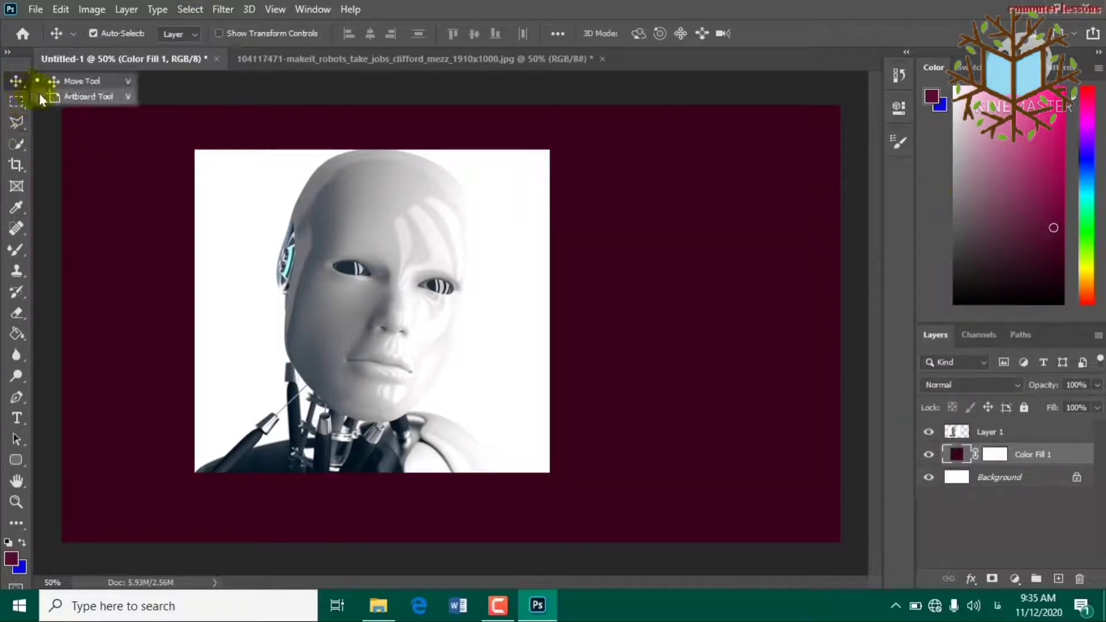
pyautogui.click(74, 55)
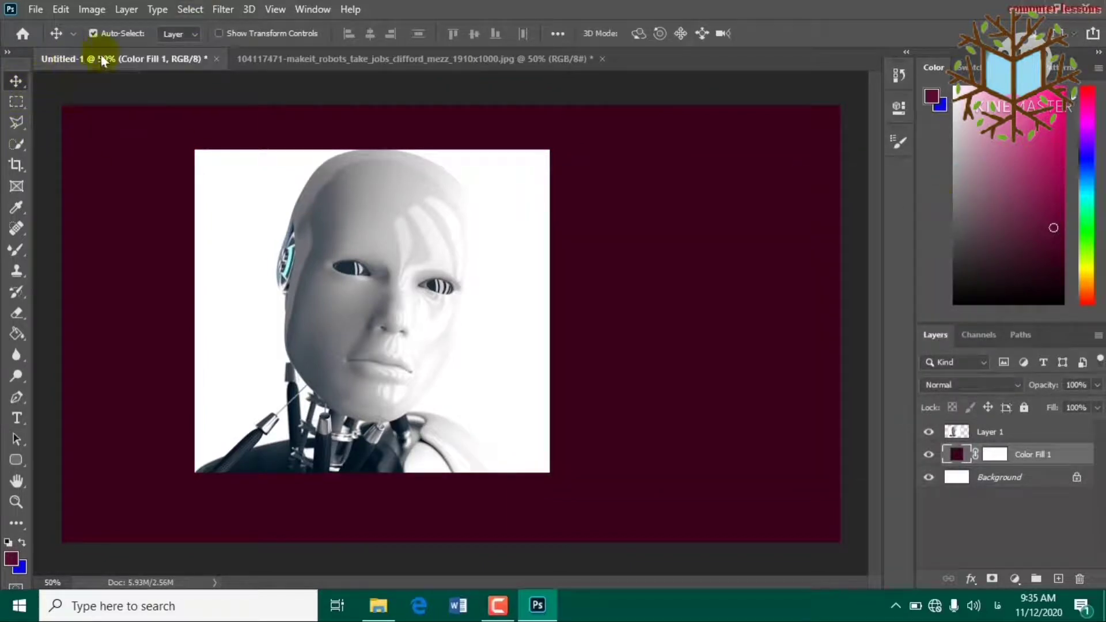
pyautogui.click(306, 61)
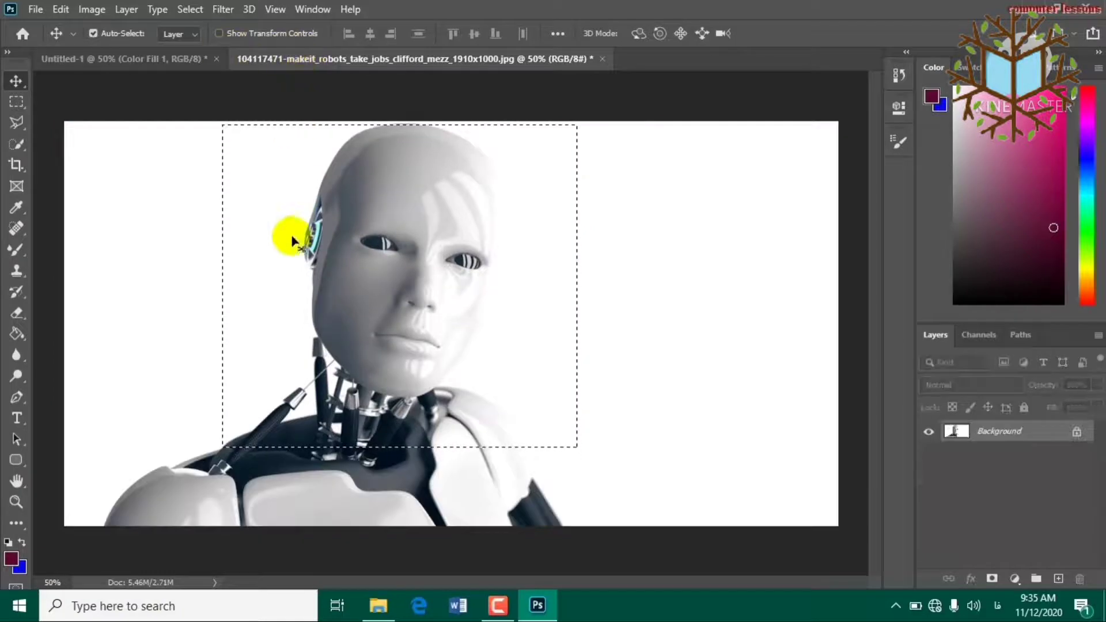
pyautogui.hotkey('ctrl', 'z')
pyautogui.hotkey('ctrl', 'z')
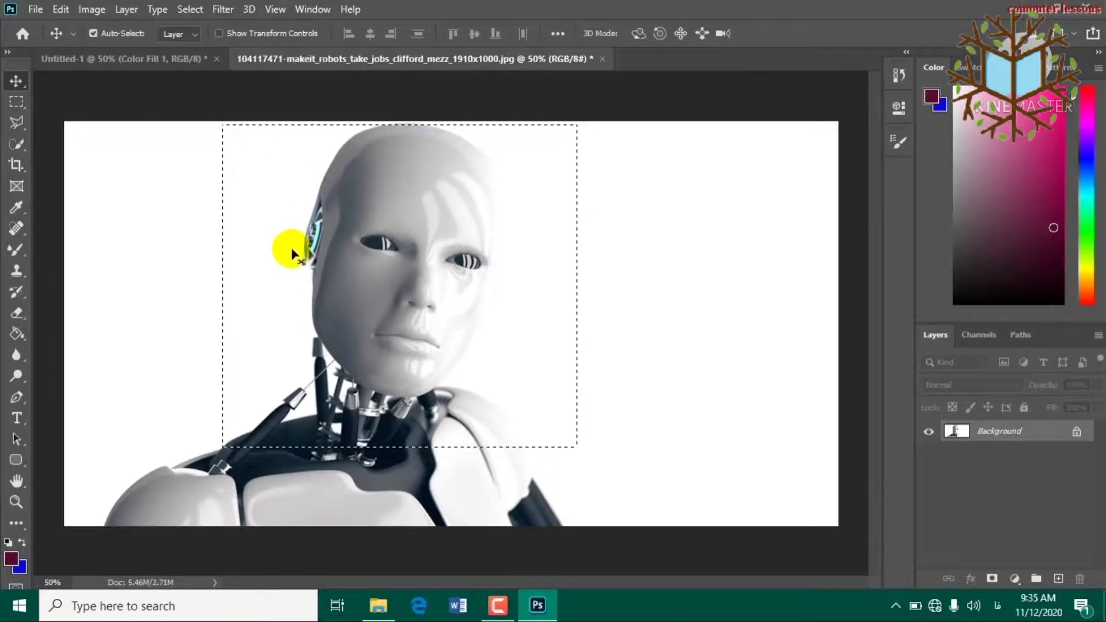
pyautogui.click(16, 102)
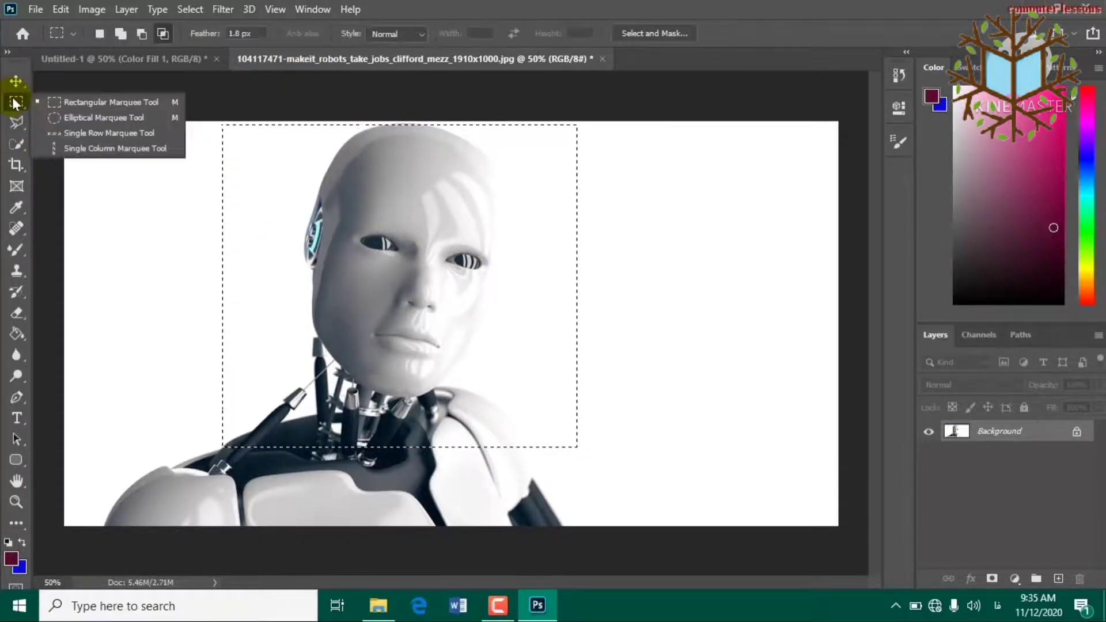
pyautogui.click(94, 102)
pyautogui.click(215, 36)
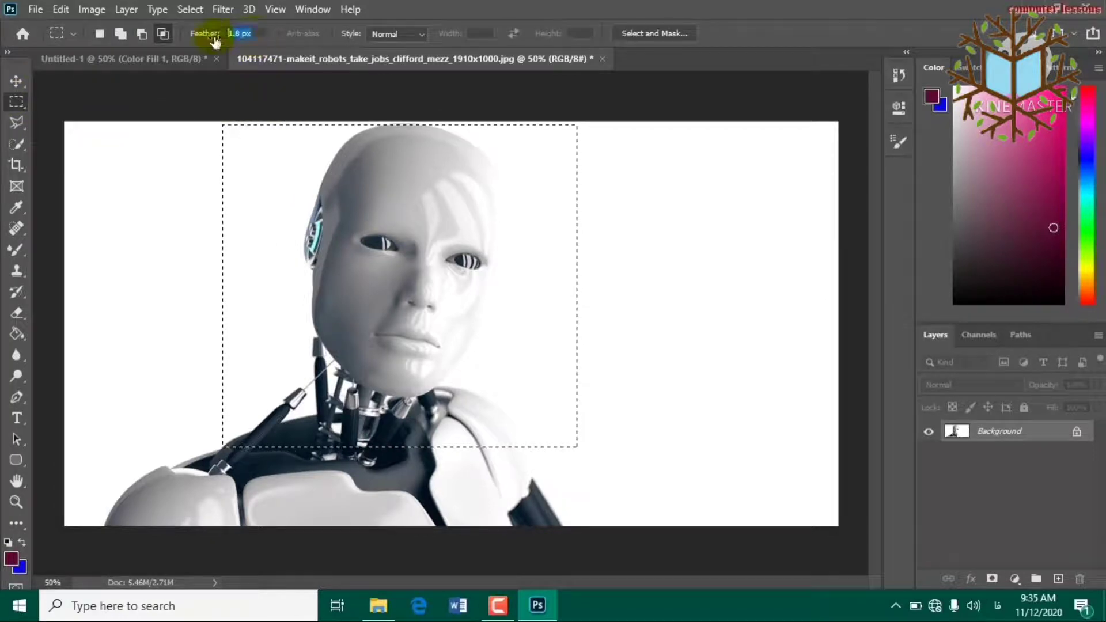
pyautogui.moveTo(215, 36); pyautogui.dragTo(225, 42)
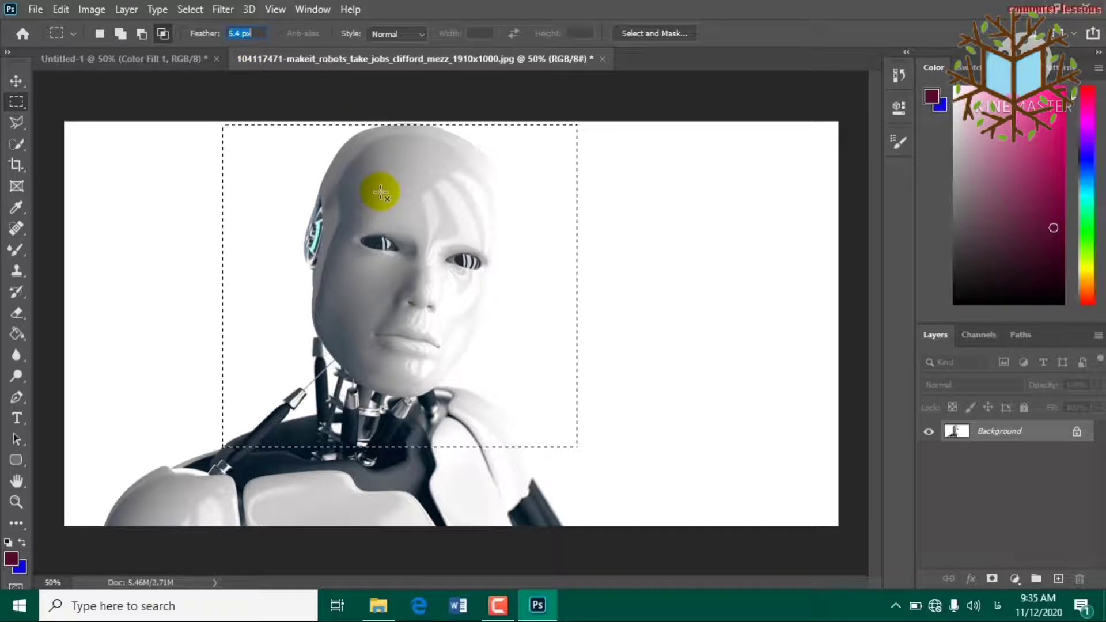
# - Copy the selected robot head into Untitled-1 and arrange it side by side with the existing head on the maroon background
pyautogui.click(17, 80)
pyautogui.moveTo(285, 248); pyautogui.dragTo(189, 120)
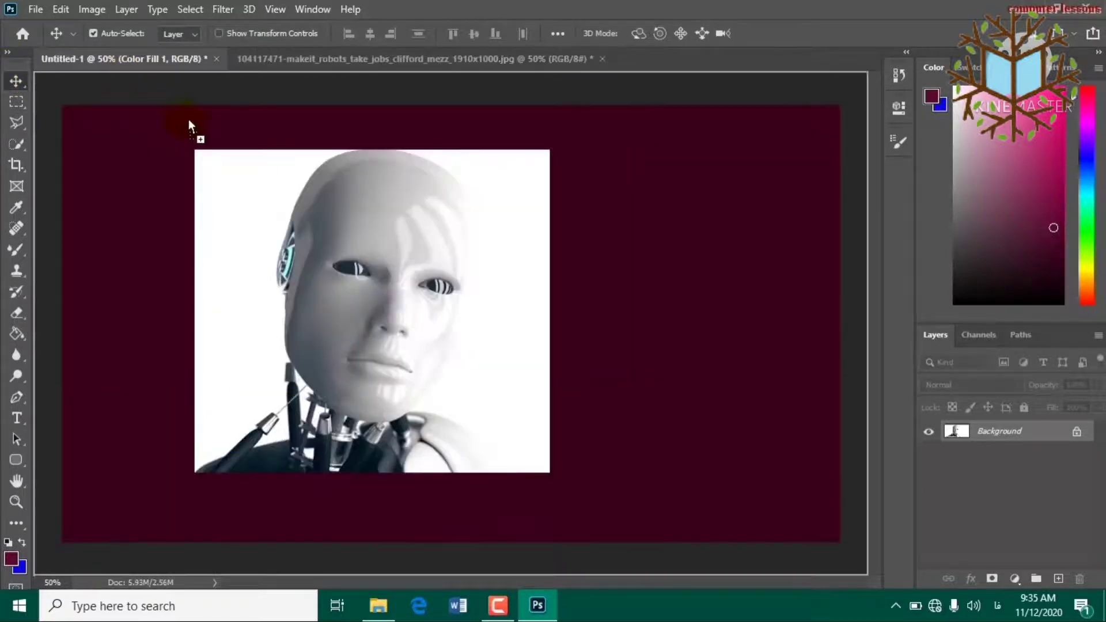
pyautogui.moveTo(605, 310); pyautogui.dragTo(544, 284)
pyautogui.moveTo(398, 245); pyautogui.dragTo(281, 260)
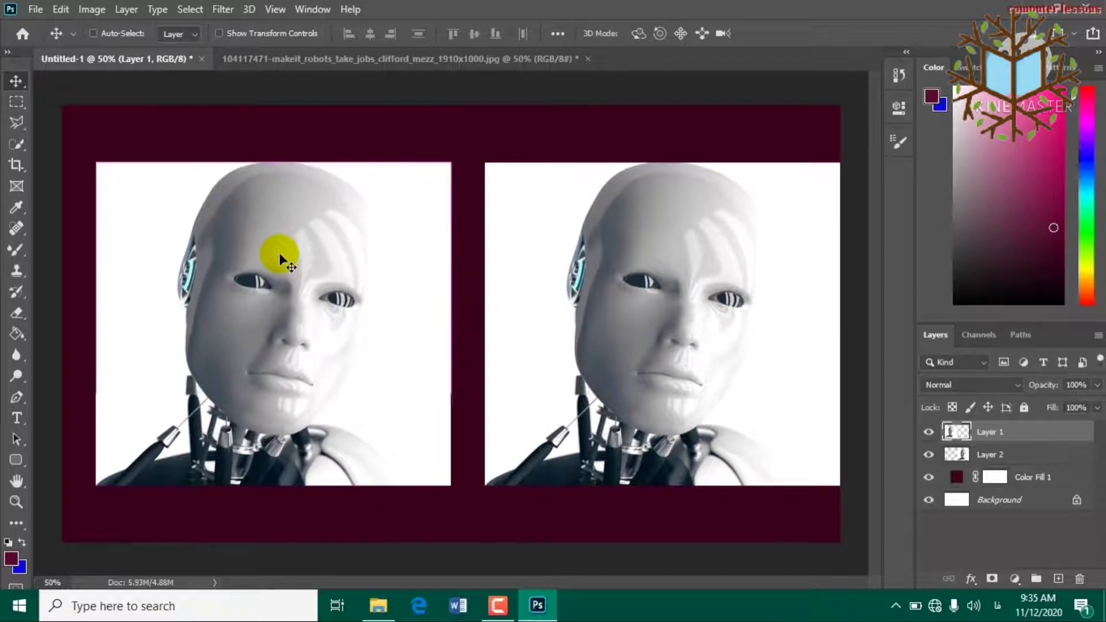
# - Undo the edits in Untitled-1 back to the blank white Background layer
pyautogui.hotkey('ctrl', 'z')
pyautogui.hotkey('ctrl', 'z')
pyautogui.hotkey('ctrl', 'z')
pyautogui.hotkey('ctrl', 'z')
pyautogui.hotkey('ctrl', 'z')
pyautogui.hotkey('ctrl', 'z')
pyautogui.hotkey('ctrl', 'z')
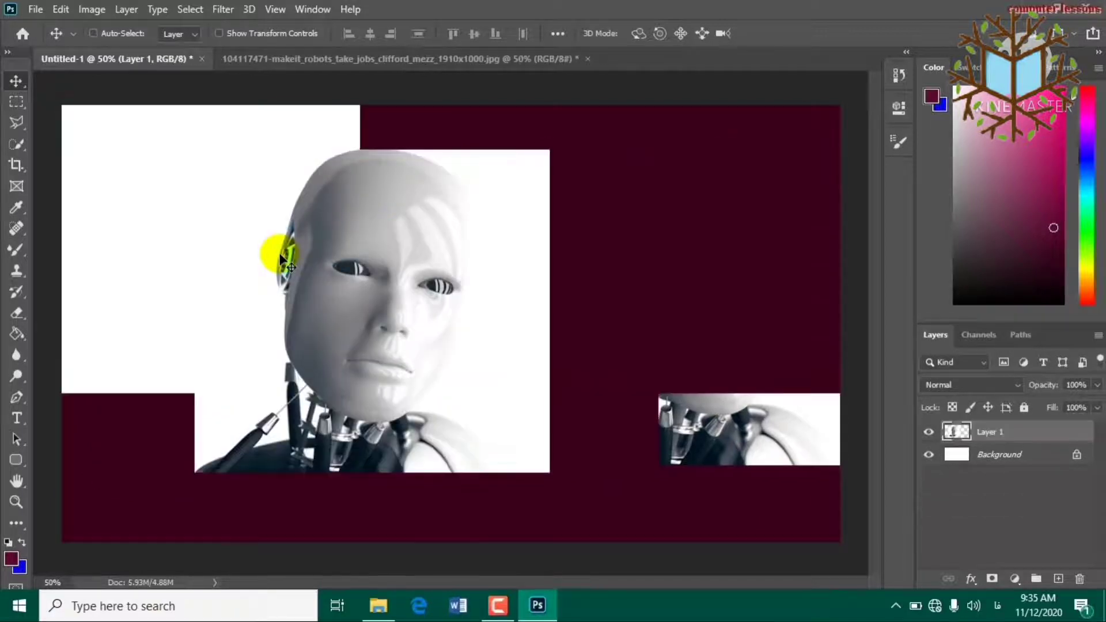
pyautogui.hotkey('ctrl', 'z')
pyautogui.hotkey('ctrl', 'z')
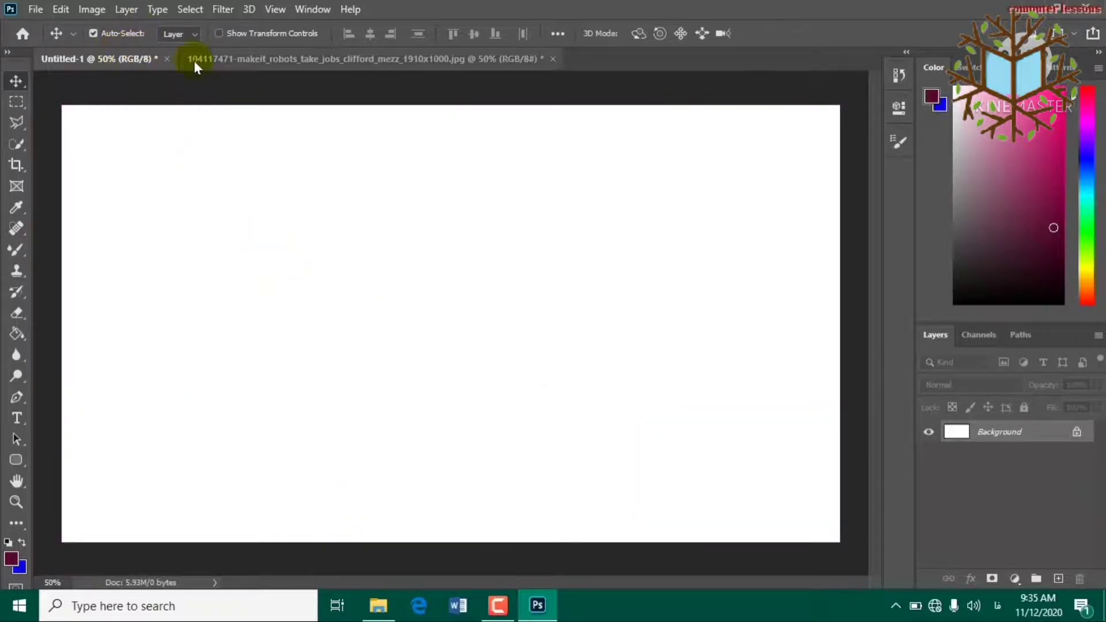
# - Clear the existing head selection in the robot image document
pyautogui.click(212, 58)
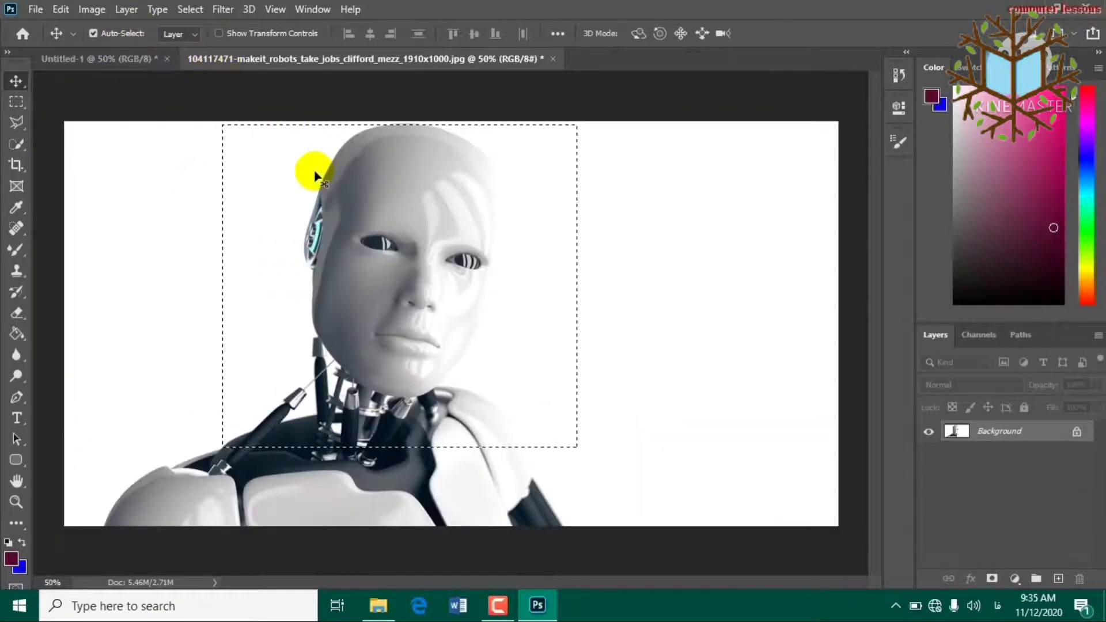
pyautogui.moveTo(309, 168); pyautogui.dragTo(304, 177)
pyautogui.hotkey('ctrl', 'z')
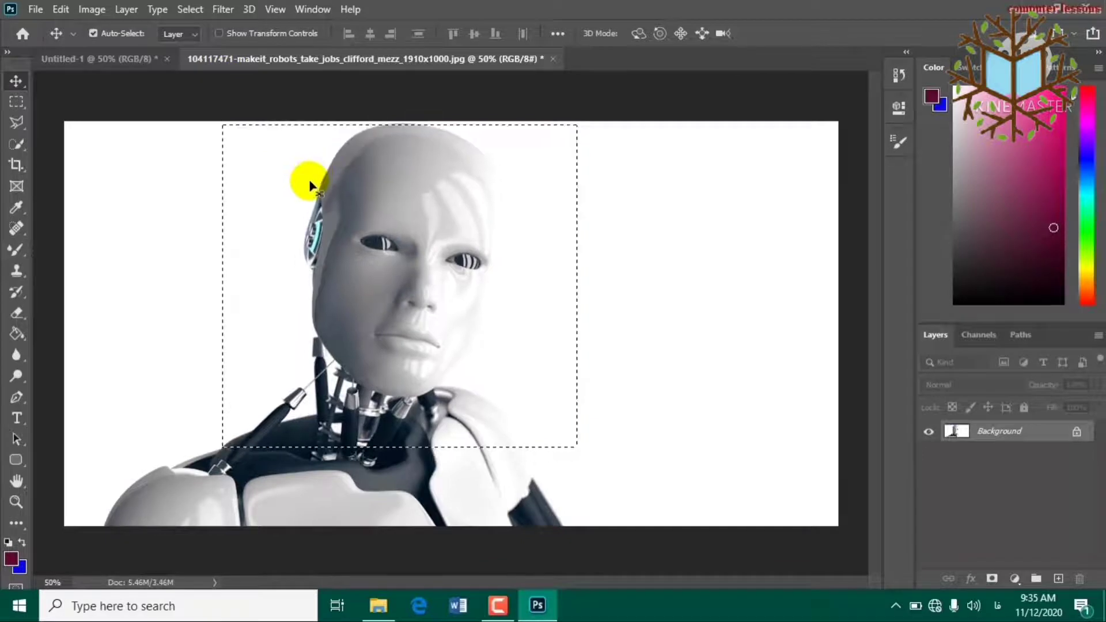
pyautogui.hotkey('ctrl', 'd')
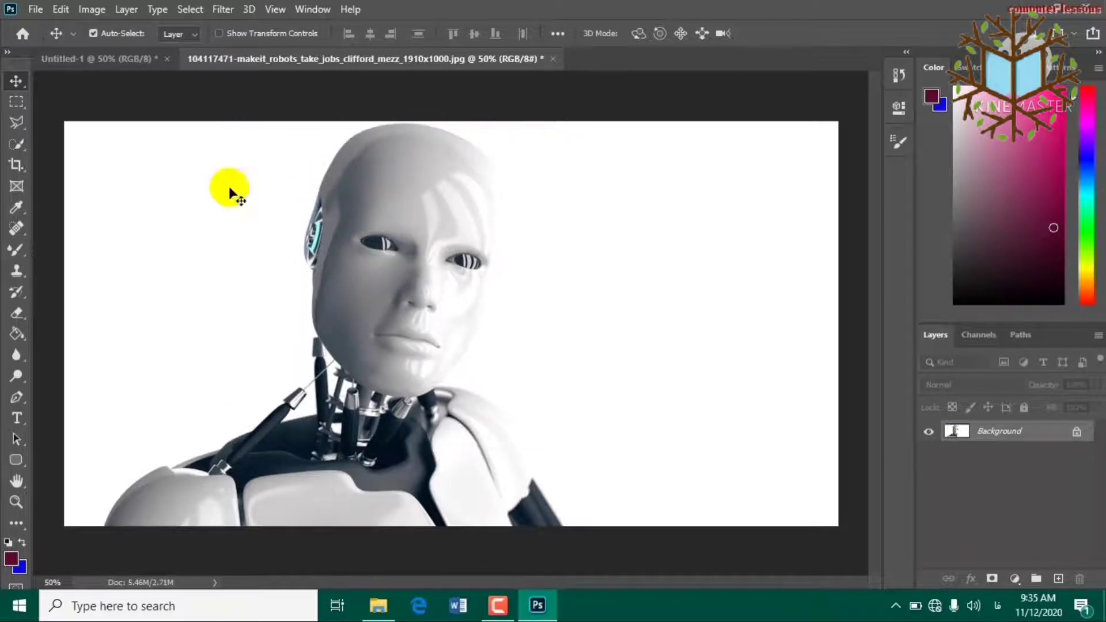
# - Draw a rectangular selection around the robot's head and neck in New Selection mode with a 5.4 px feather
pyautogui.click(16, 101)
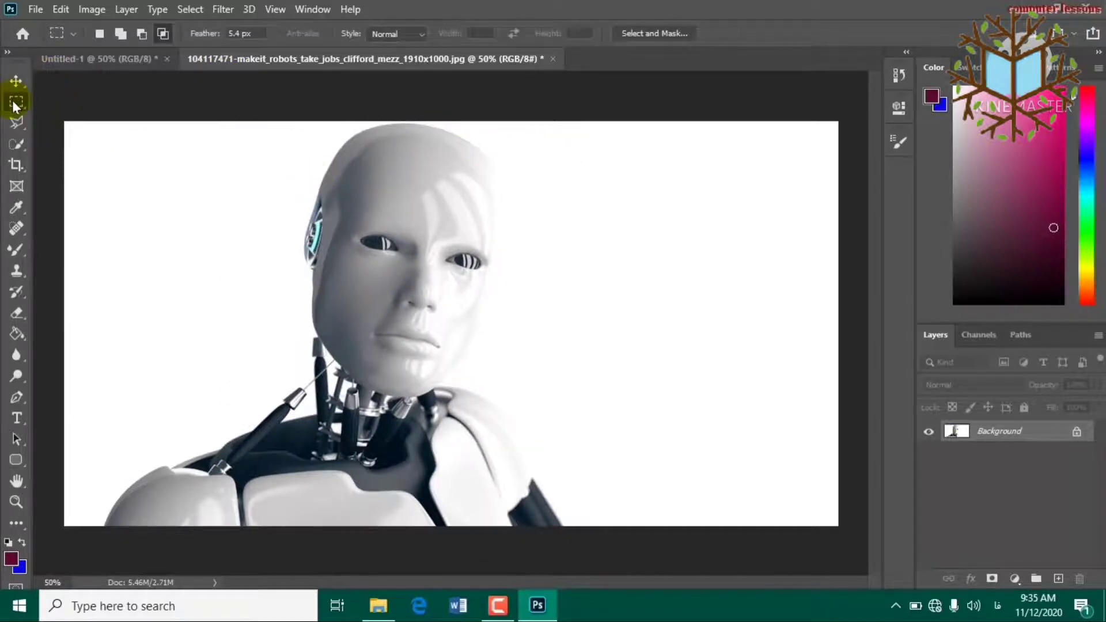
pyautogui.click(241, 33)
pyautogui.click(92, 33)
pyautogui.moveTo(252, 125); pyautogui.dragTo(549, 434)
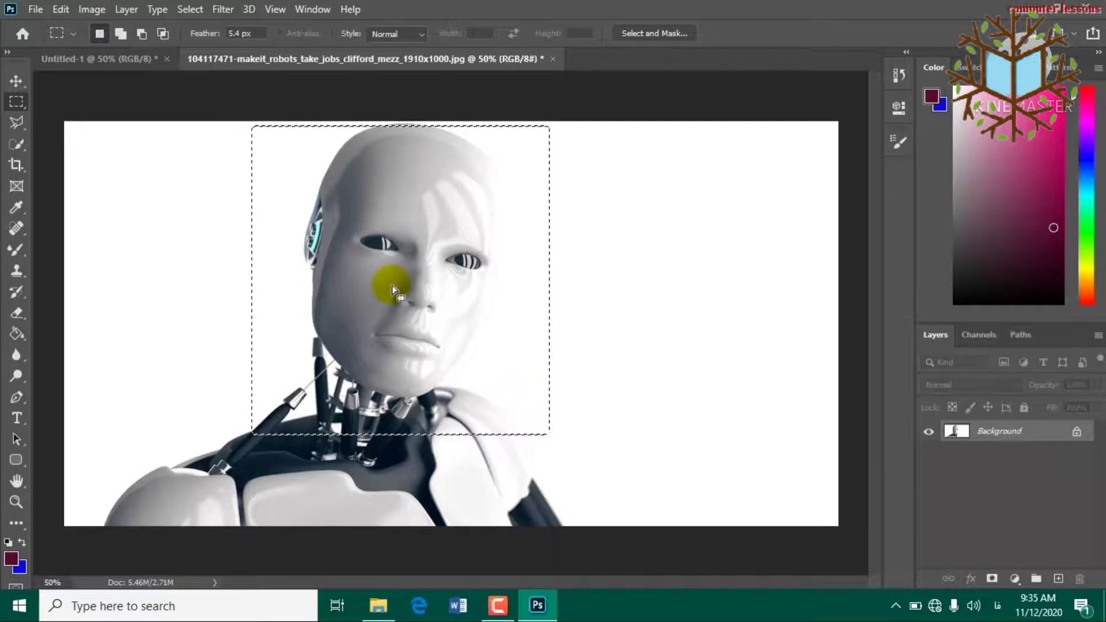
# - Move the feathered head selection into the Untitled-1 document and position it in the left half of the canvas
pyautogui.press('v')
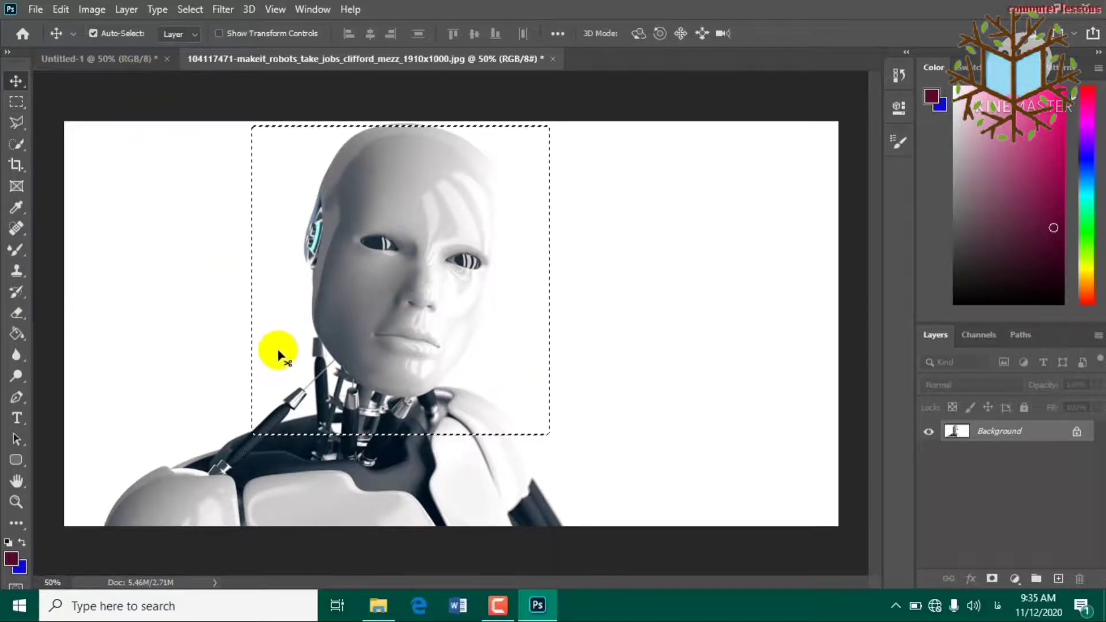
pyautogui.moveTo(279, 353); pyautogui.dragTo(292, 554)
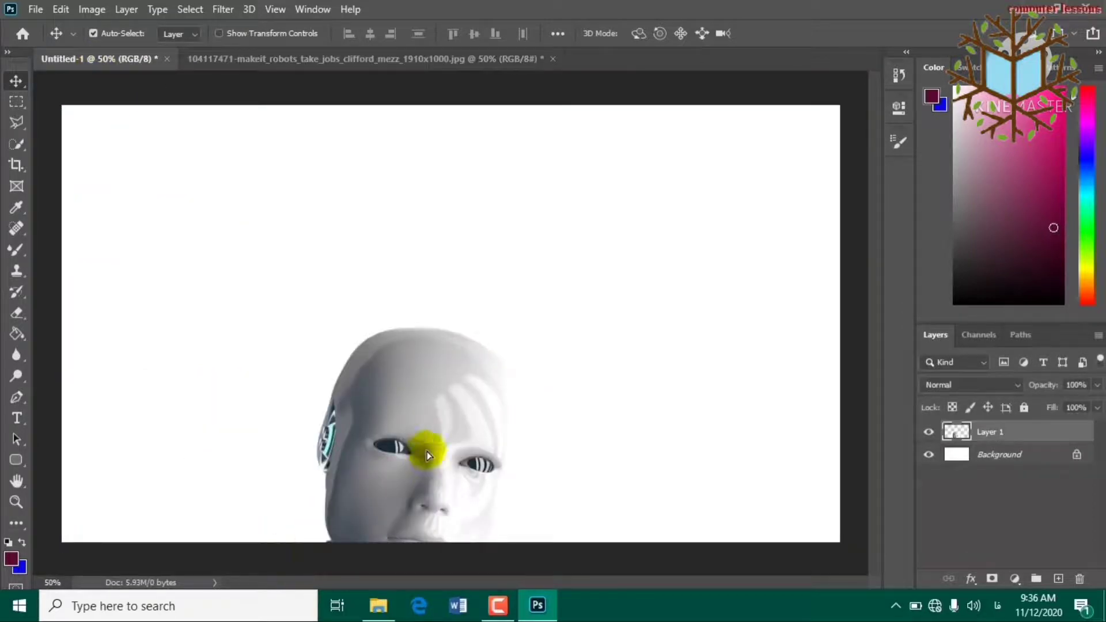
pyautogui.moveTo(427, 453); pyautogui.dragTo(334, 278)
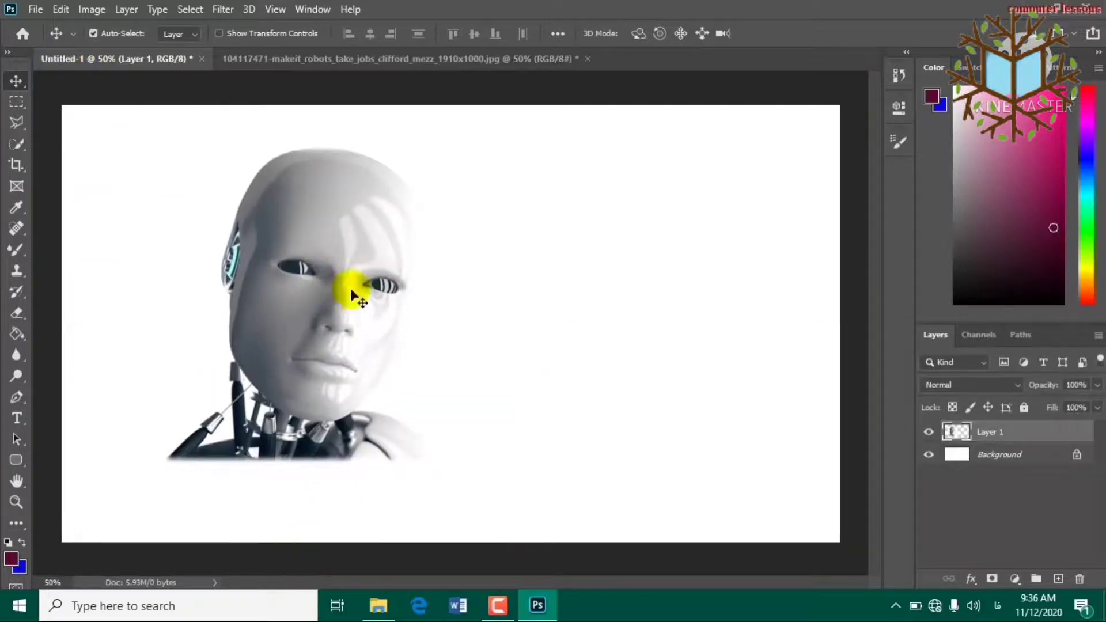
# - Add a maroon-to-transparent Gradient Fill layer above the Background layer, using the Radial style at 649% scale
pyautogui.click(989, 454)
pyautogui.click(1016, 580)
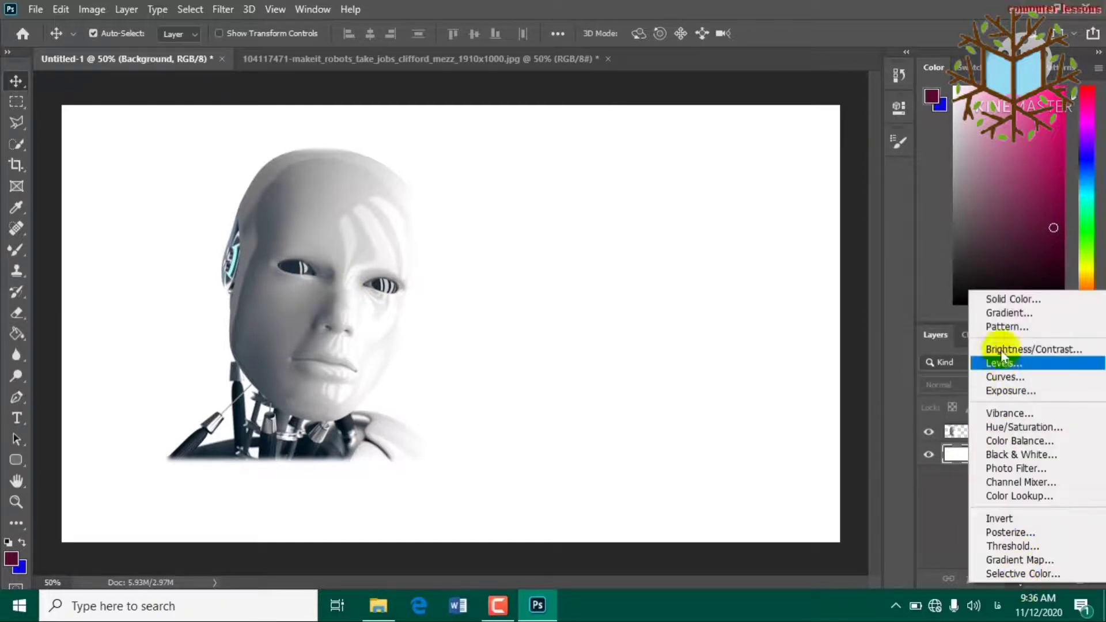
pyautogui.click(1008, 313)
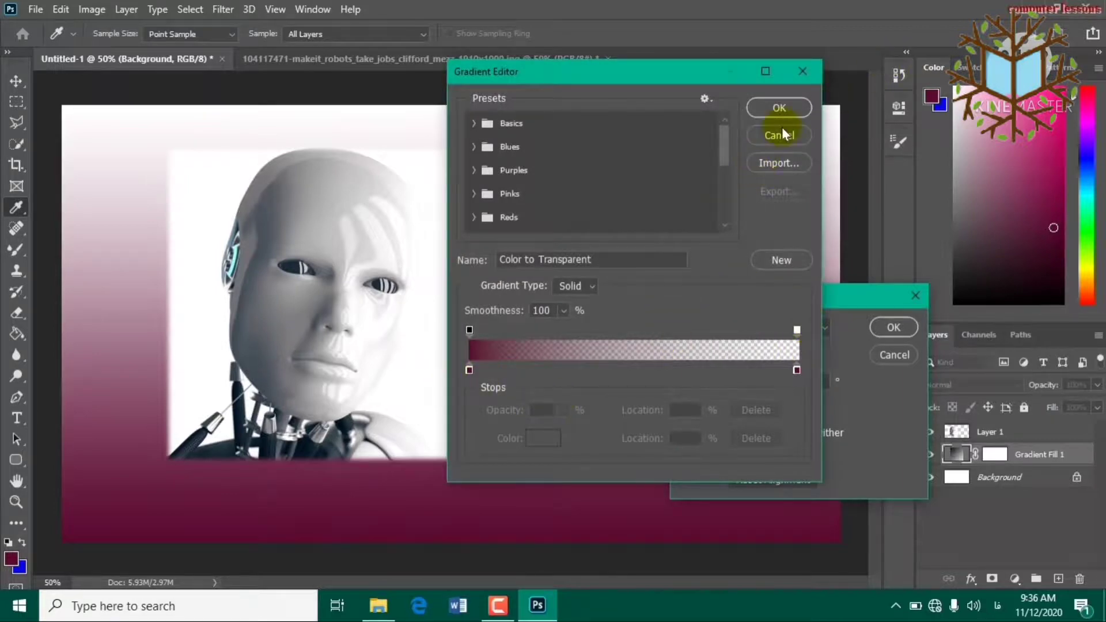
pyautogui.click(779, 108)
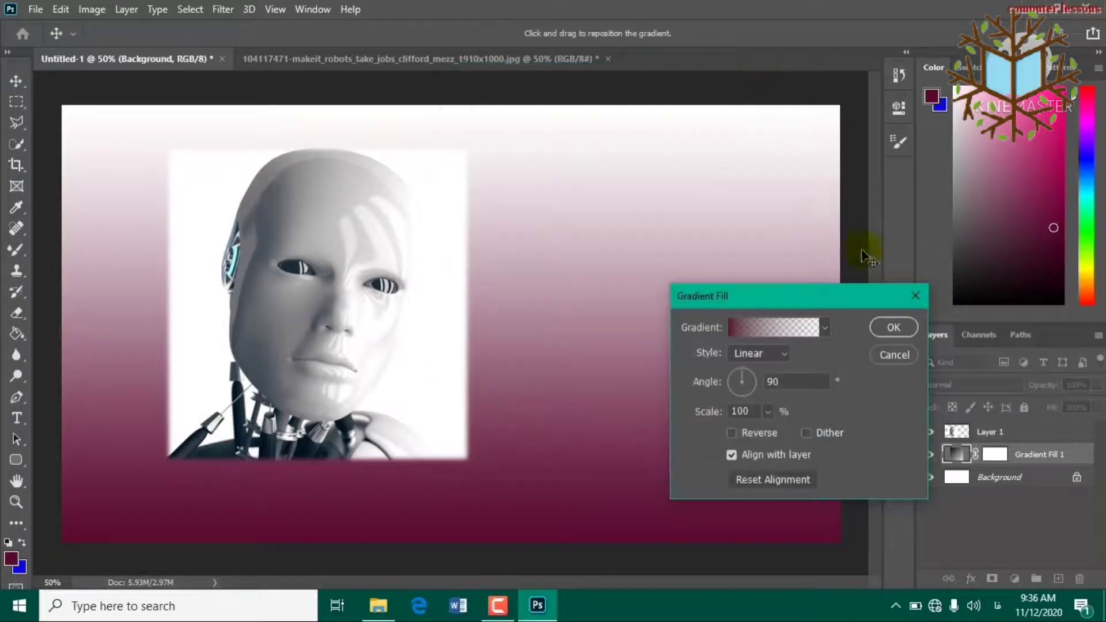
pyautogui.click(779, 362)
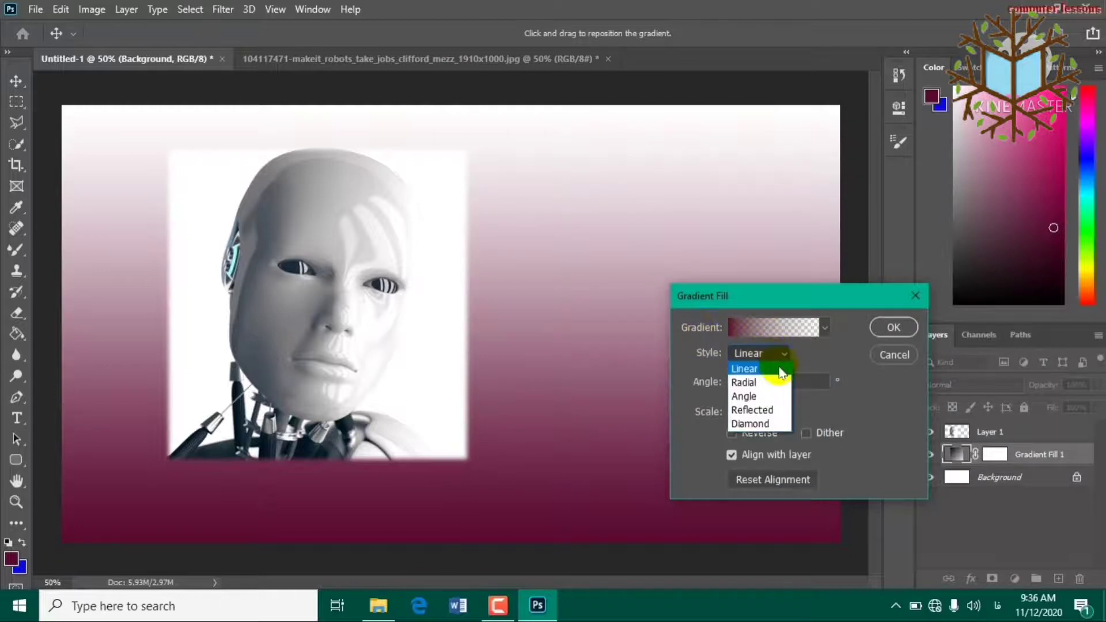
pyautogui.click(761, 380)
pyautogui.click(776, 351)
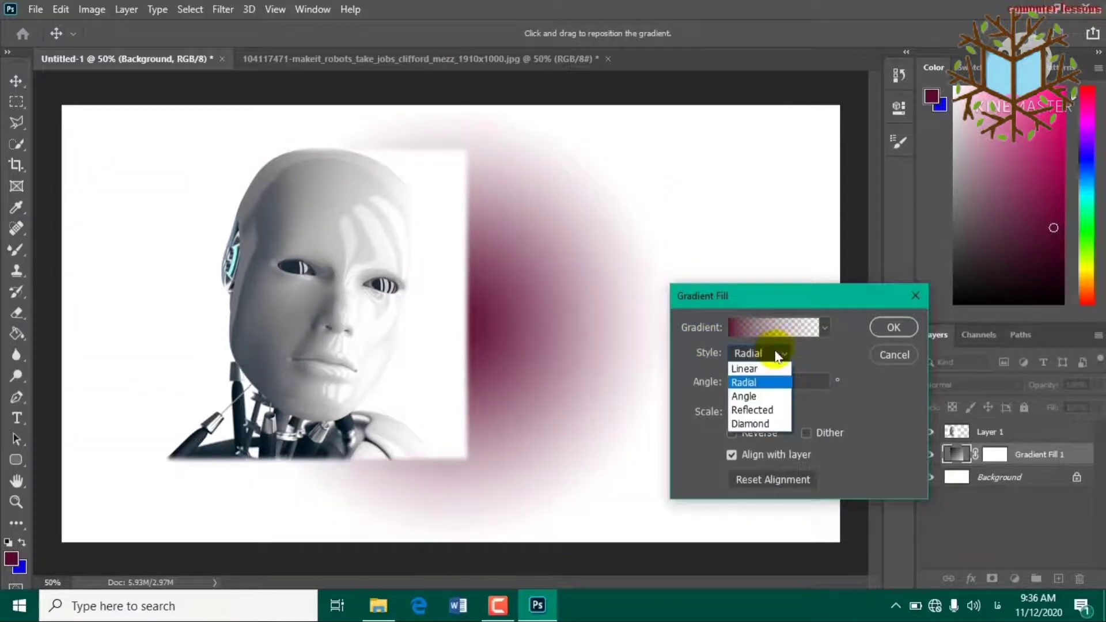
pyautogui.click(780, 382)
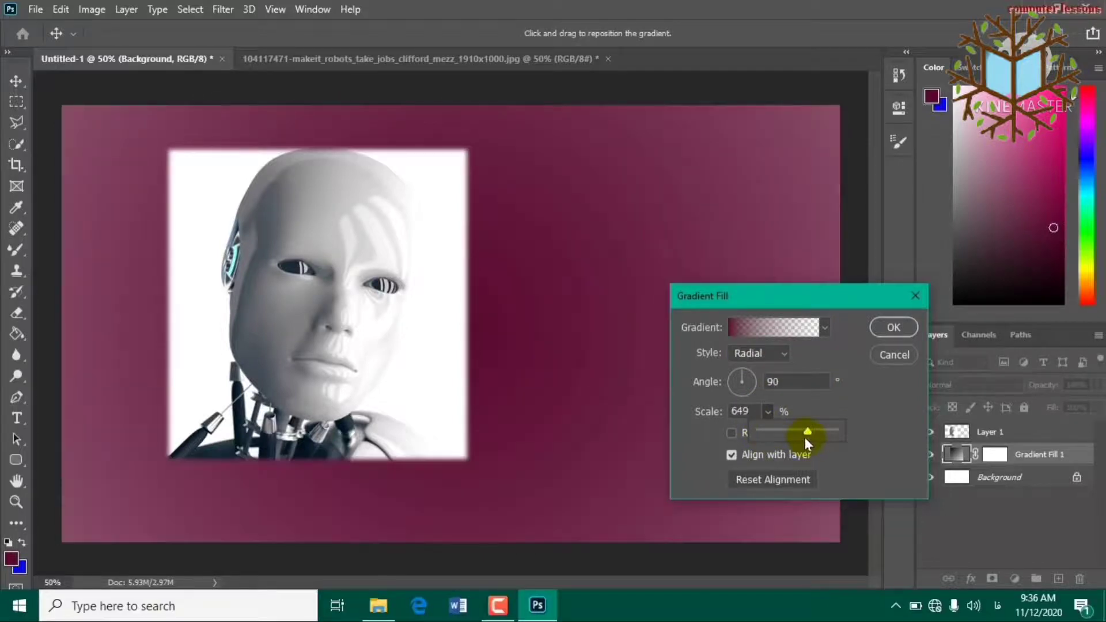
pyautogui.click(890, 326)
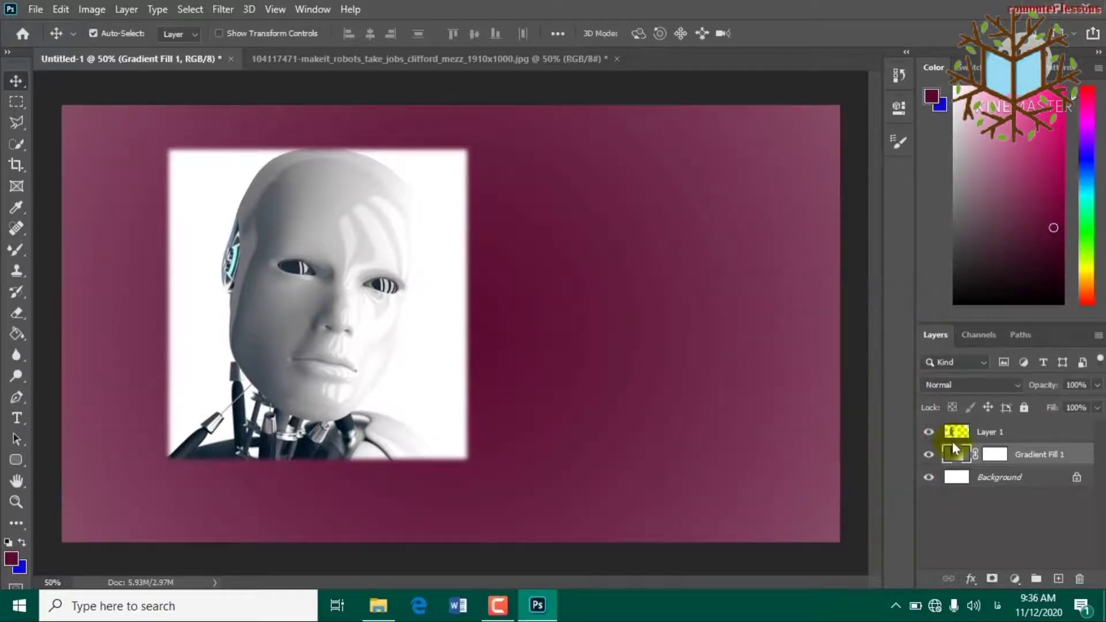
# - Move the robot head on Layer 1 closer to the center of the canvas
pyautogui.click(982, 432)
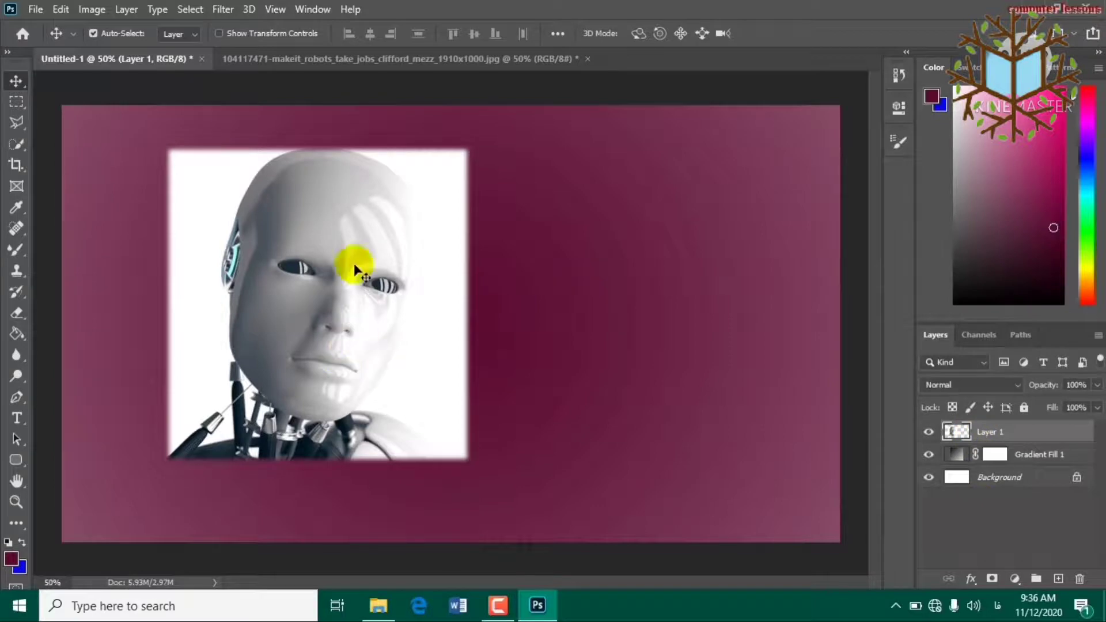
pyautogui.moveTo(357, 254); pyautogui.dragTo(441, 273)
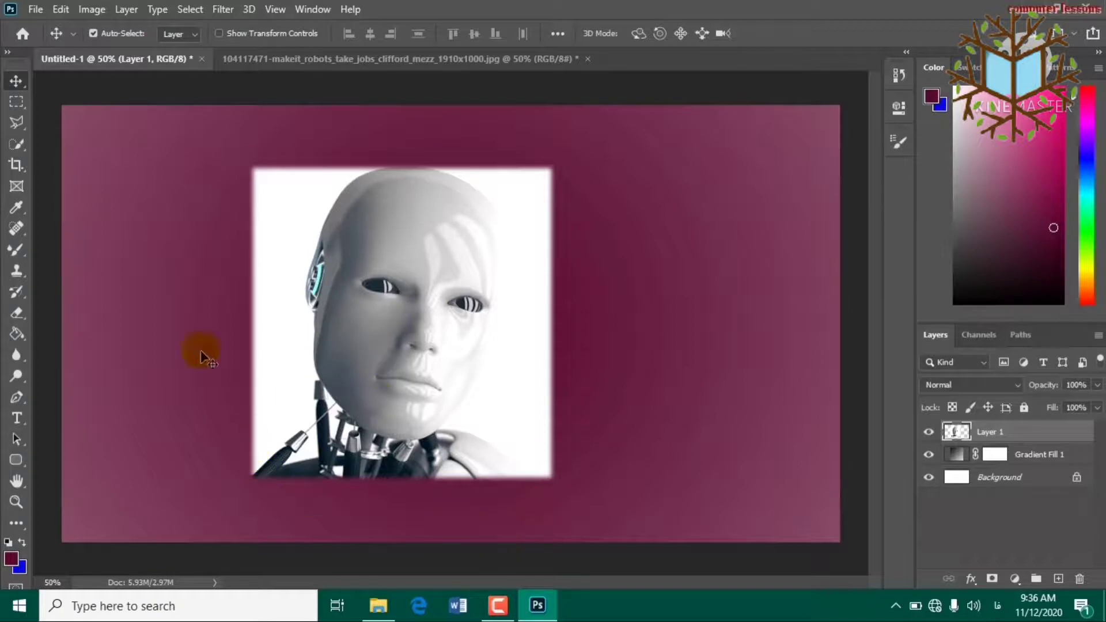
# - Try the Rectangular Marquee Tool's Fixed Ratio style and change the style to Fixed Size
pyautogui.click(16, 103)
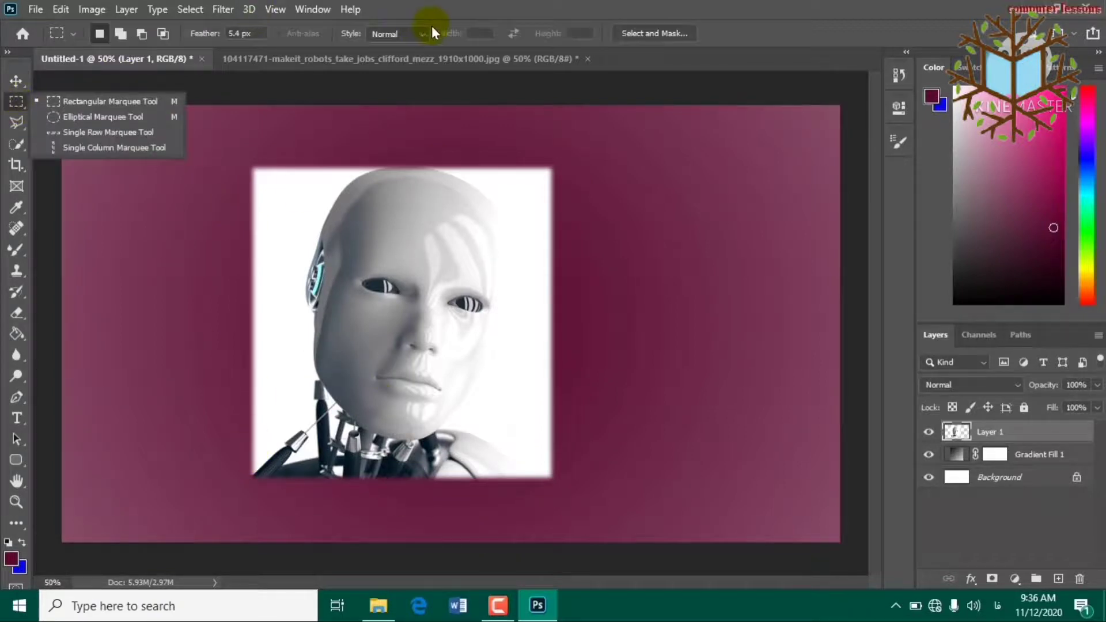
pyautogui.click(240, 34)
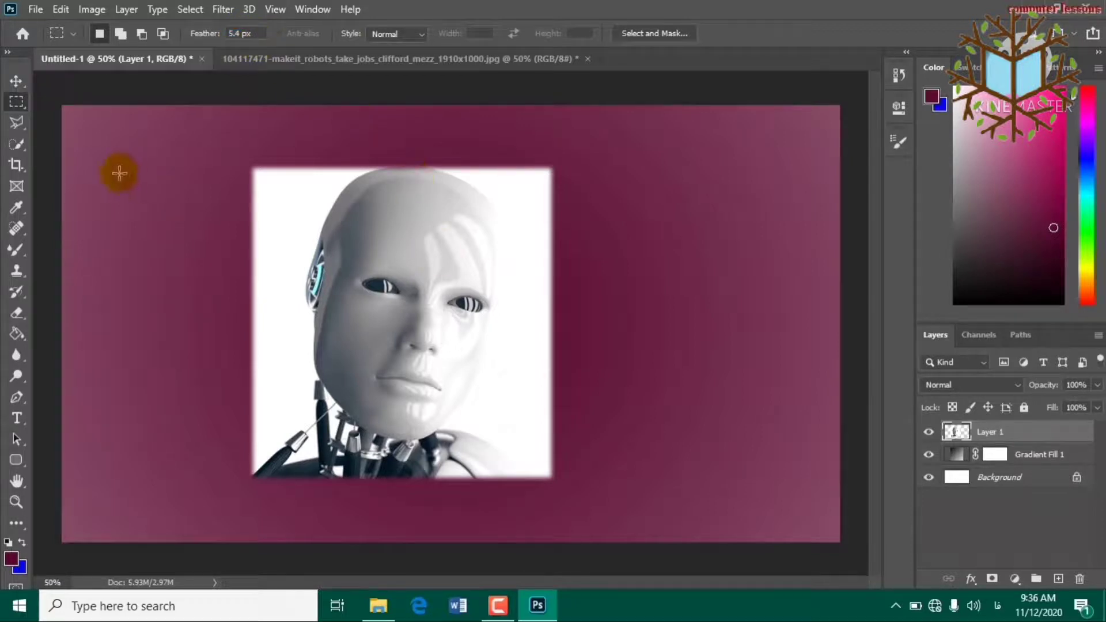
pyautogui.click(417, 33)
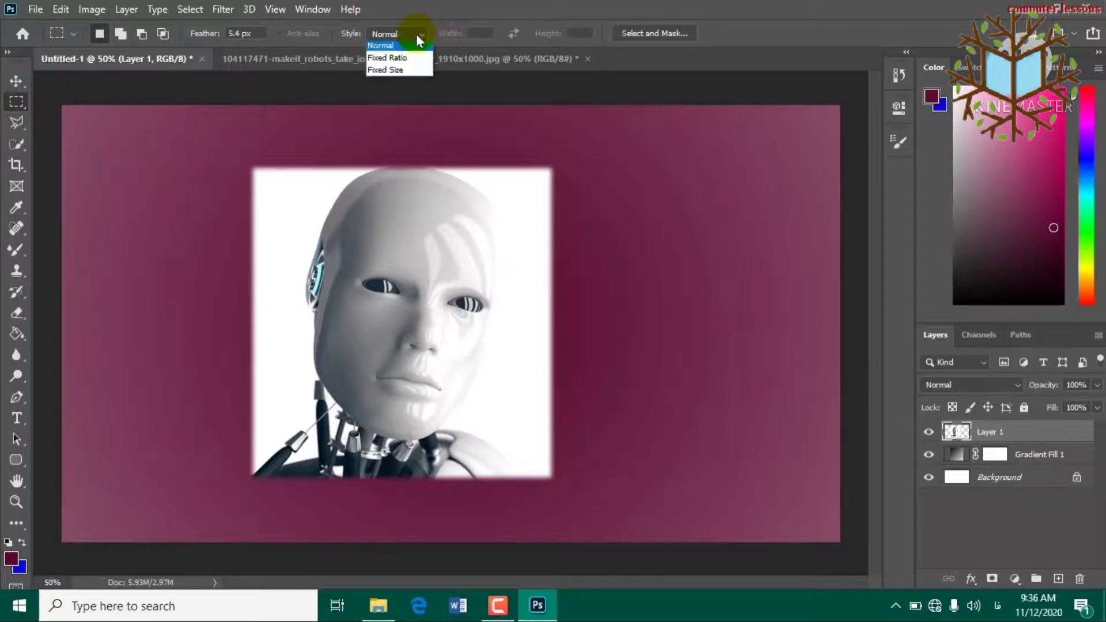
pyautogui.click(389, 60)
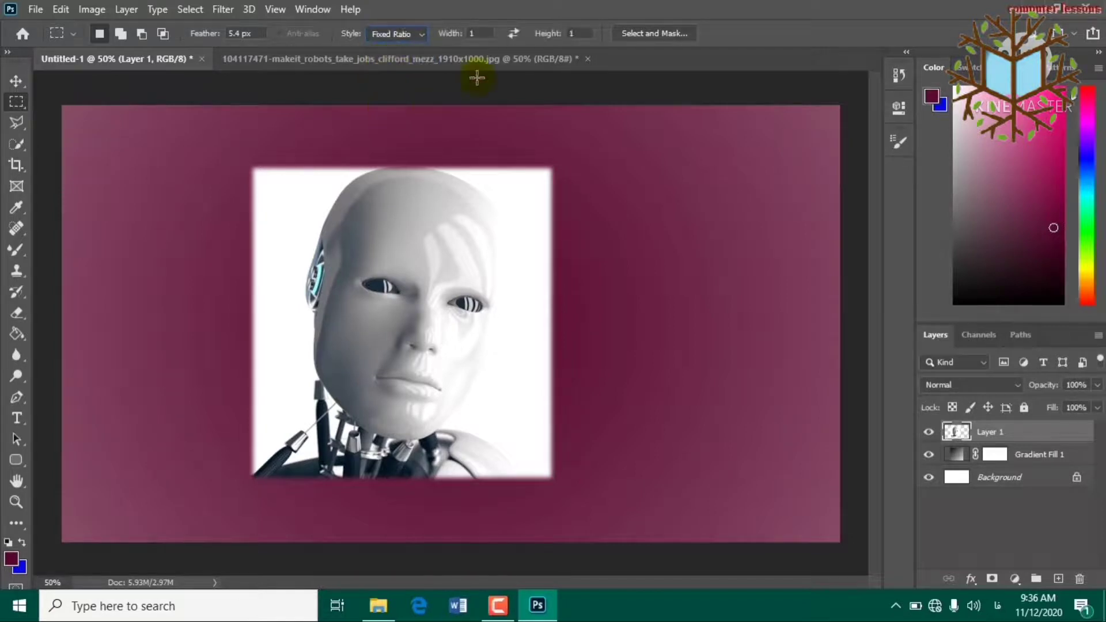
pyautogui.click(478, 33)
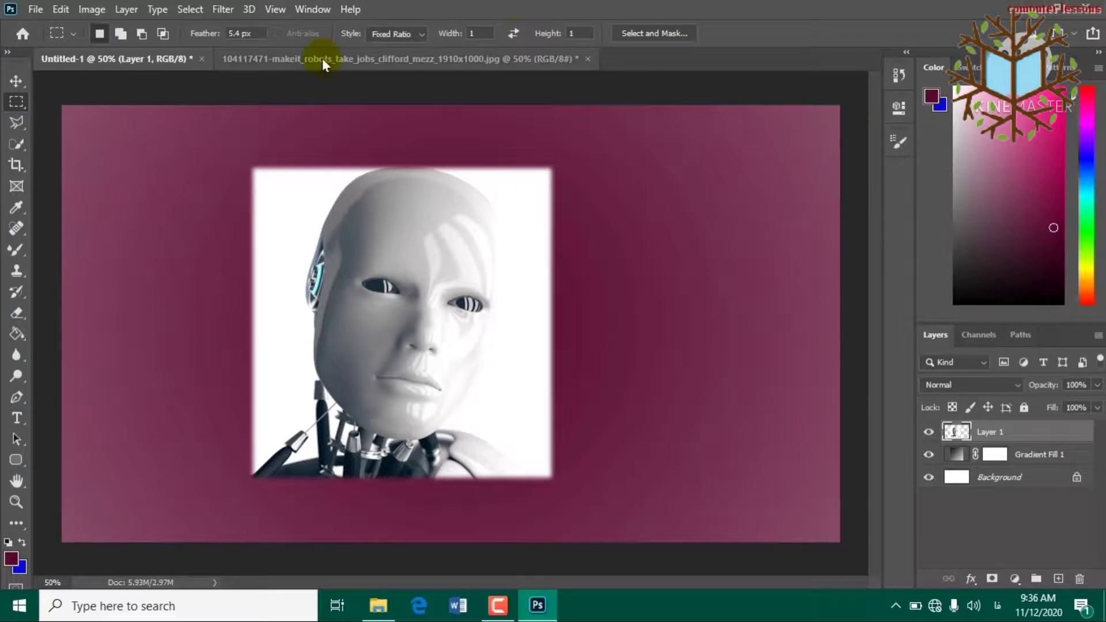
pyautogui.click(402, 43)
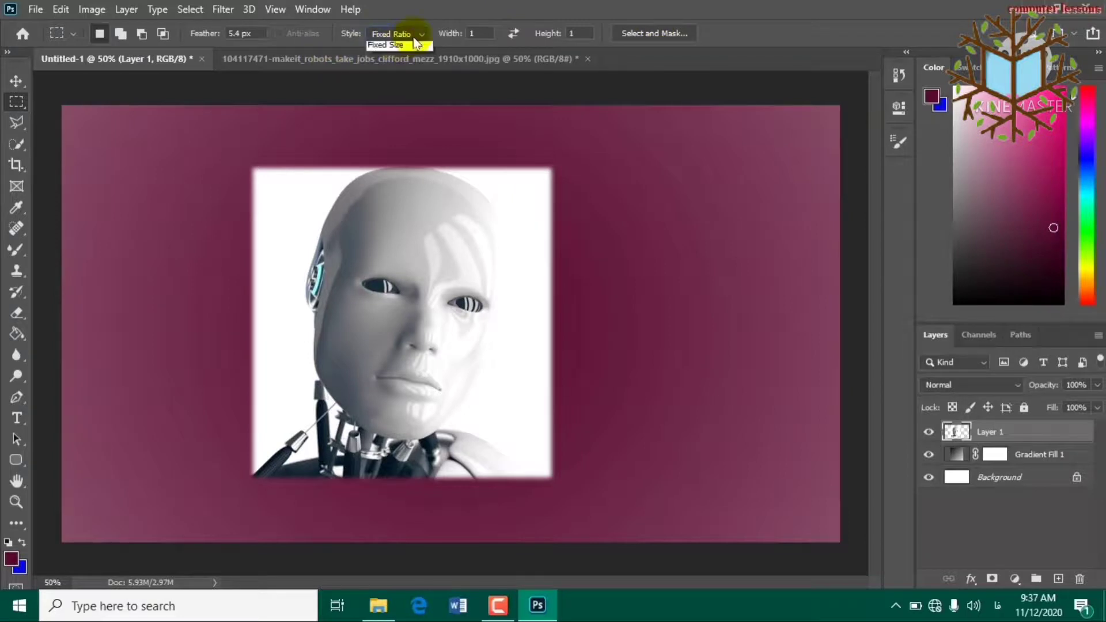
pyautogui.click(411, 73)
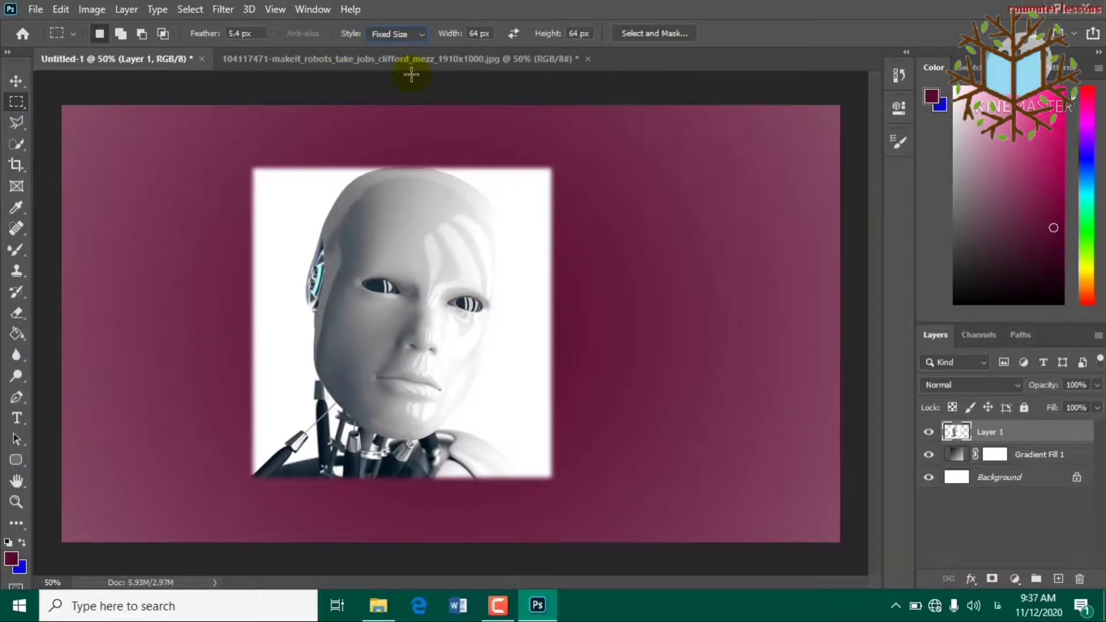
# - Set the Rectangular Marquee Tool's style back to Normal and delete the robot head's Layer 1
pyautogui.click(416, 38)
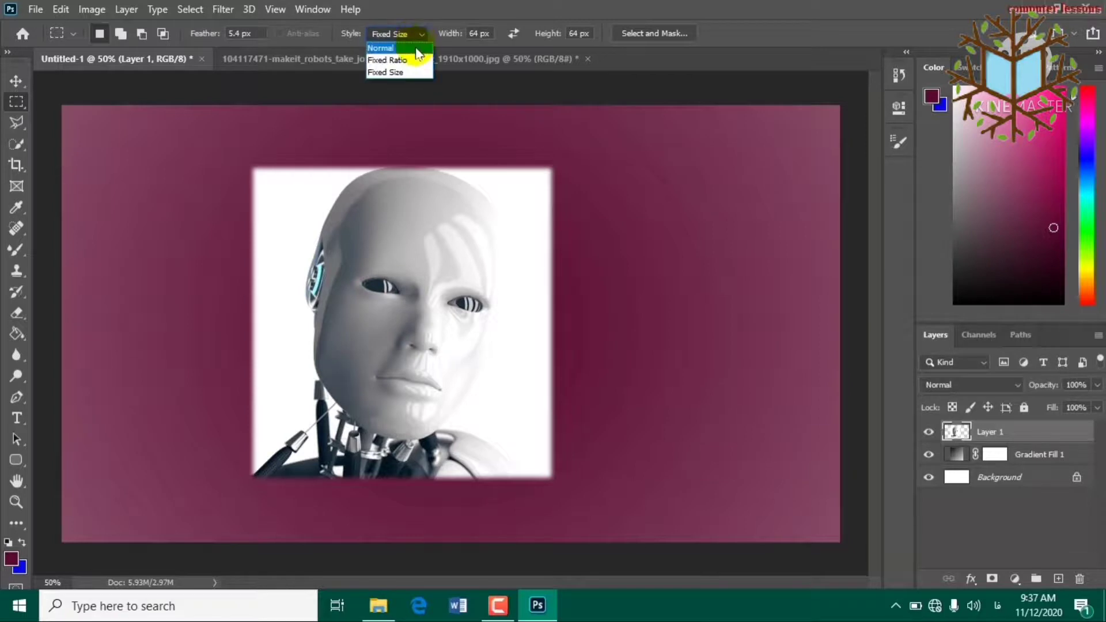
pyautogui.click(403, 48)
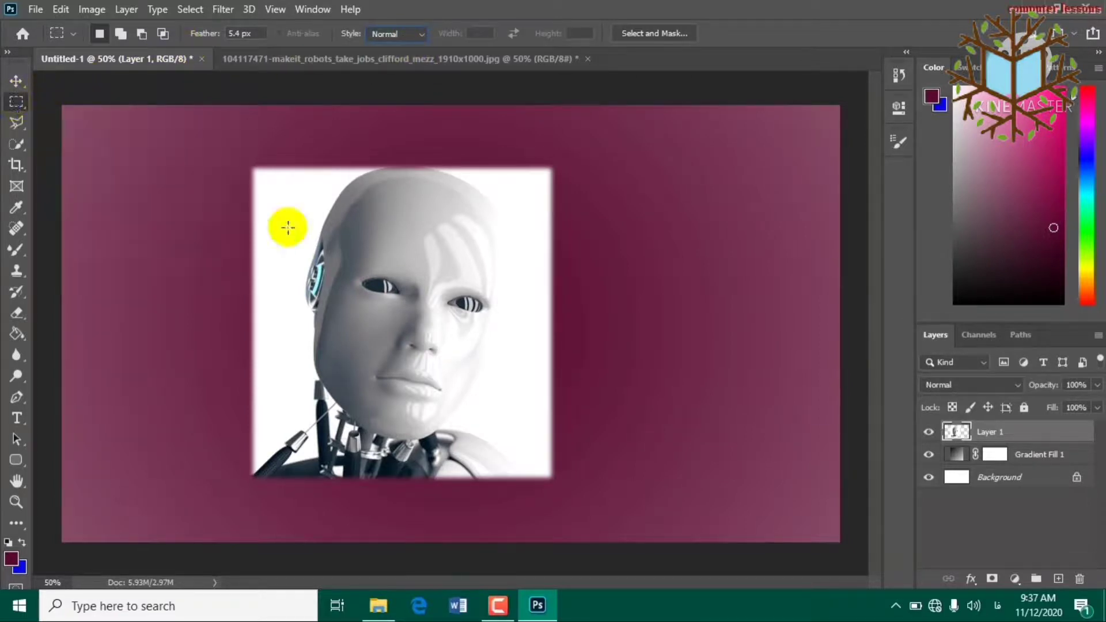
pyautogui.click(1080, 580)
pyautogui.click(478, 229)
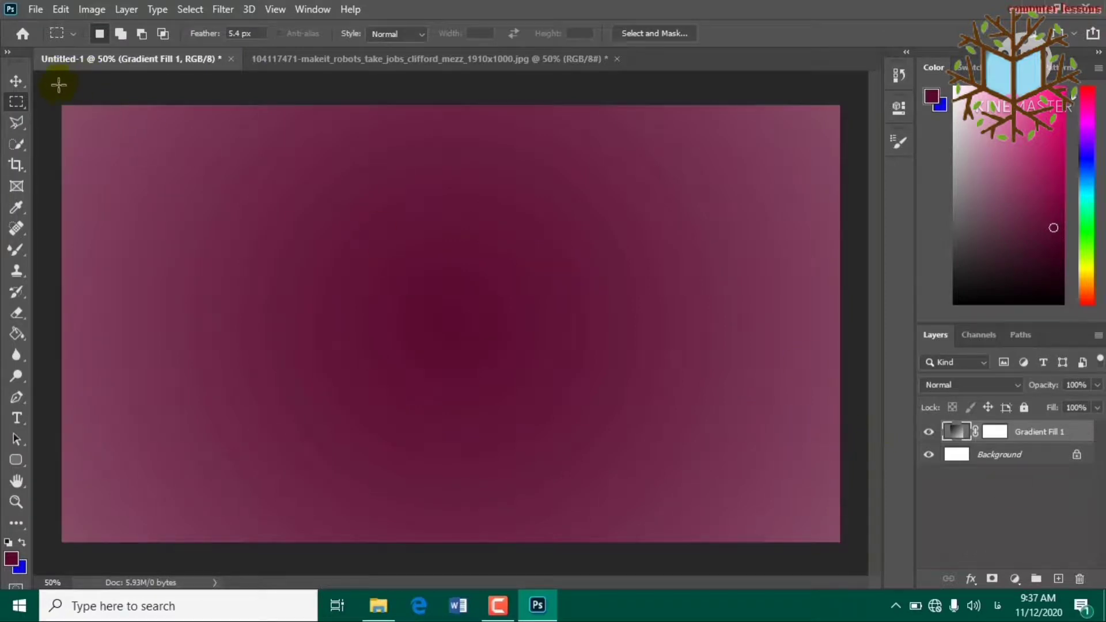
# - Switch to the Elliptical Marquee Tool and close the robot image document without saving
pyautogui.click(20, 82)
pyautogui.click(17, 103)
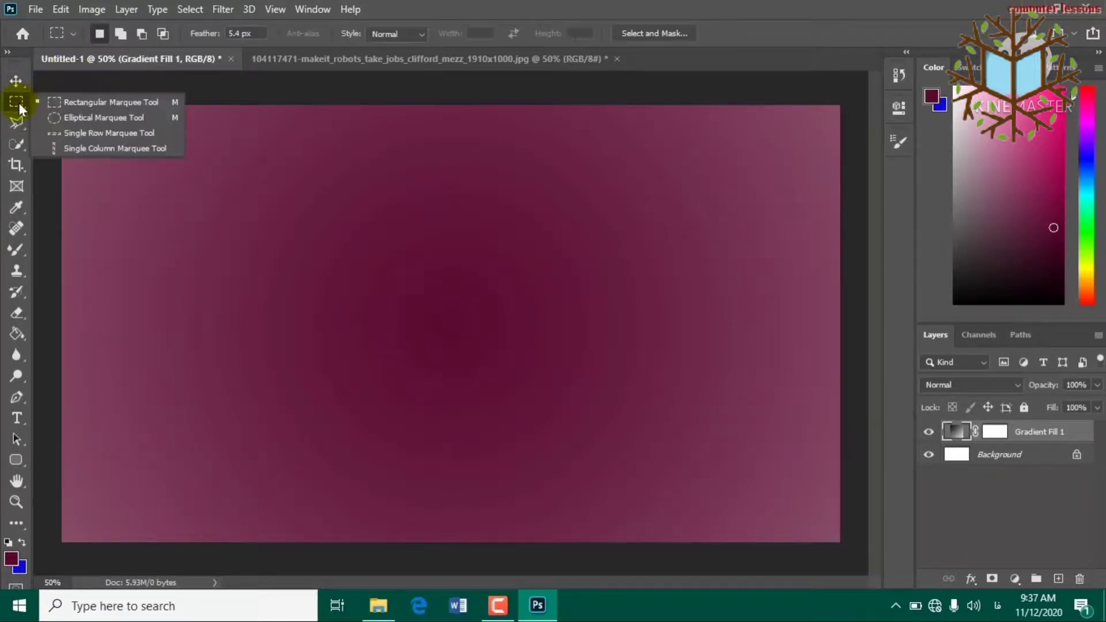
pyautogui.click(57, 118)
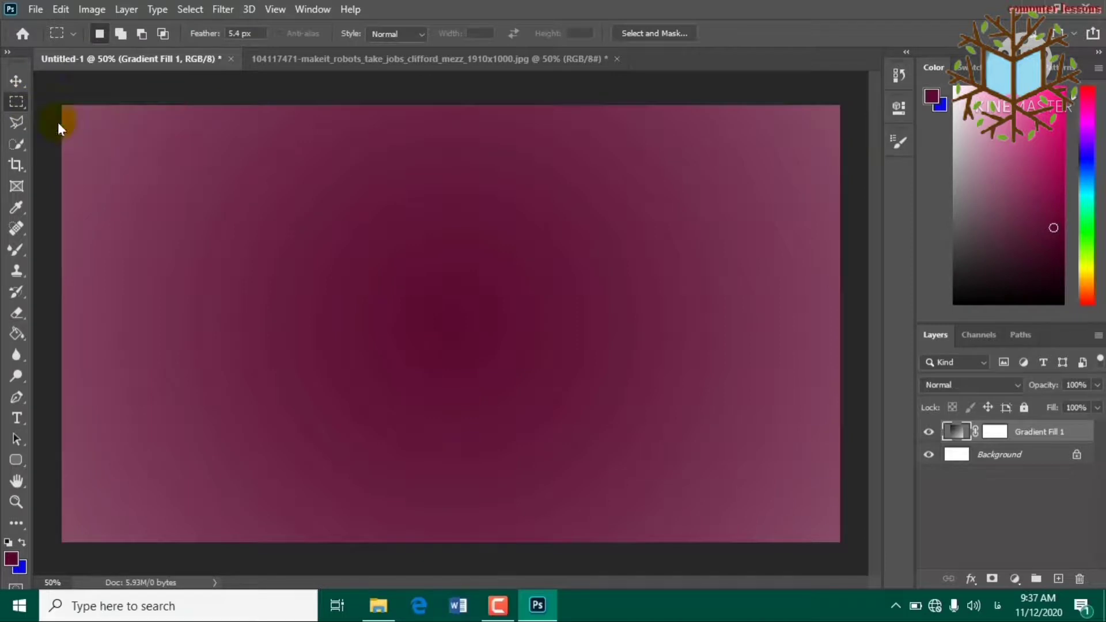
pyautogui.click(257, 58)
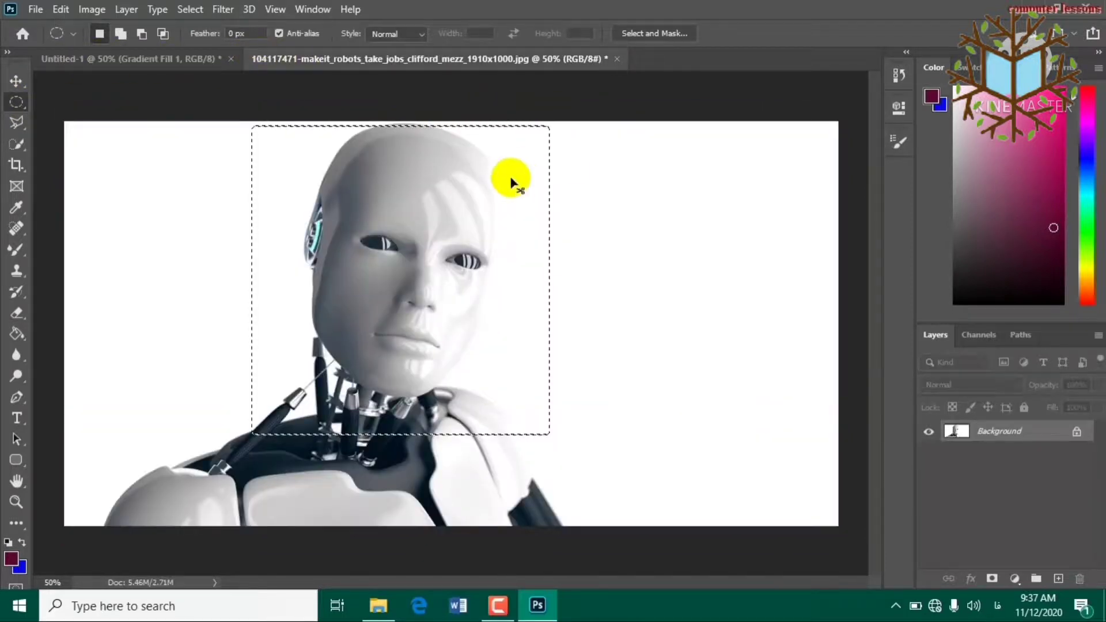
pyautogui.hotkey('ctrl', 'w')
pyautogui.press('Tab')
pyautogui.press('Return')
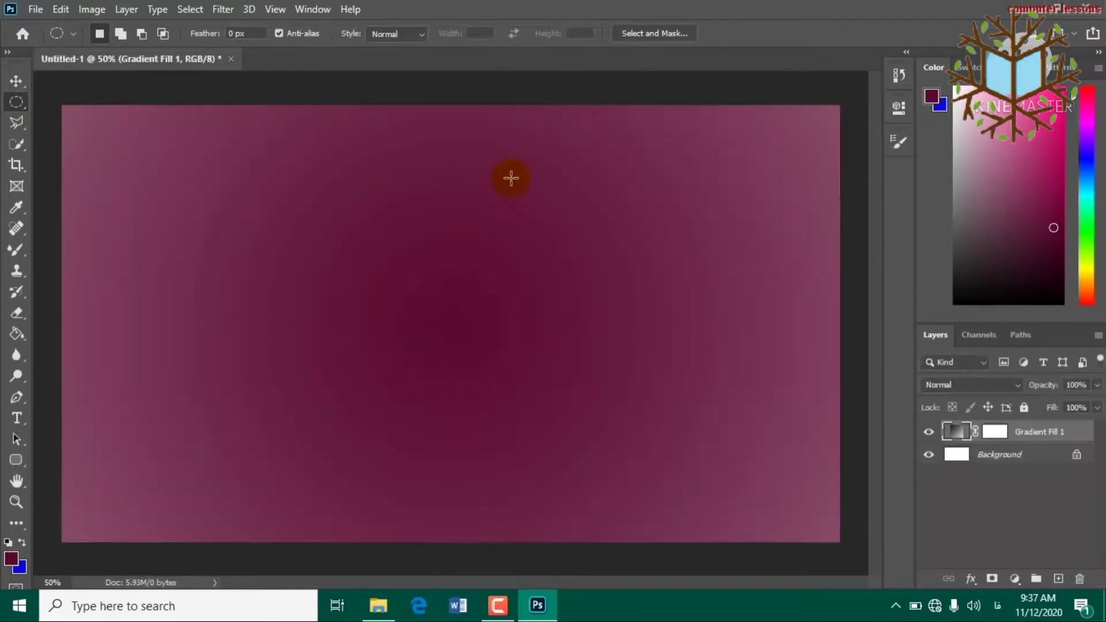
# - Open the image 123704072 from the HD Graphic Image 2019 folder
pyautogui.hotkey('ctrl', 'o')
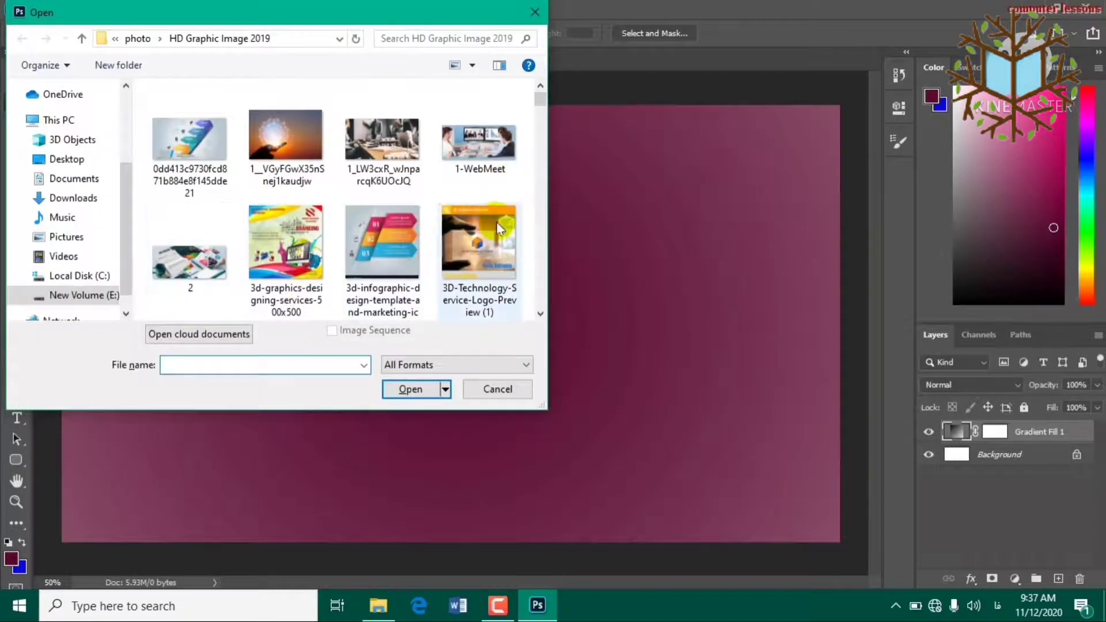
pyautogui.scroll(-5, 540, 254)
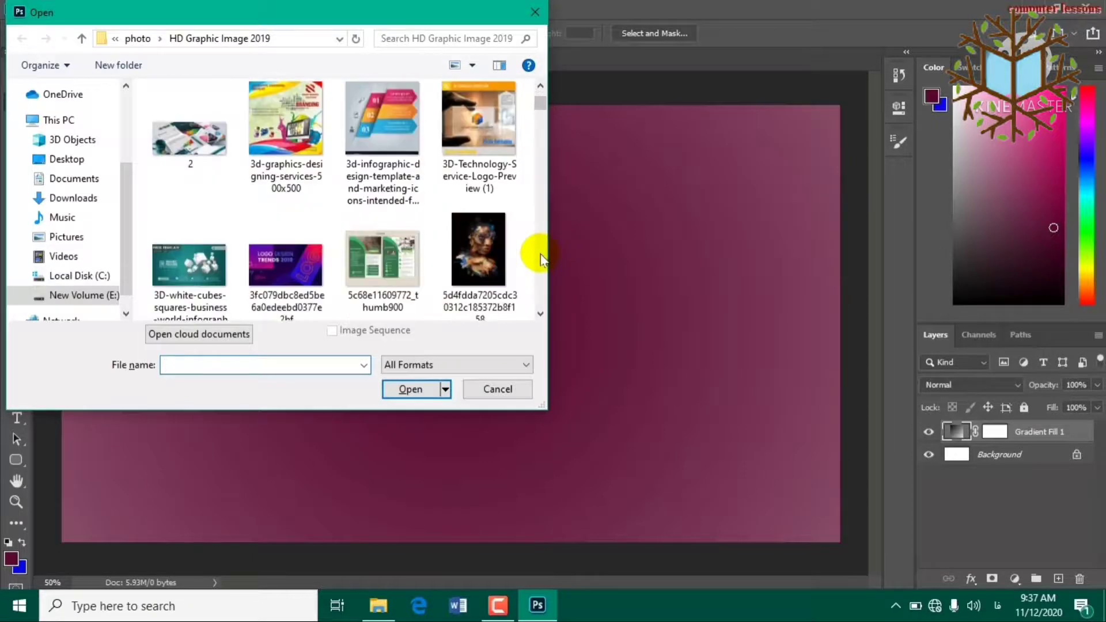
pyautogui.scroll(-3, 540, 254)
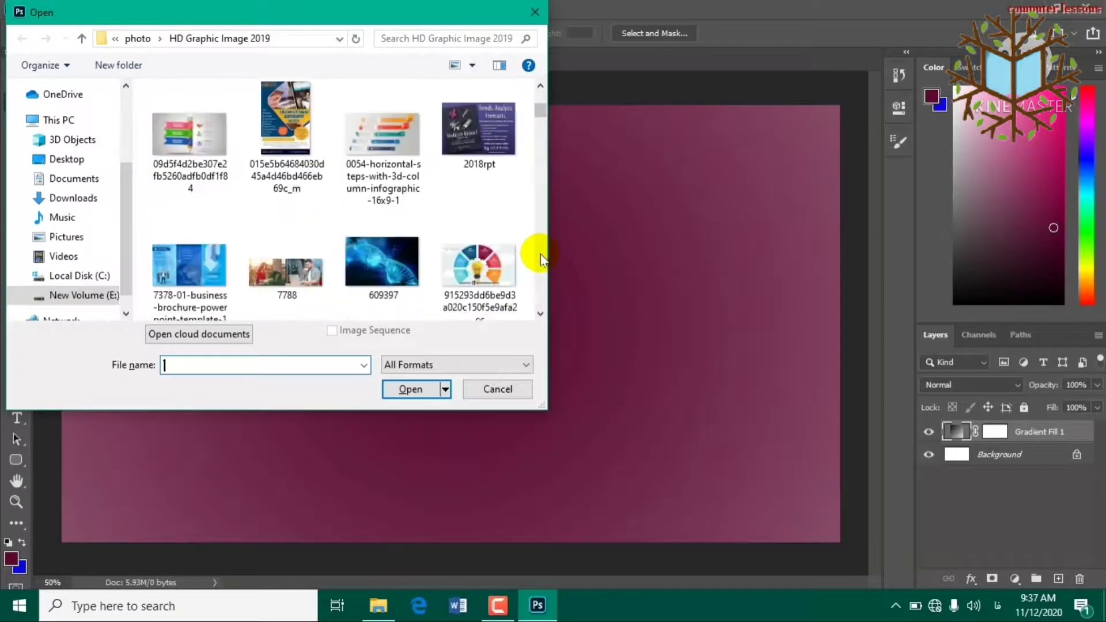
pyautogui.scroll(-6, 540, 254)
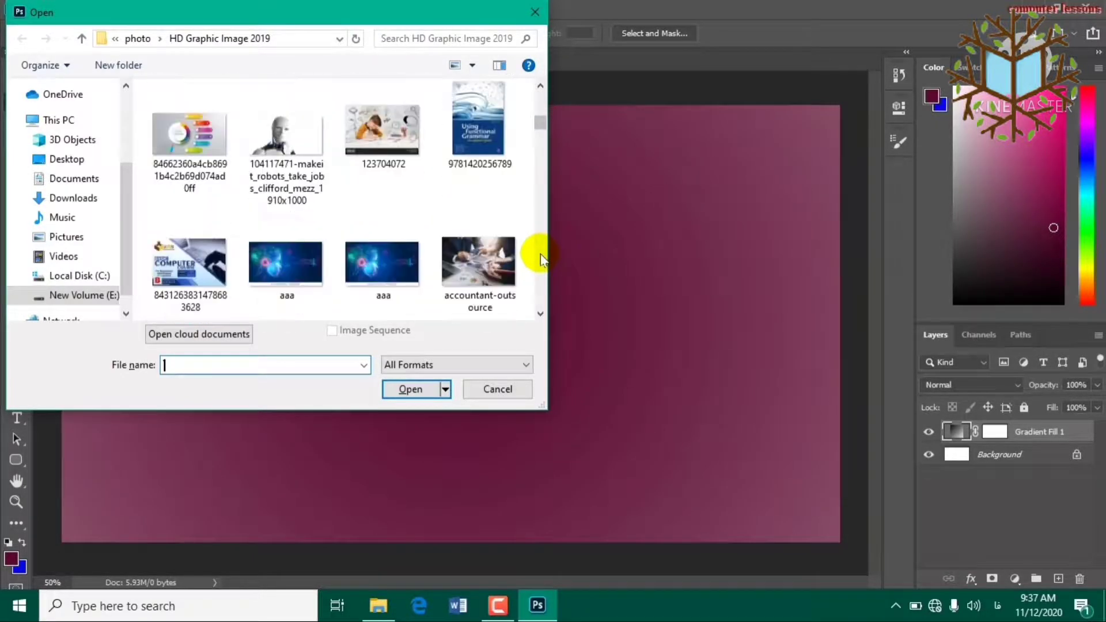
pyautogui.click(371, 109)
pyautogui.click(410, 390)
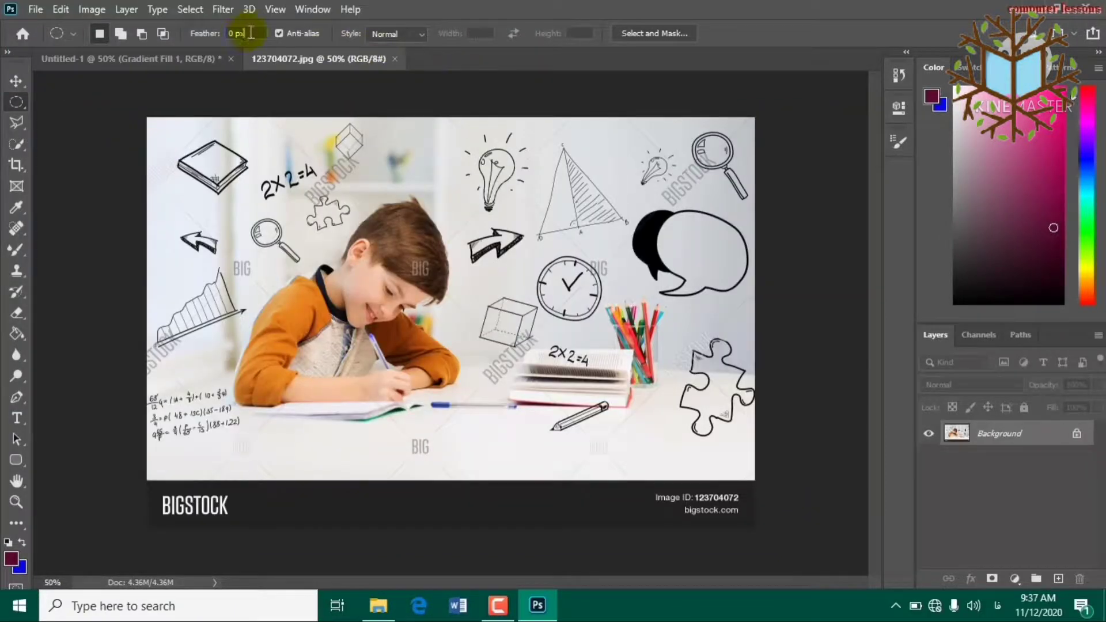
# - Draw a circular selection around the writing boy with a 7.2 px feather and anti-aliasing off
pyautogui.moveTo(246, 34)
pyautogui.mouseDown()
pyautogui.moveTo(216, 32)
pyautogui.moveTo(264, 41)
pyautogui.mouseUp()
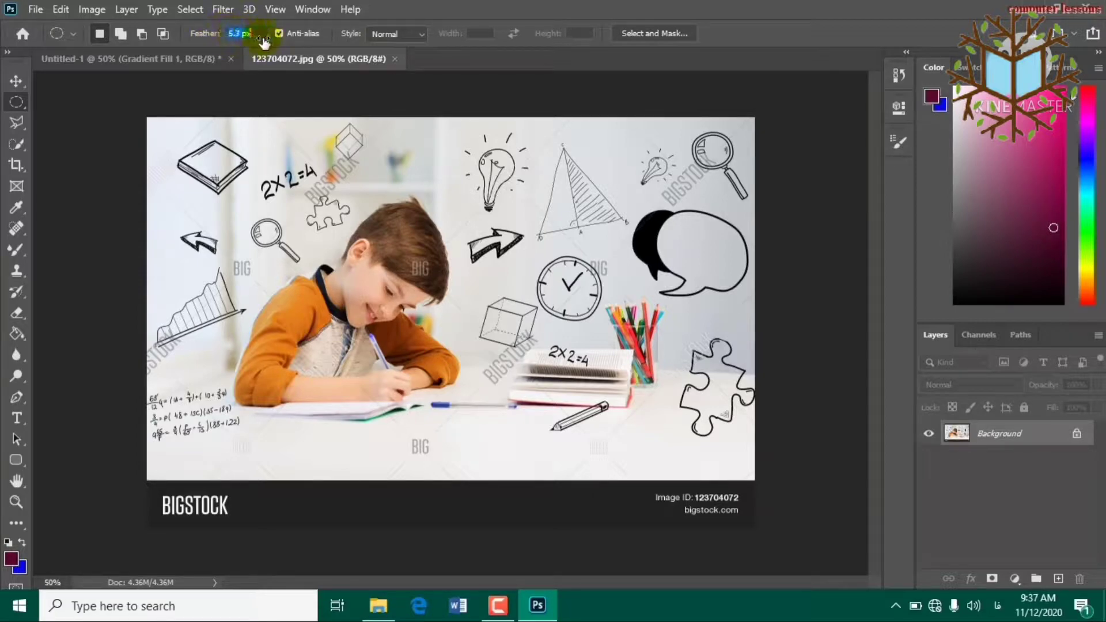
pyautogui.click(291, 33)
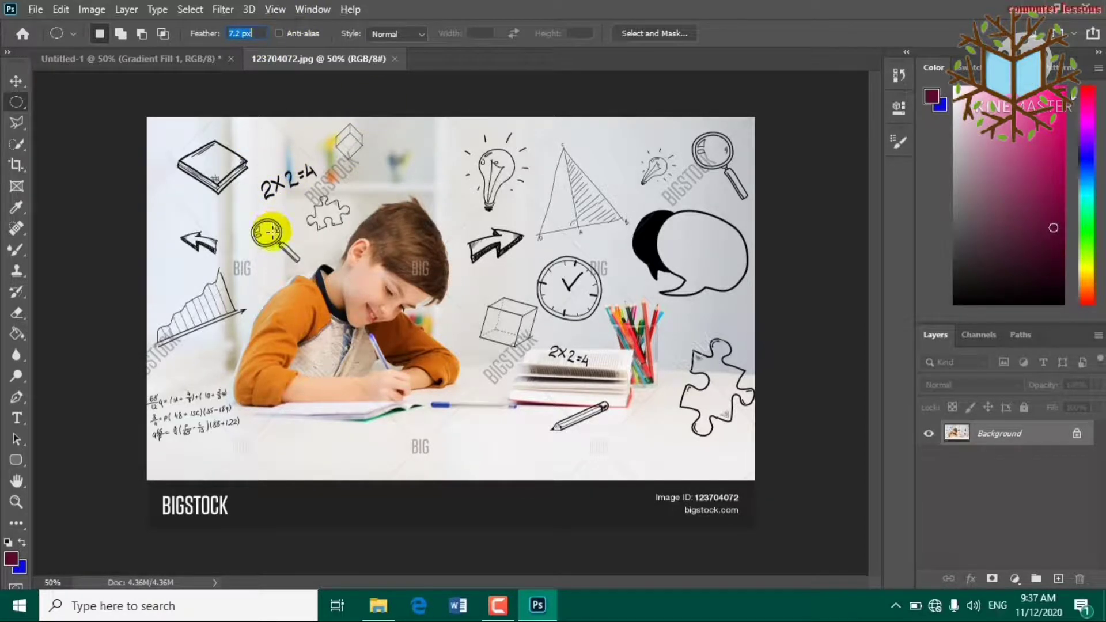
pyautogui.moveTo(271, 232)
pyautogui.mouseDown()
pyautogui.moveTo(370, 317)
pyautogui.moveTo(649, 463)
pyautogui.mouseUp()
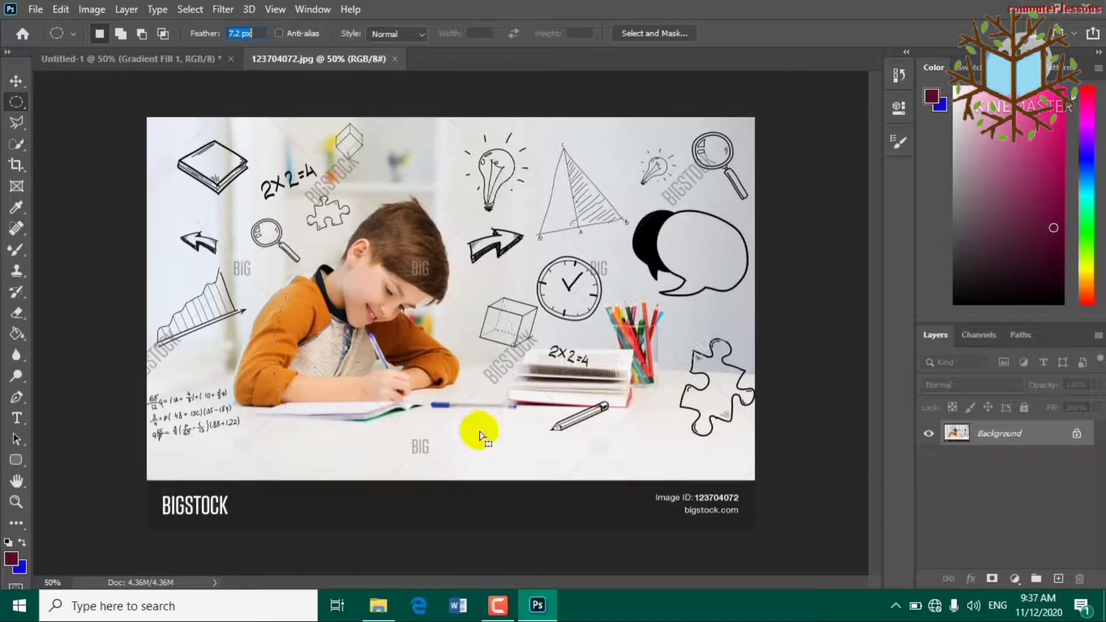
pyautogui.moveTo(480, 435); pyautogui.dragTo(419, 361)
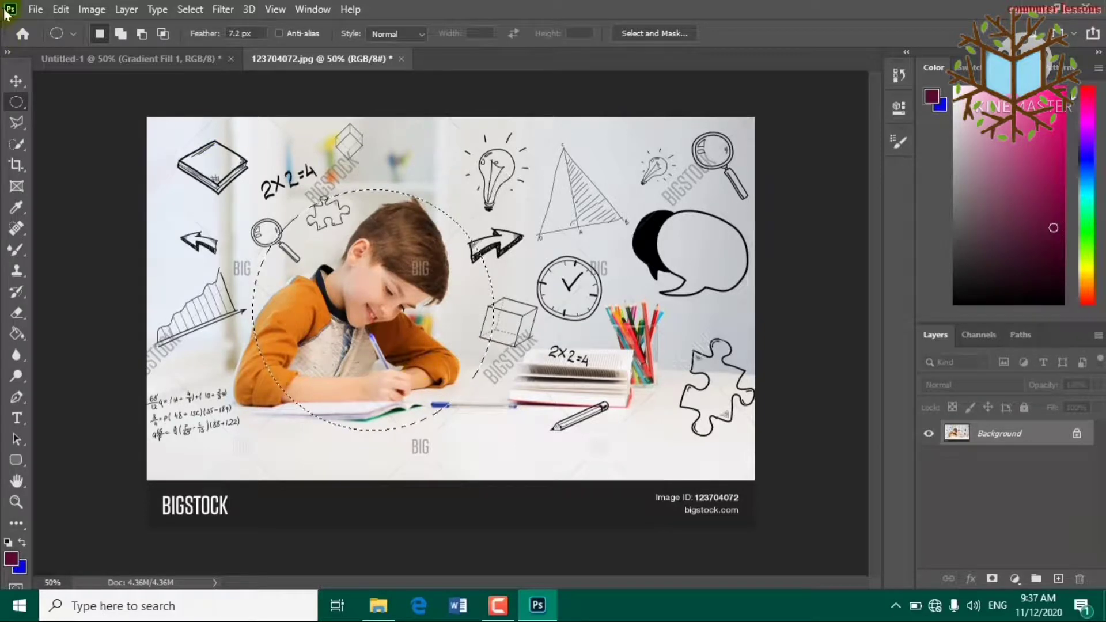
# - Move the feathered boy selection into the lower left of the Untitled-1 canvas and place a duplicate beside it
pyautogui.press('v')
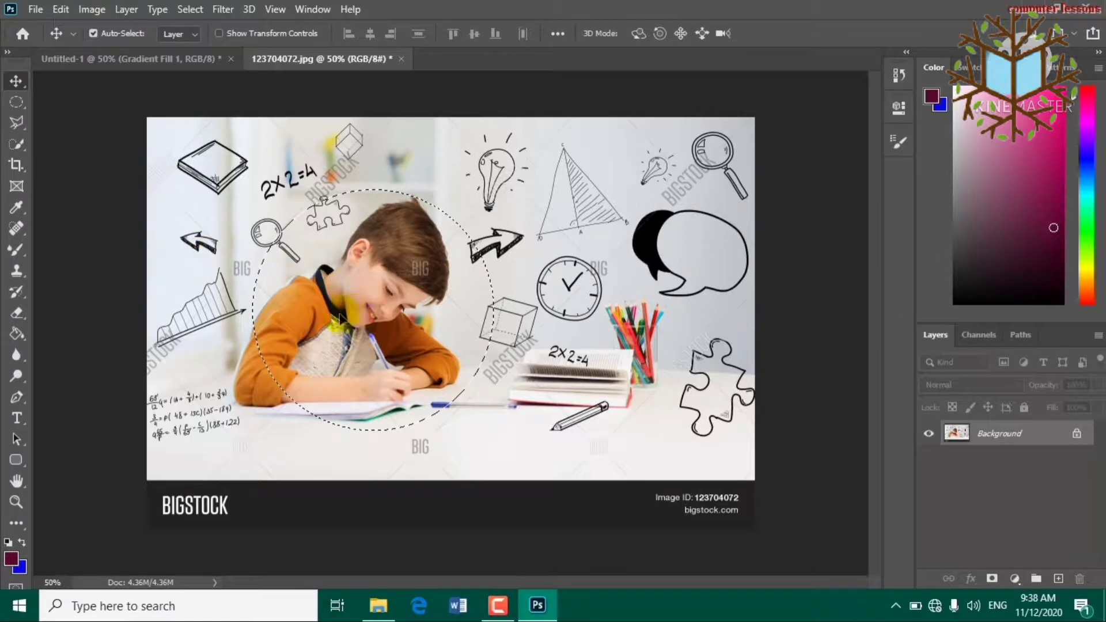
pyautogui.moveTo(341, 319); pyautogui.dragTo(254, 378)
pyautogui.moveTo(358, 369); pyautogui.dragTo(520, 391)
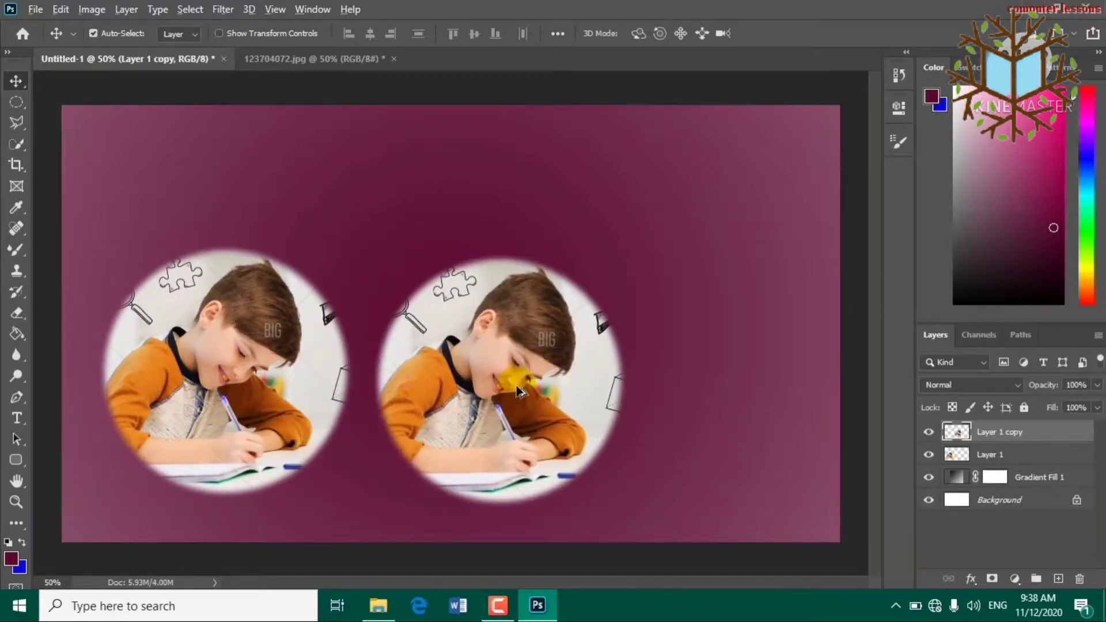
# - Scale both boy circle layers down together and move them to the upper-left part of the canvas
pyautogui.keyDown('ctrl'); pyautogui.click(1011, 455); pyautogui.keyUp('ctrl')
pyautogui.hotkey('ctrl', 't')
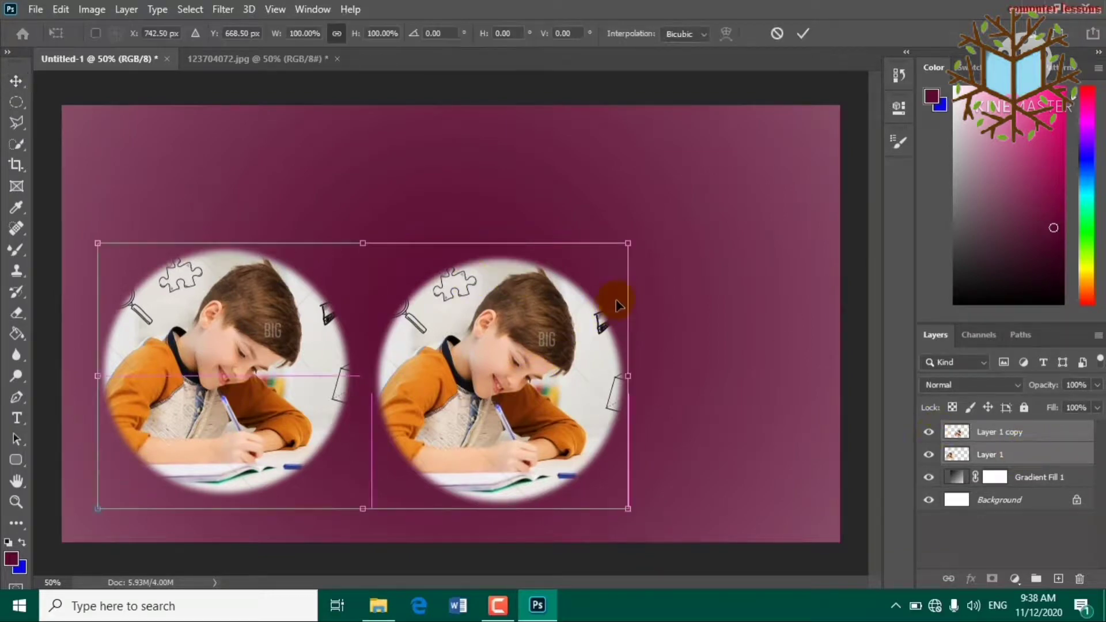
pyautogui.moveTo(623, 246); pyautogui.dragTo(485, 314)
pyautogui.moveTo(457, 388); pyautogui.dragTo(381, 233)
pyautogui.press('Return')
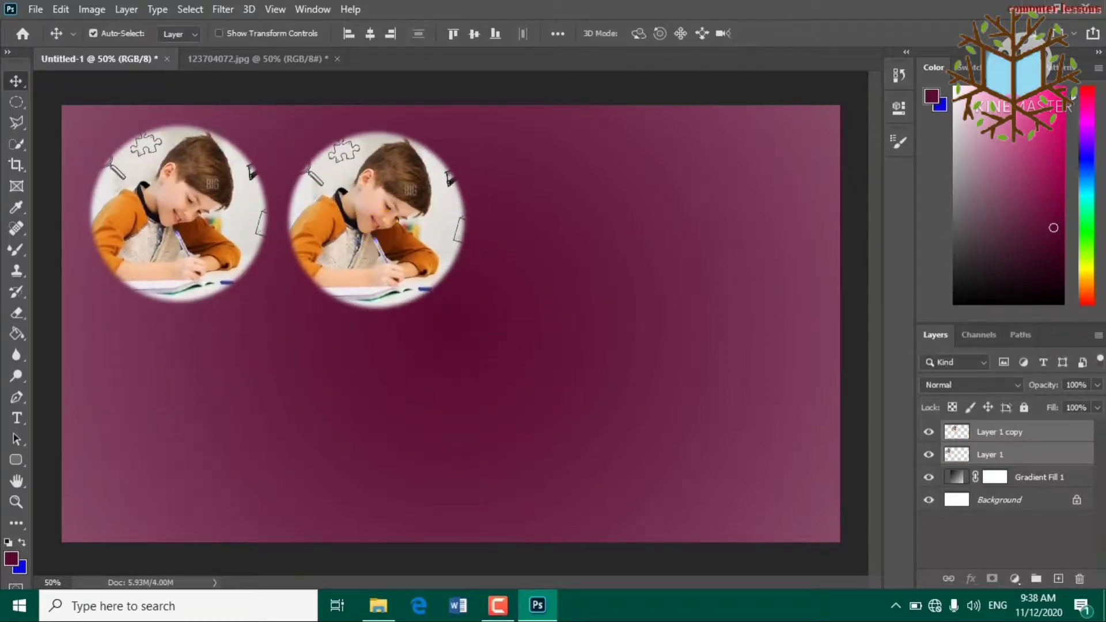
# - Duplicate both circle layers, place the copies as a row below the originals, and reselect the Elliptical Marquee Tool
pyautogui.hotkey('ctrl', 'j')
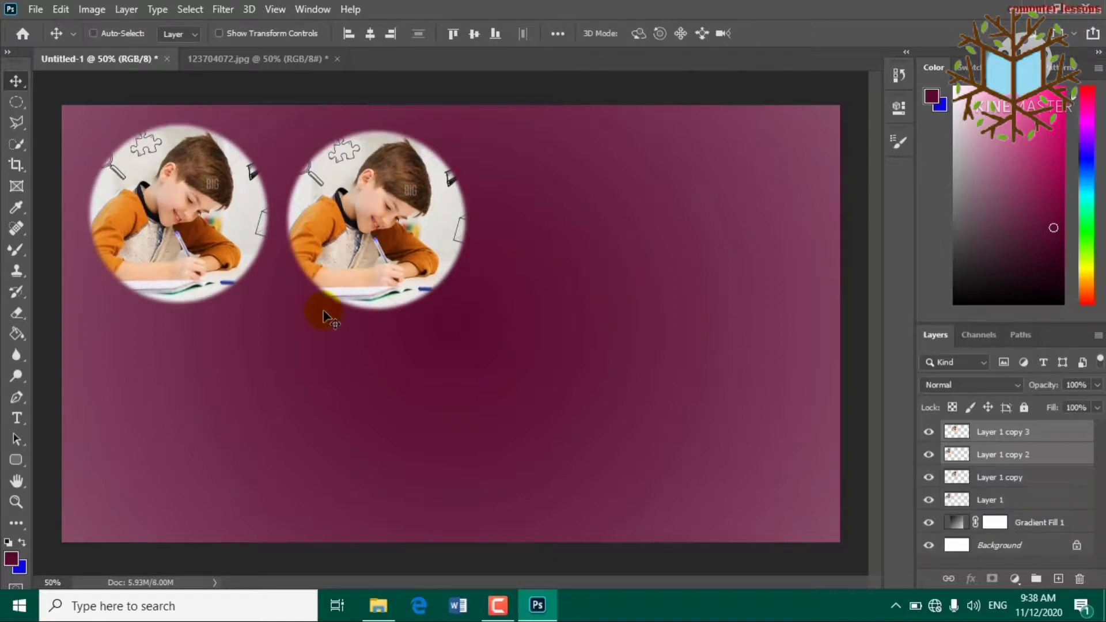
pyautogui.moveTo(340, 248); pyautogui.dragTo(336, 430)
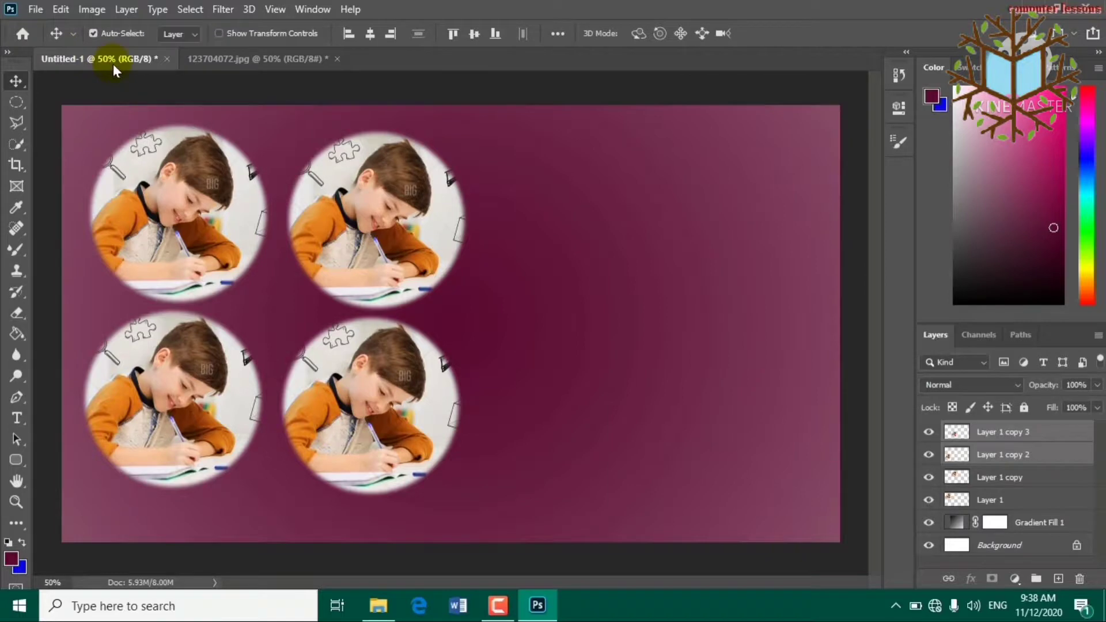
pyautogui.click(22, 110)
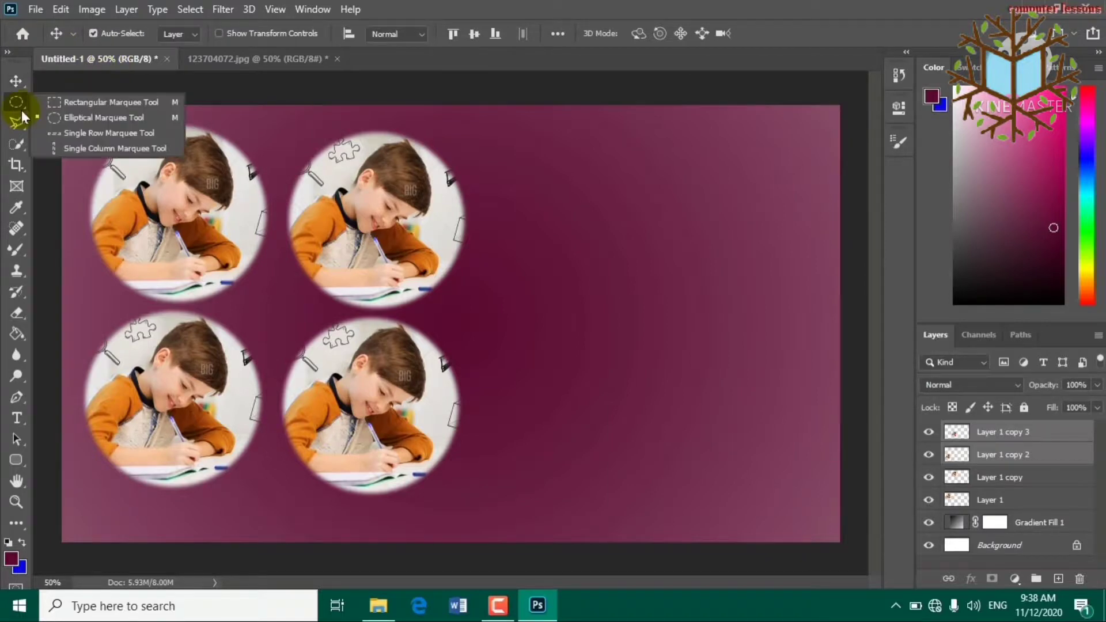
pyautogui.click(56, 122)
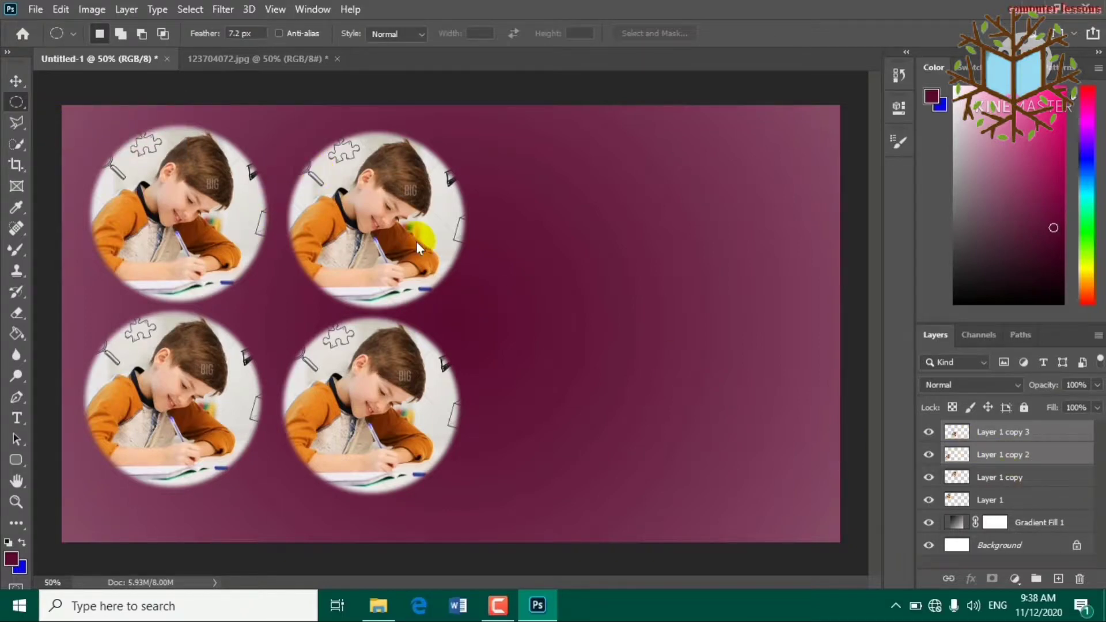
# - Close the Untitled-1 and 123704072.jpg documents without saving
pyautogui.hotkey('ctrl', 'w')
pyautogui.press('n')
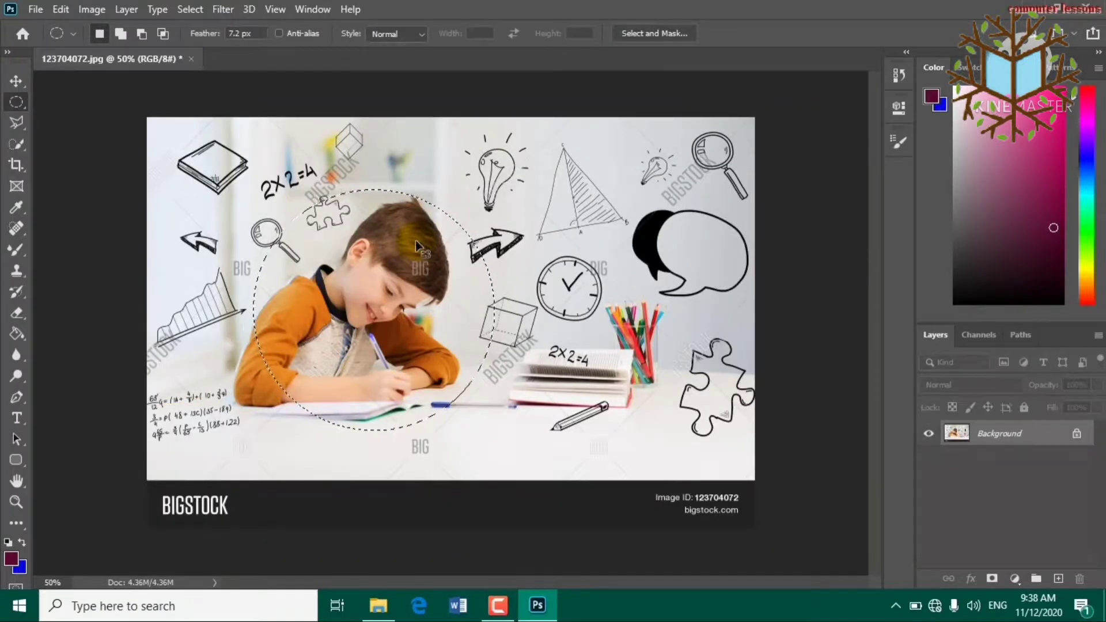
pyautogui.hotkey('ctrl', 'w')
pyautogui.press('n')
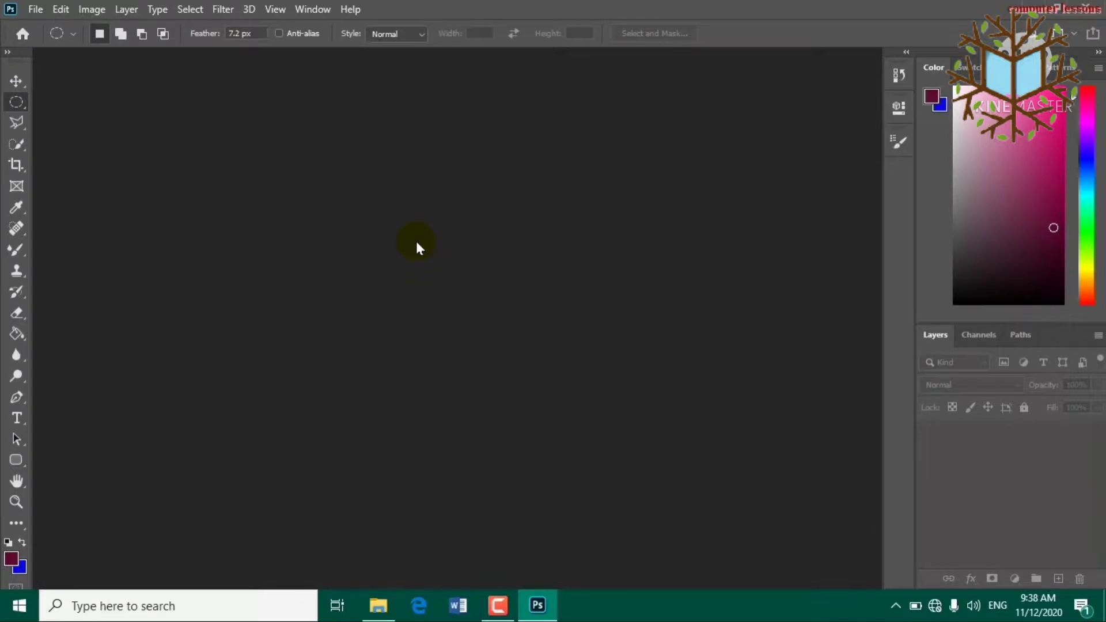
# - Open the image 1__VGyFGwX35nSnej1kaudjw showing a hand holding a glowing globe
pyautogui.hotkey('ctrl', 'o')
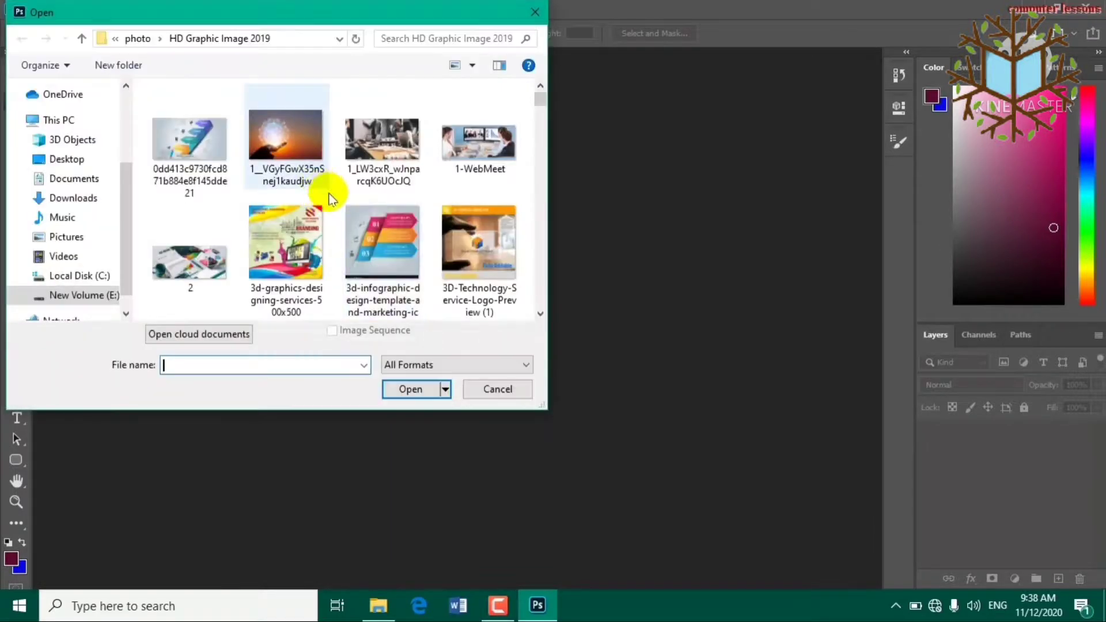
pyautogui.click(491, 251)
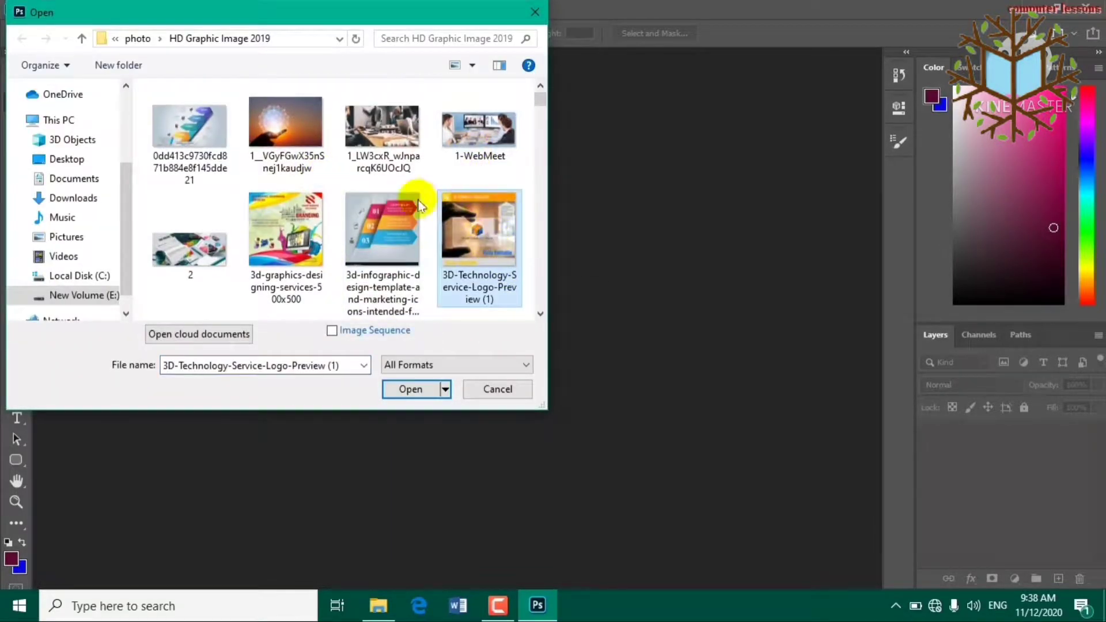
pyautogui.click(318, 159)
pyautogui.click(402, 388)
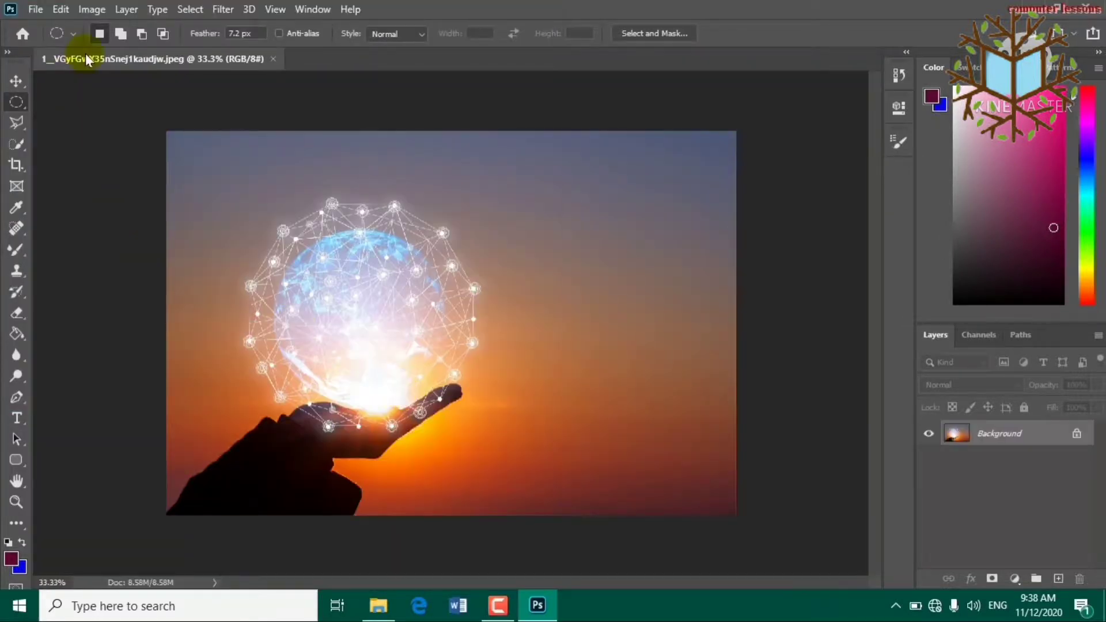
# - Add a new layer and select a single pixel row across the upper part of the image with the Single Row Marquee Tool
pyautogui.hotkey('ctrl', '+')
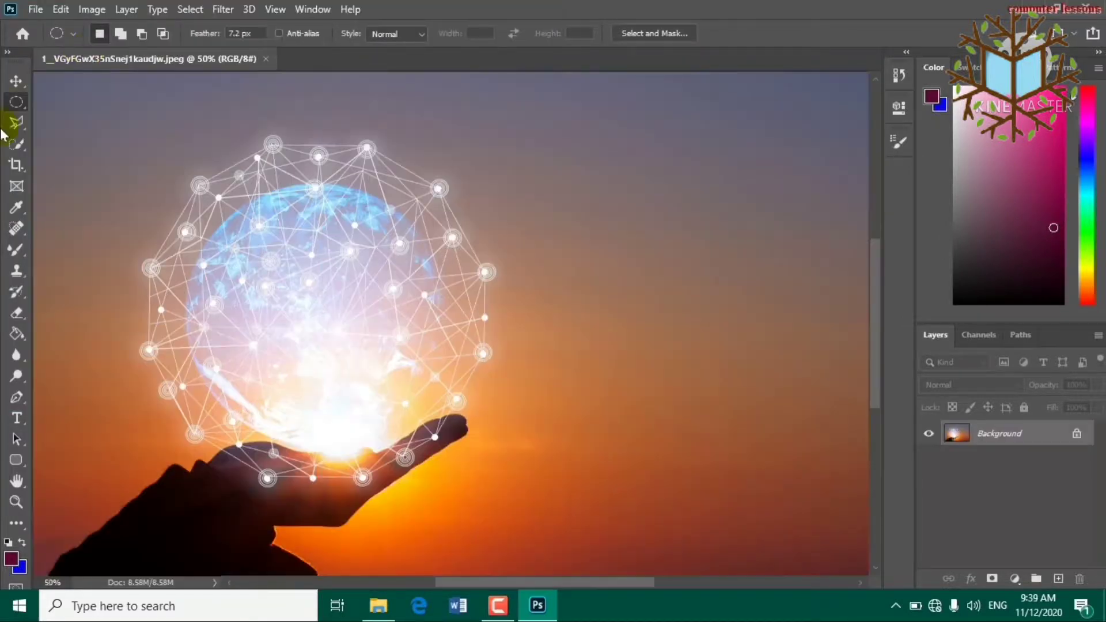
pyautogui.rightClick(15, 102)
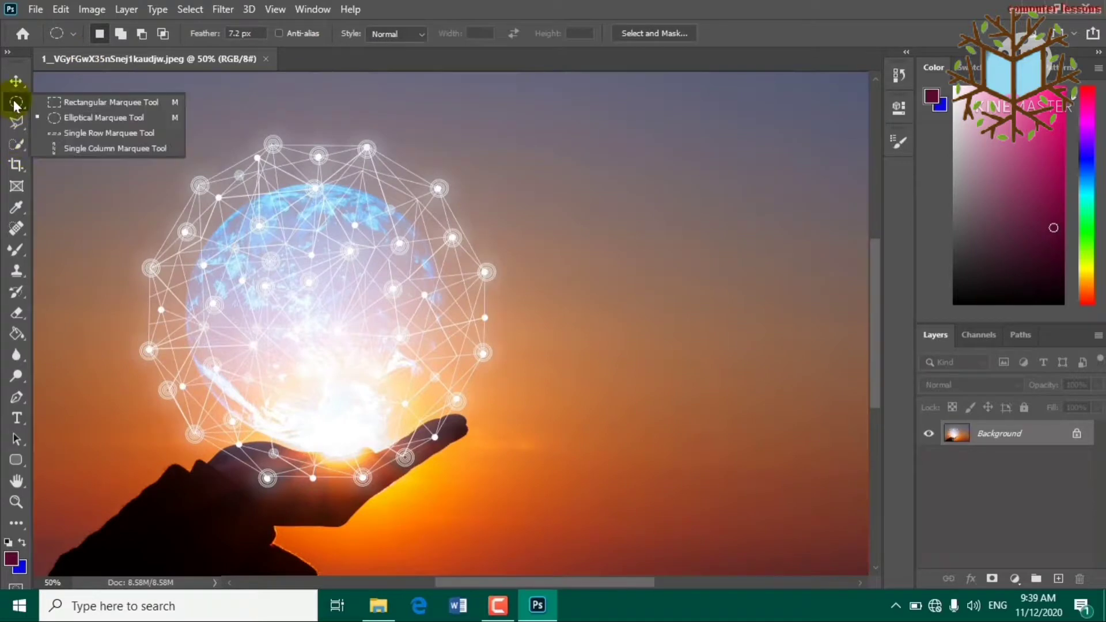
pyautogui.click(69, 136)
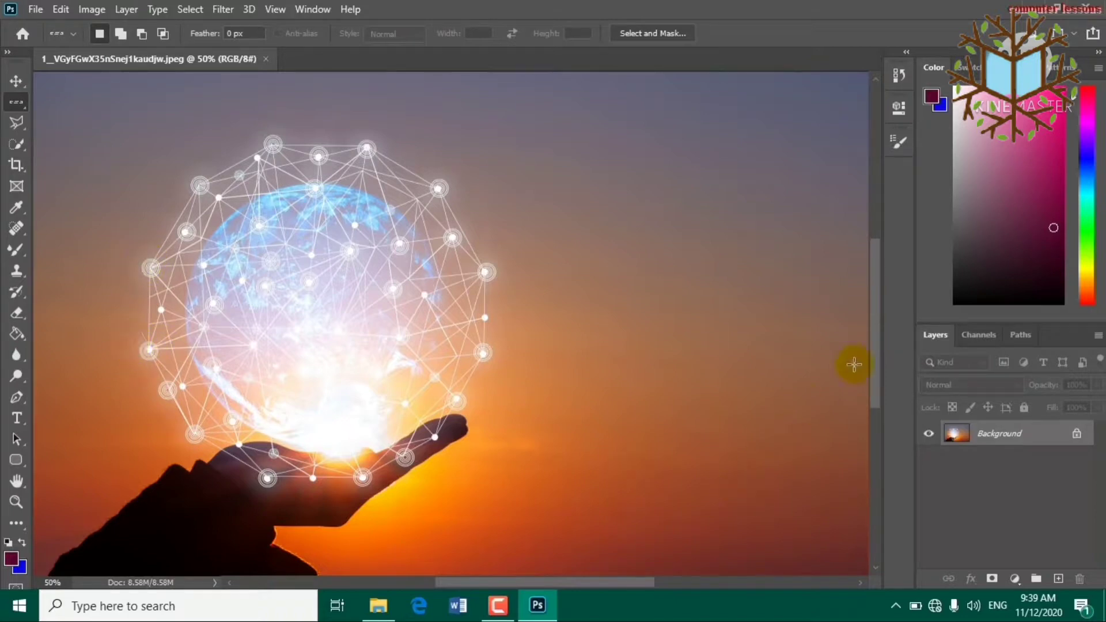
pyautogui.hotkey('ctrl', '-')
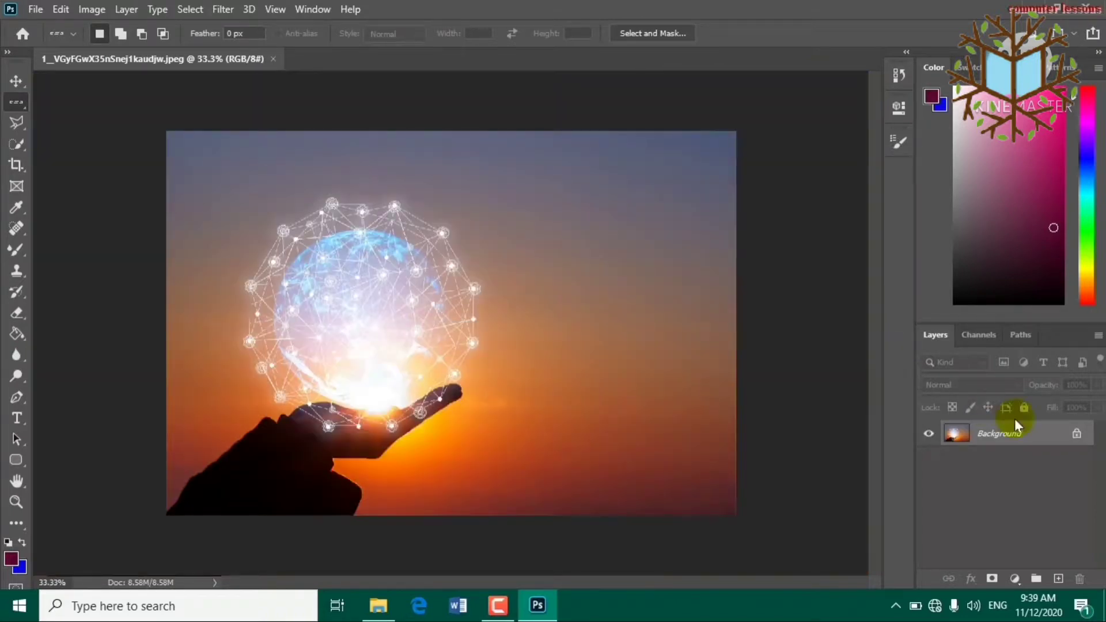
pyautogui.click(1059, 578)
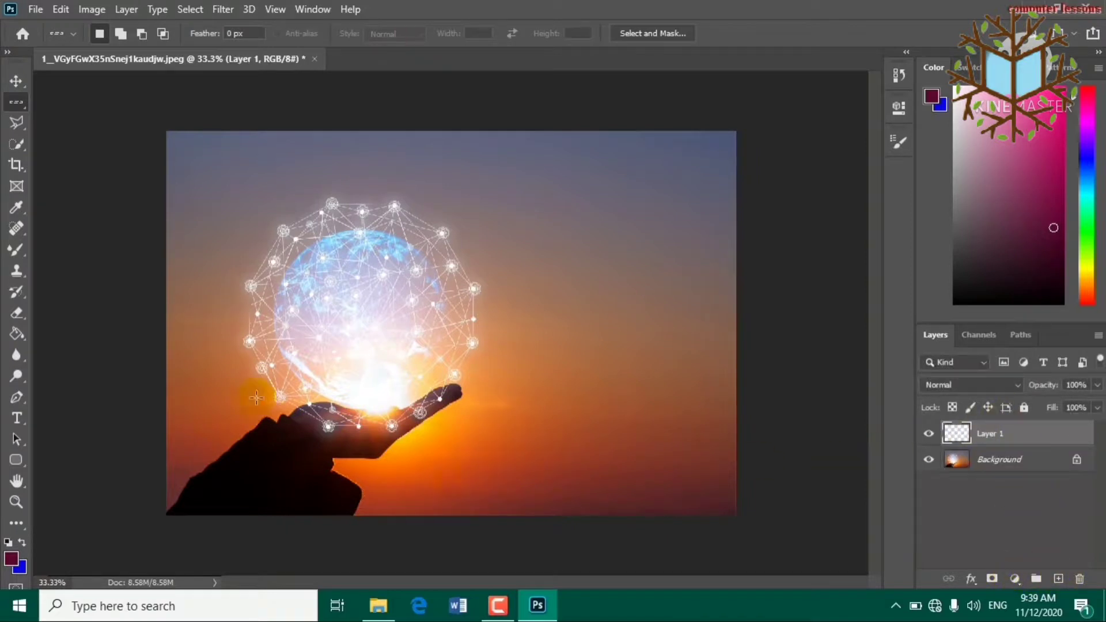
pyautogui.moveTo(180, 428); pyautogui.dragTo(192, 181)
pyautogui.click(328, 106)
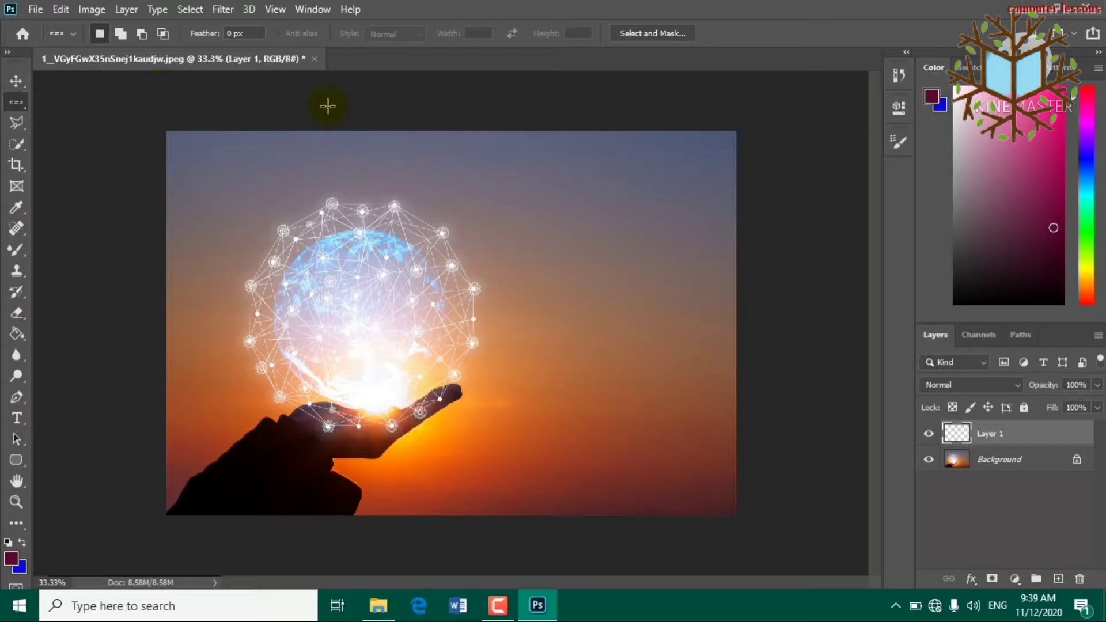
# - Fill the row selection with a white (#ffffff) Solid Color fill layer
pyautogui.click(1015, 579)
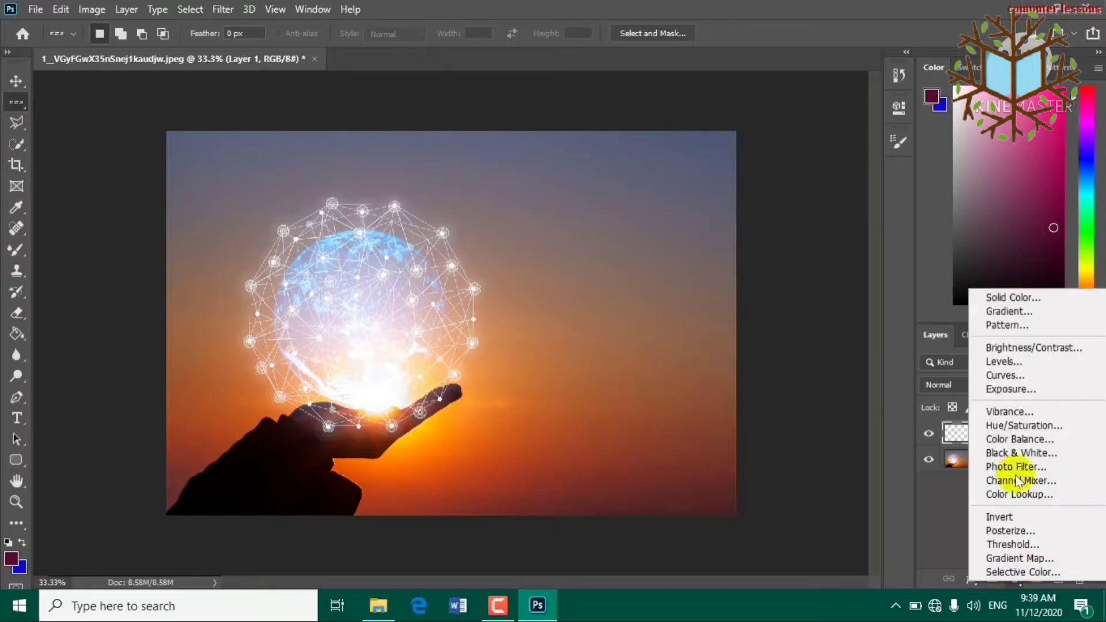
pyautogui.click(1007, 292)
pyautogui.moveTo(696, 284); pyautogui.dragTo(741, 428)
pyautogui.moveTo(632, 347); pyautogui.dragTo(501, 206)
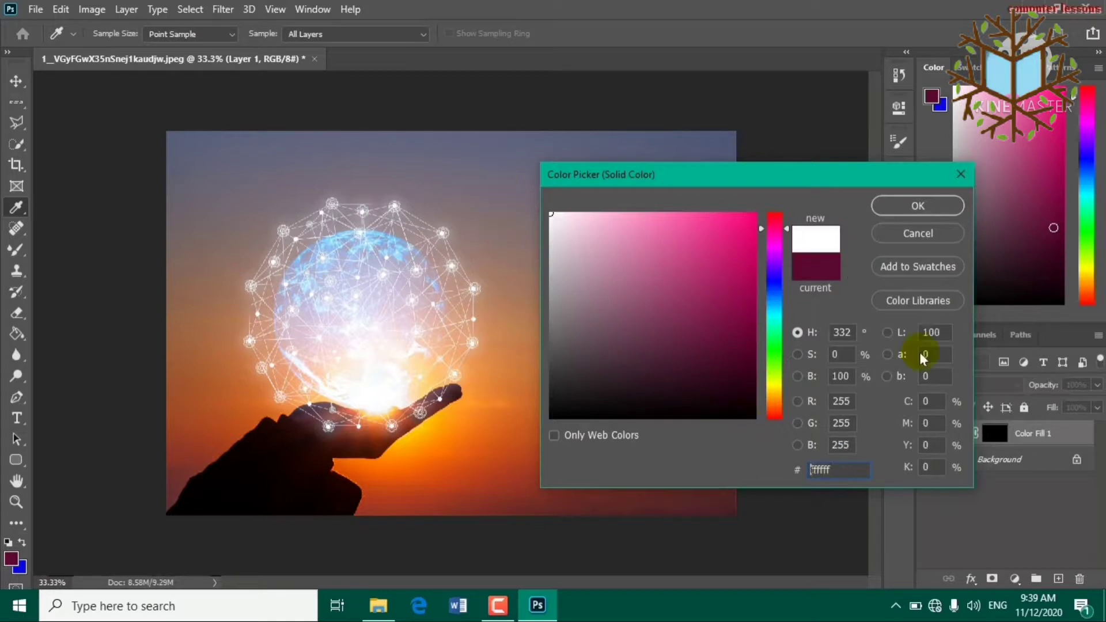
pyautogui.click(886, 209)
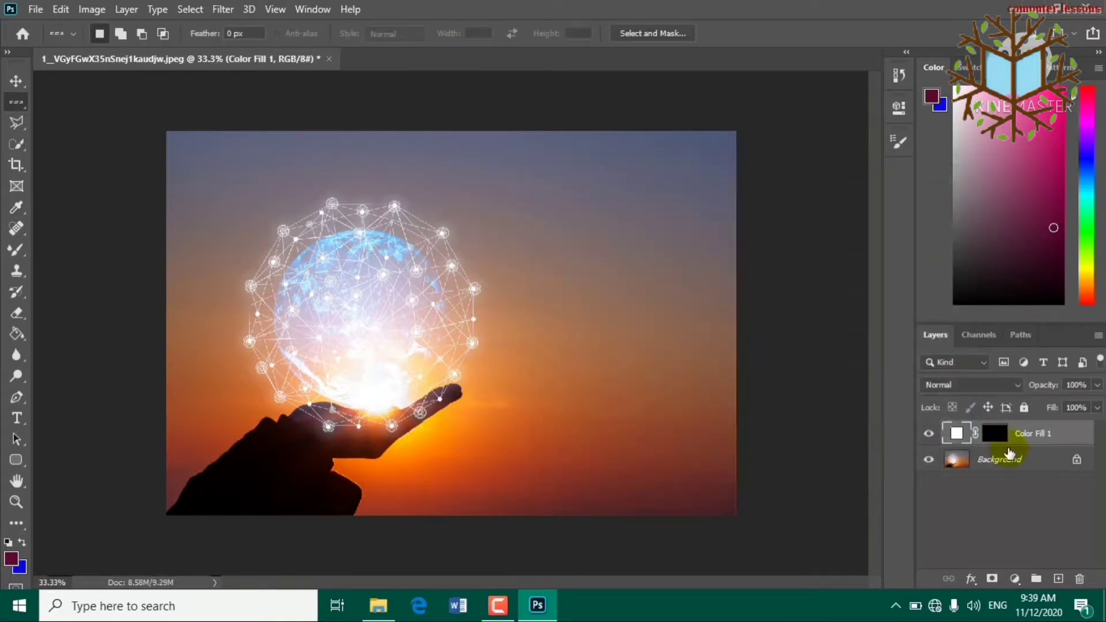
# - Add another empty layer, move the white colour fill layer above it, and select the fill layer's mask
pyautogui.click(1001, 441)
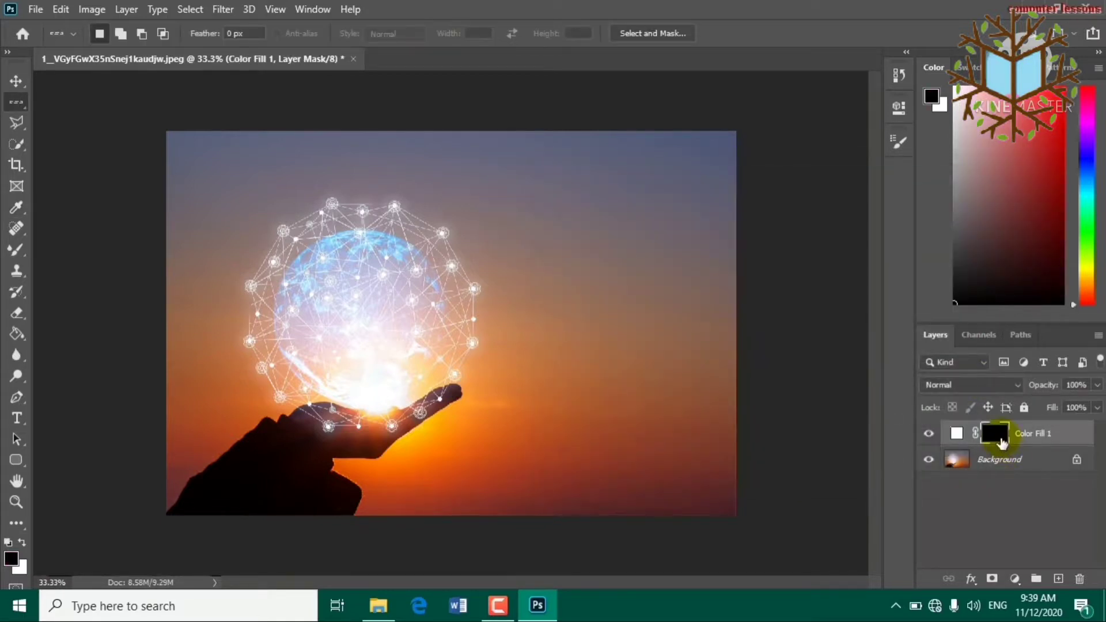
pyautogui.click(957, 433)
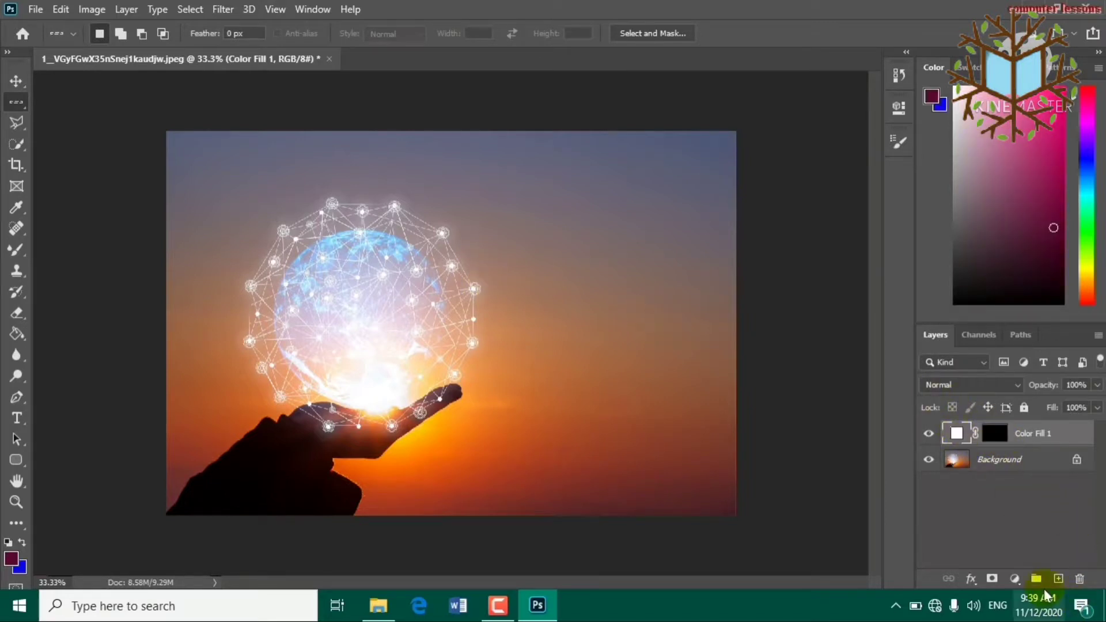
pyautogui.click(1058, 579)
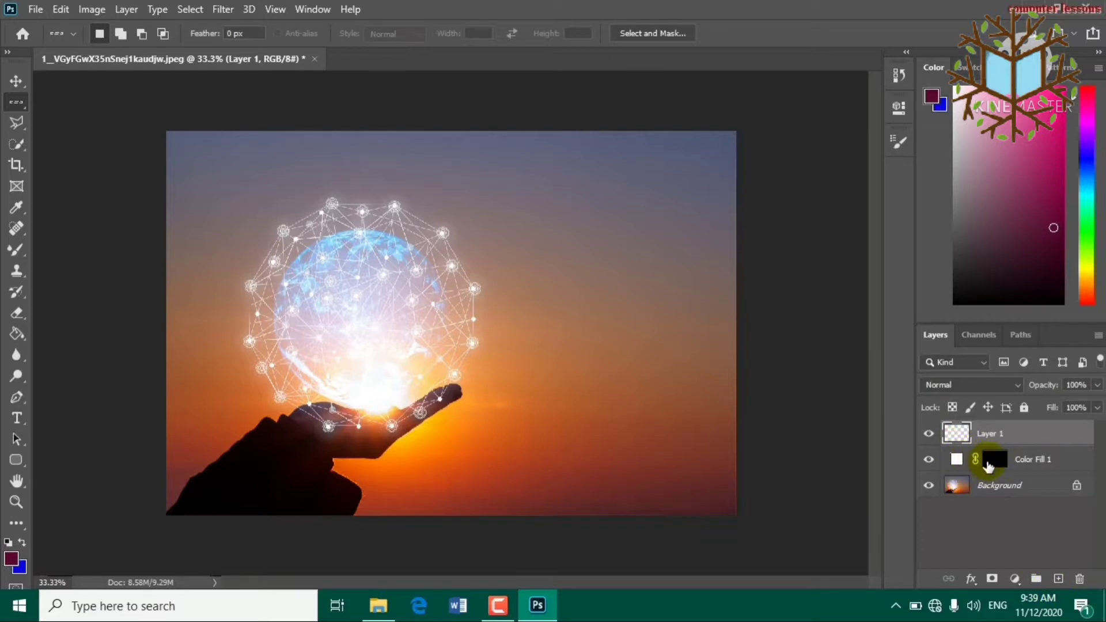
pyautogui.moveTo(989, 466); pyautogui.dragTo(967, 438)
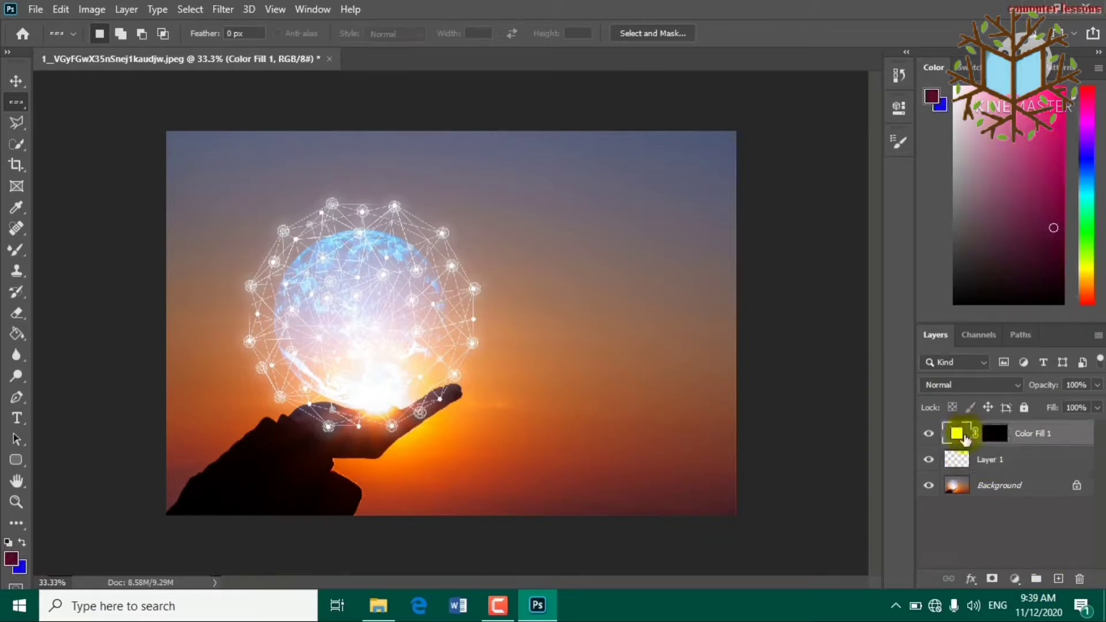
pyautogui.click(995, 434)
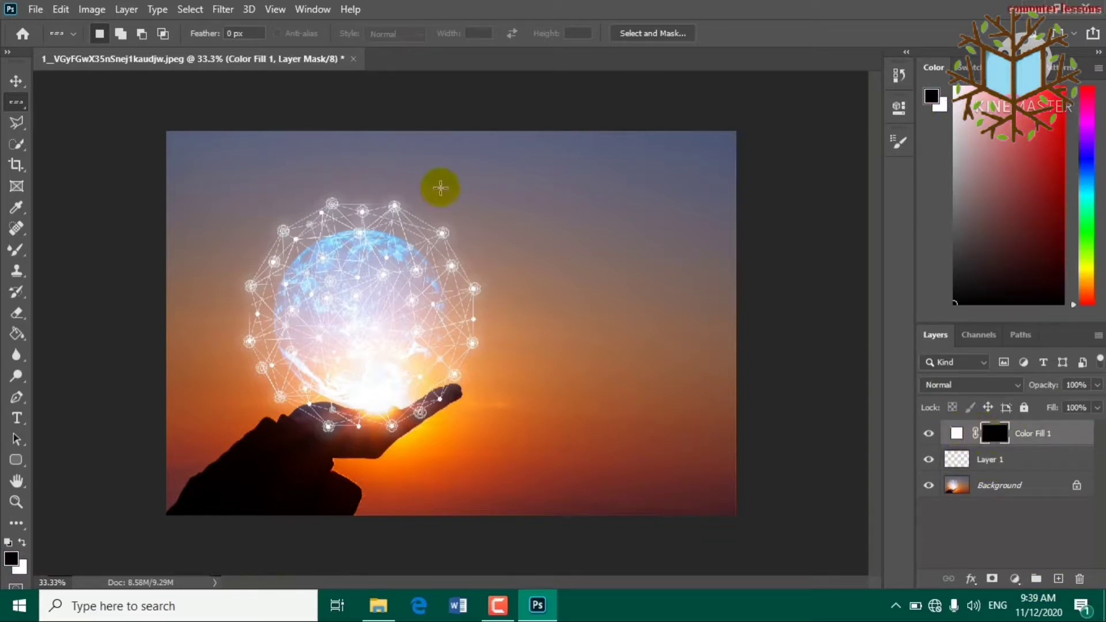
# - Stretch the white row vertically into a thick bar and place a copy of it across the lower part of the image
pyautogui.hotkey('ctrl', 't')
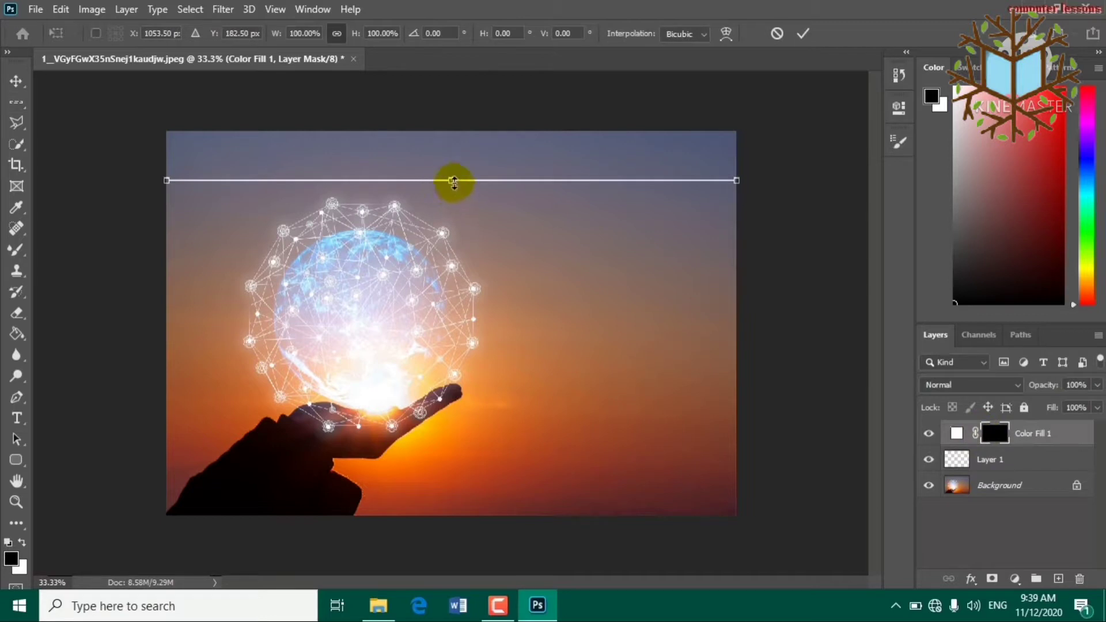
pyautogui.moveTo(454, 182); pyautogui.dragTo(450, 184)
pyautogui.press('Return')
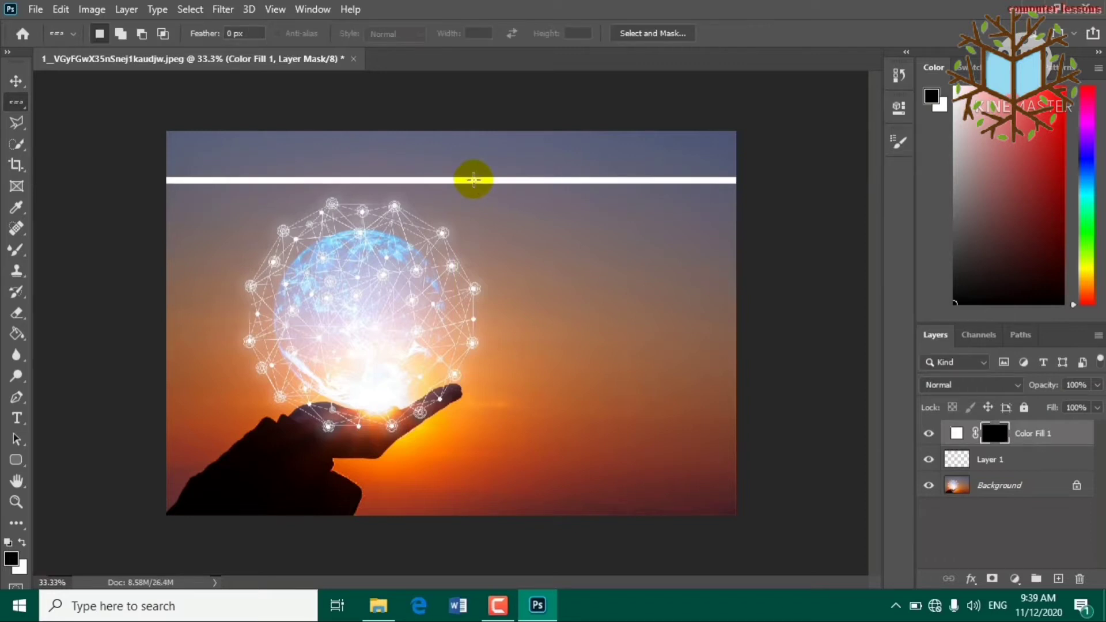
pyautogui.press('v')
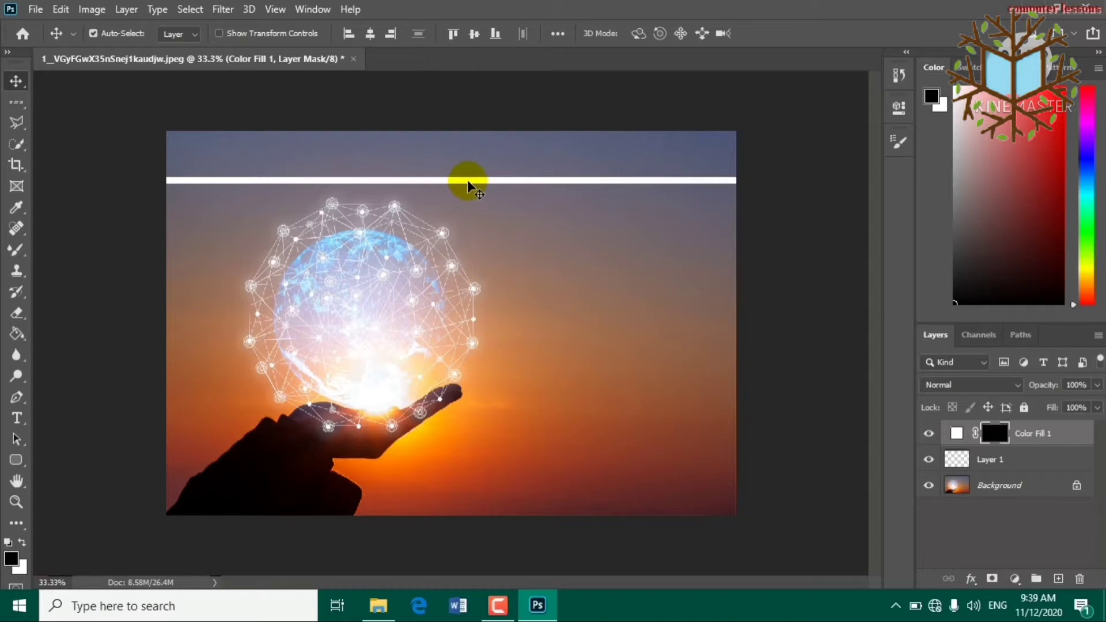
pyautogui.moveTo(468, 180); pyautogui.dragTo(470, 488)
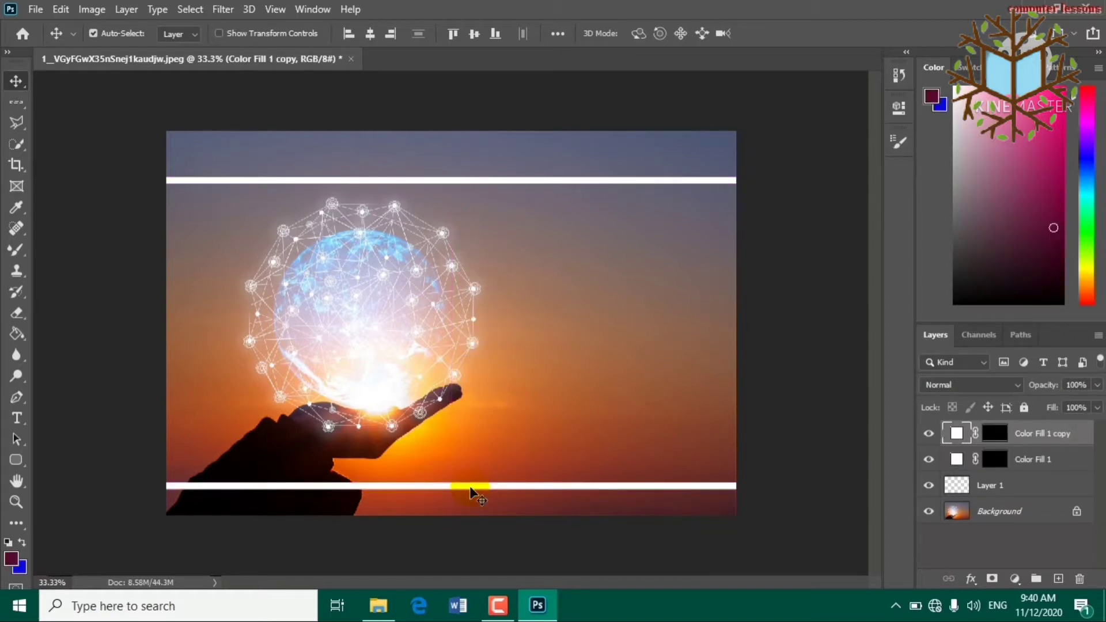
# - Select a single pixel column near the image's left edge with the Single Column Marquee Tool and add a new layer
pyautogui.moveTo(17, 116); pyautogui.dragTo(73, 144)
pyautogui.moveTo(202, 136); pyautogui.dragTo(221, 167)
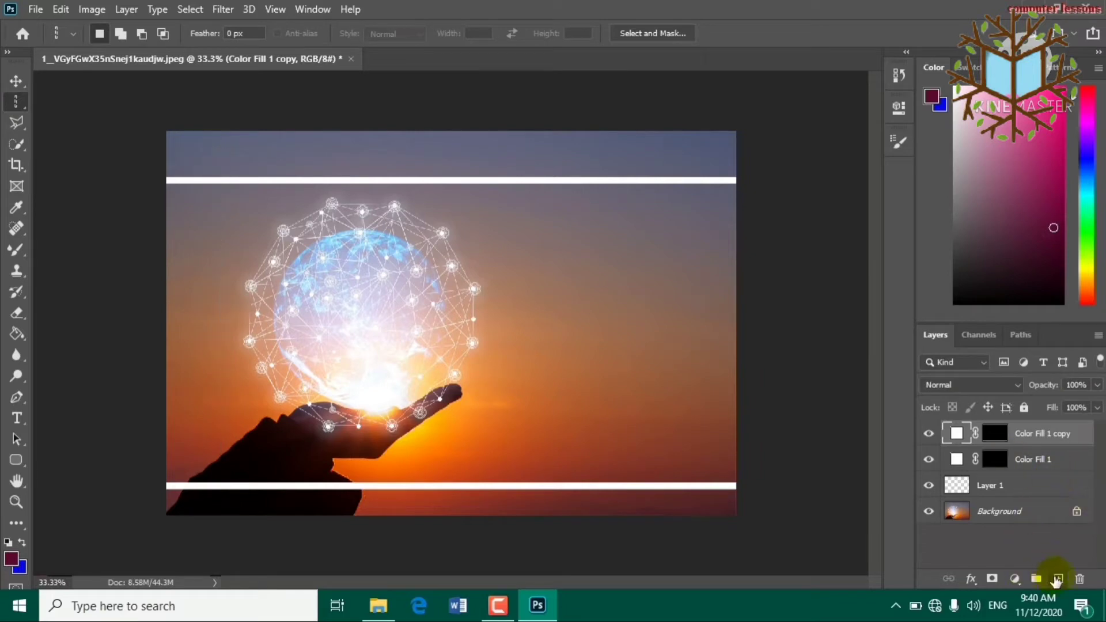
pyautogui.click(1058, 579)
# - Fill the column selection with a near-black (#020101) Solid Color fill layer
pyautogui.click(1015, 579)
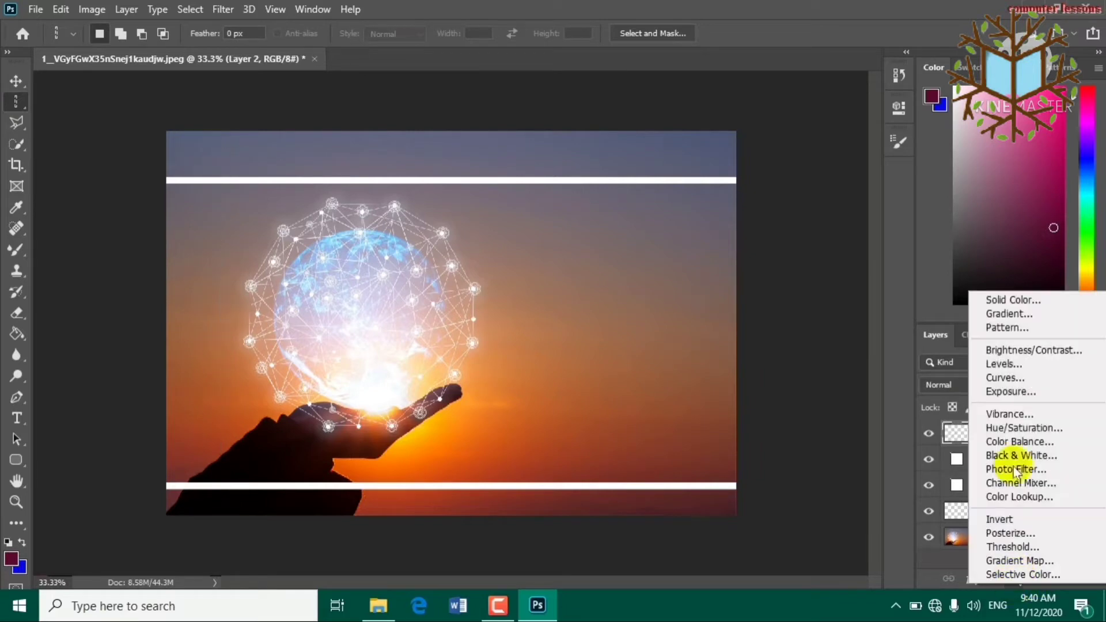
pyautogui.click(1005, 300)
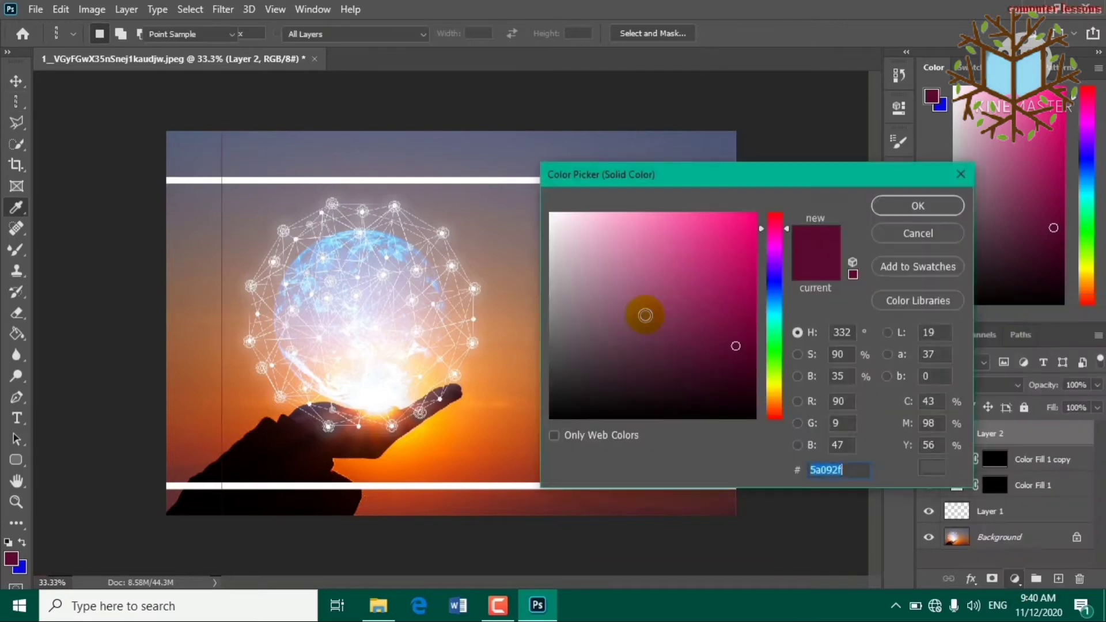
pyautogui.click(652, 416)
pyautogui.click(950, 209)
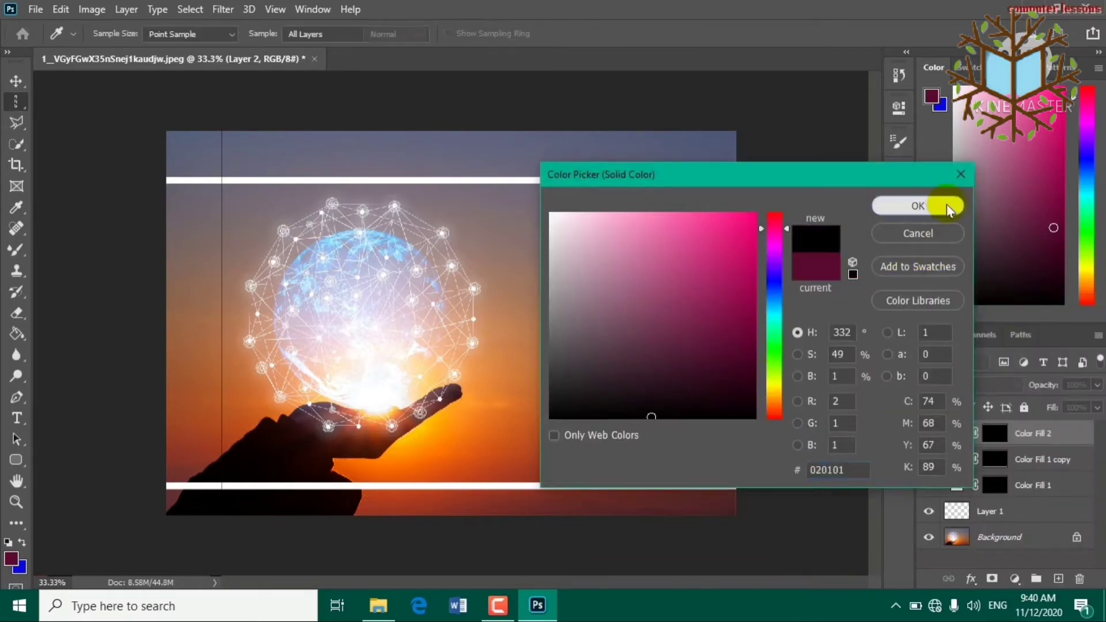
# - Widen the black column into a thick bar and place a copy of it near the image's right edge
pyautogui.hotkey('ctrl', 't')
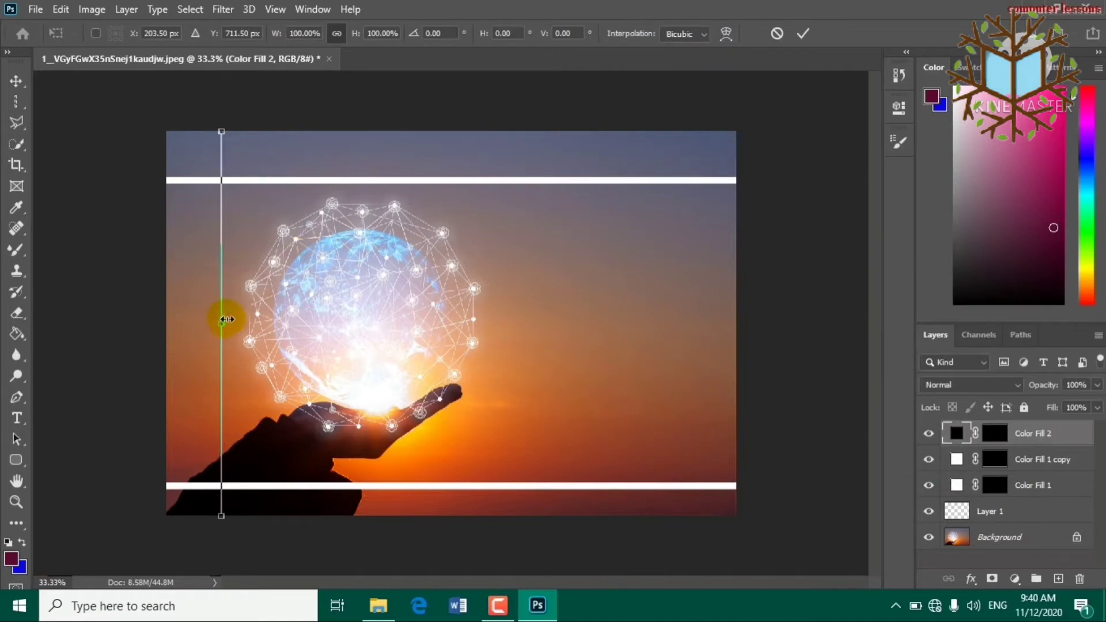
pyautogui.moveTo(227, 319); pyautogui.dragTo(229, 318)
pyautogui.press('Return')
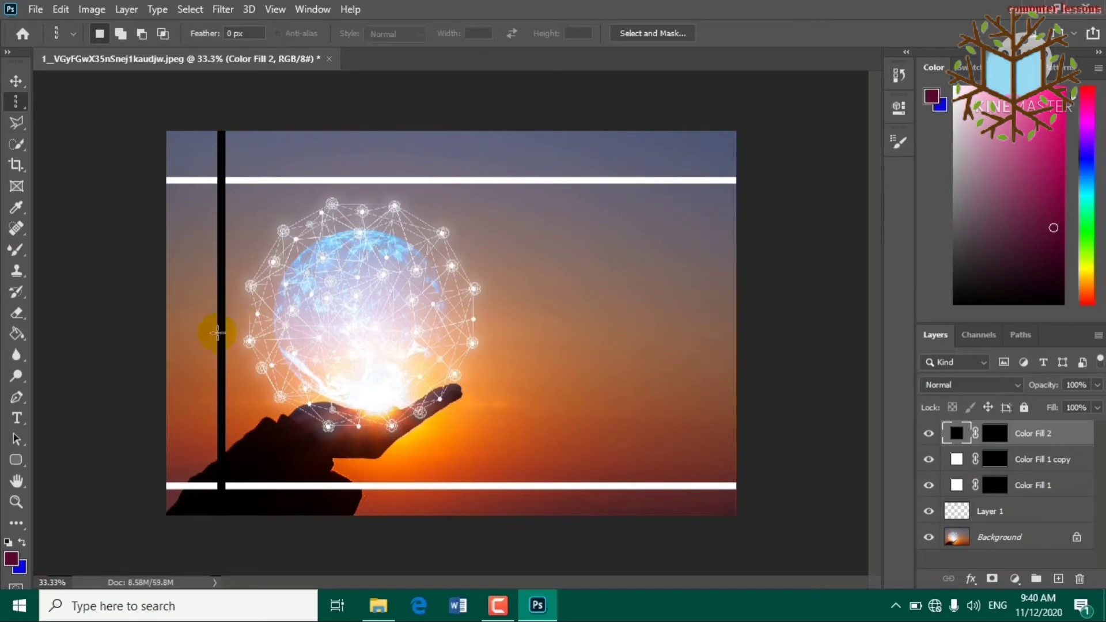
pyautogui.press('v')
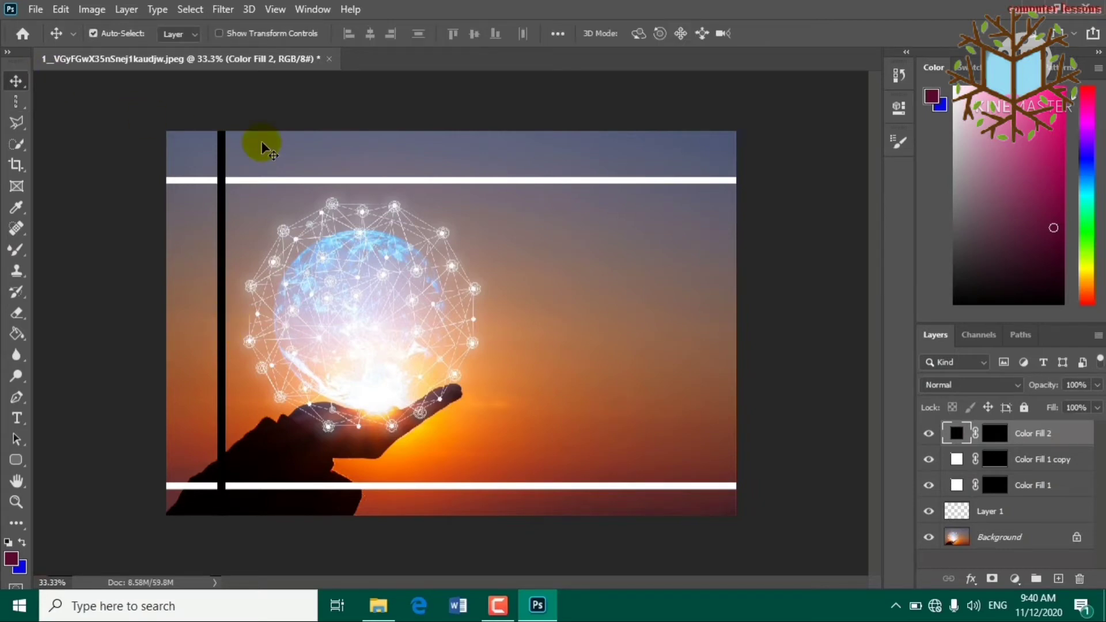
pyautogui.moveTo(225, 209); pyautogui.dragTo(668, 275)
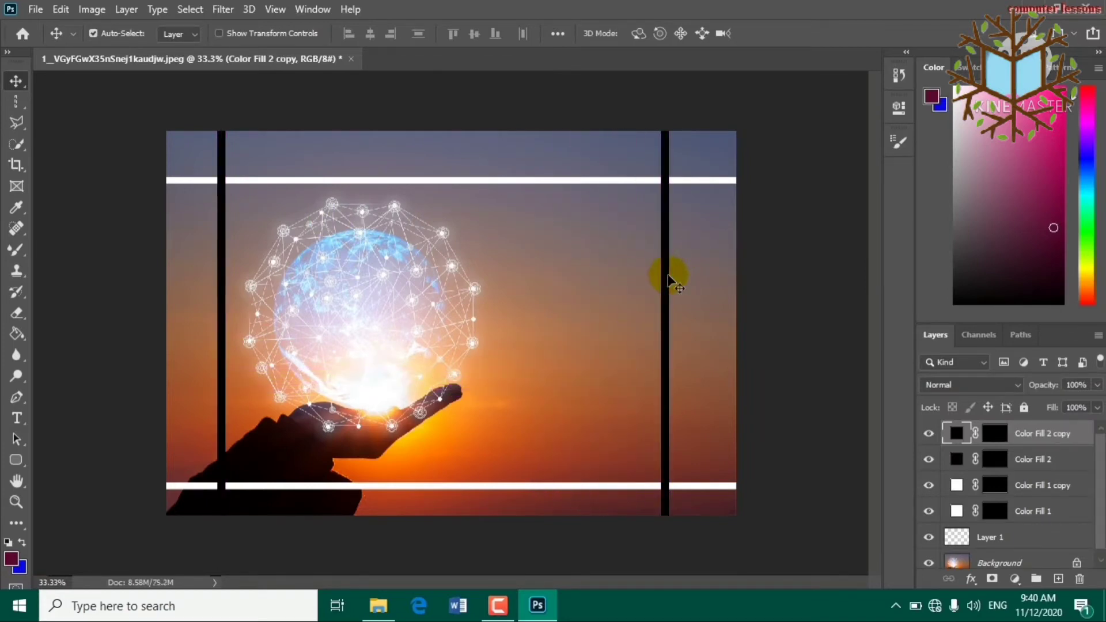
# - Select the original black bar's layer, Color Fill 2, and activate the Polygonal Lasso Tool
pyautogui.click(1066, 485)
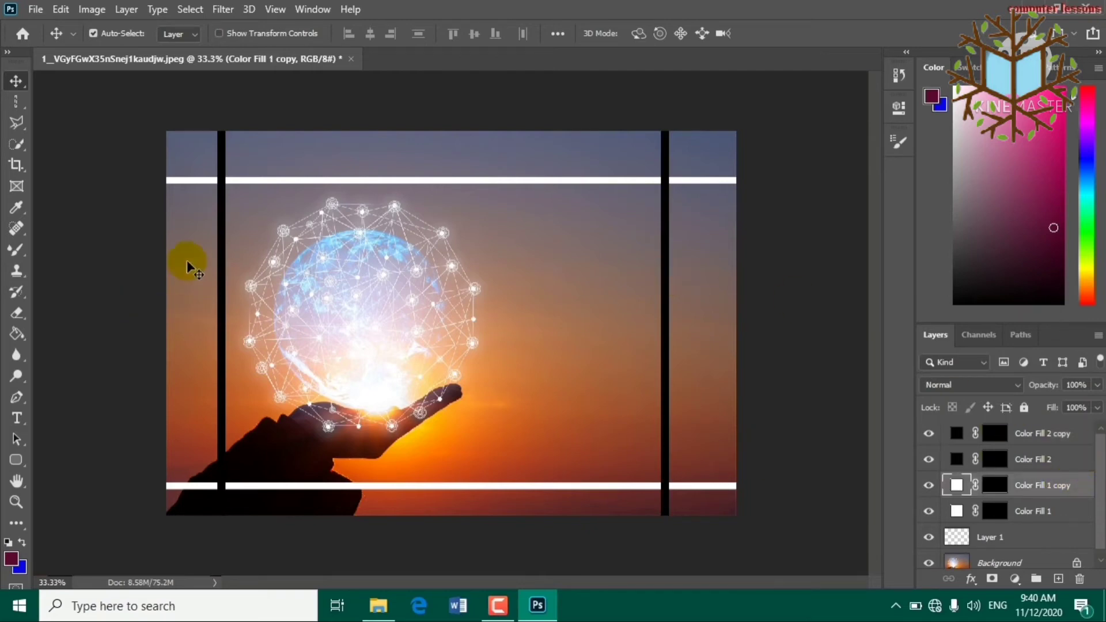
pyautogui.click(221, 275)
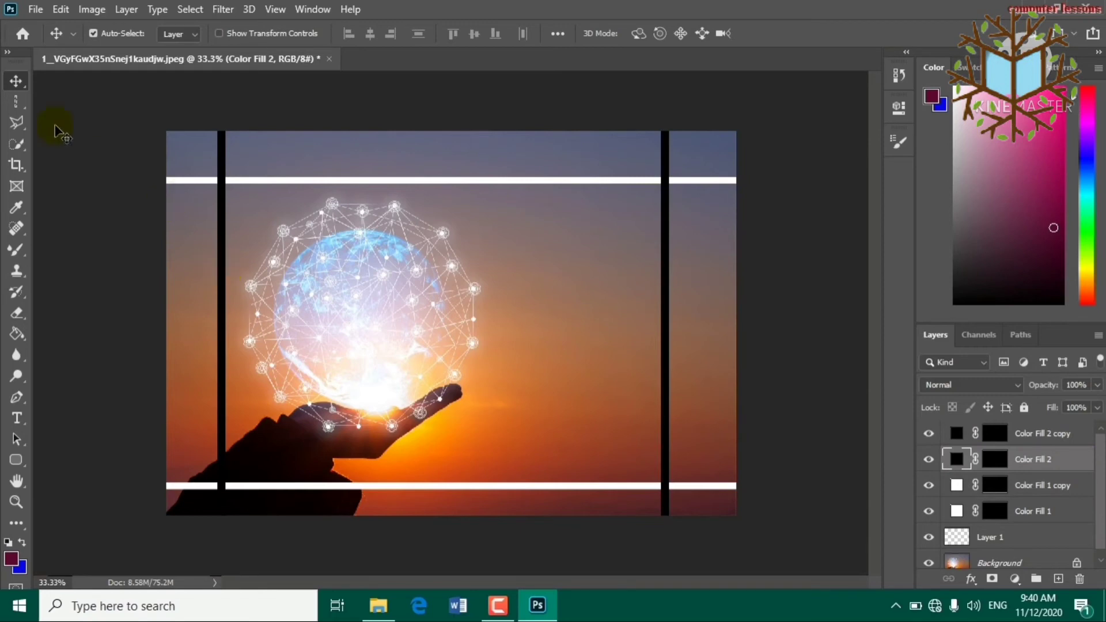
pyautogui.click(15, 109)
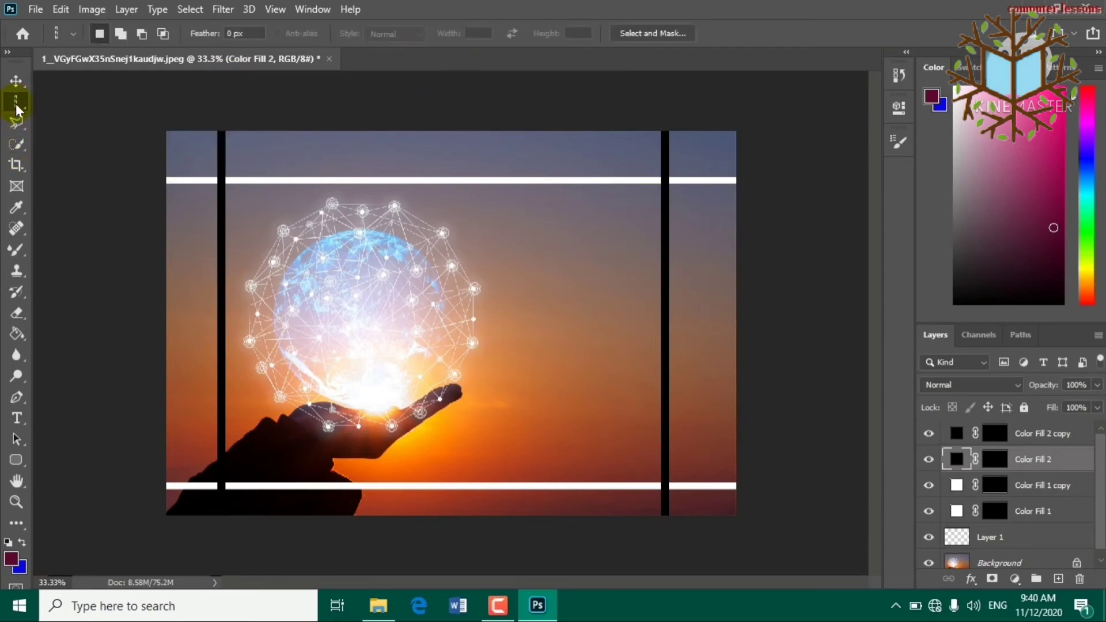
pyautogui.rightClick(18, 110)
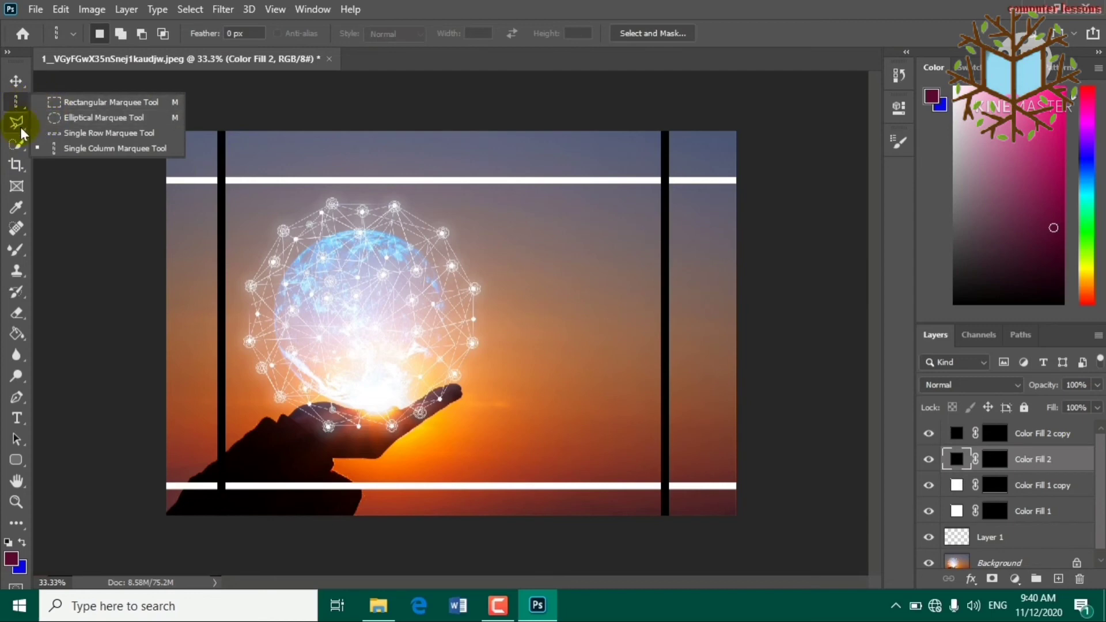
pyautogui.click(19, 124)
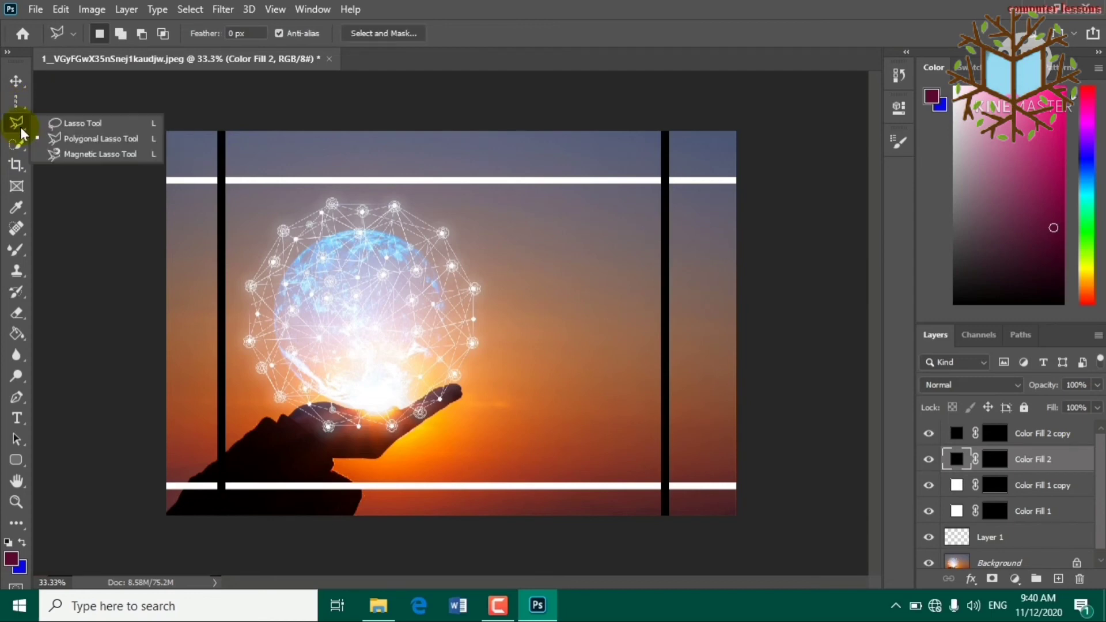
pyautogui.click(497, 615)
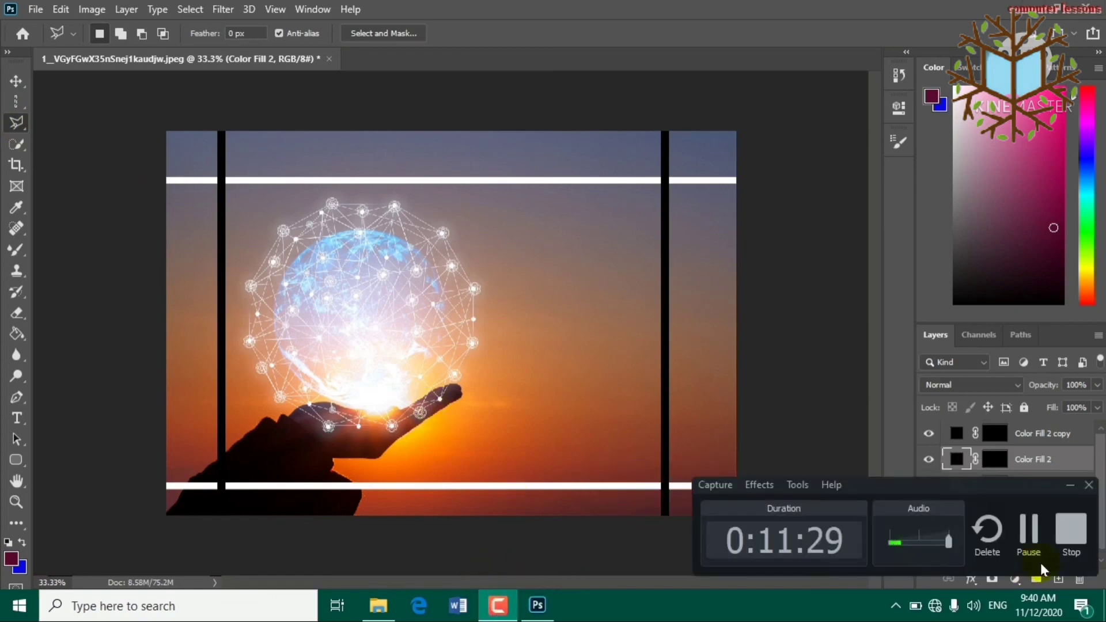